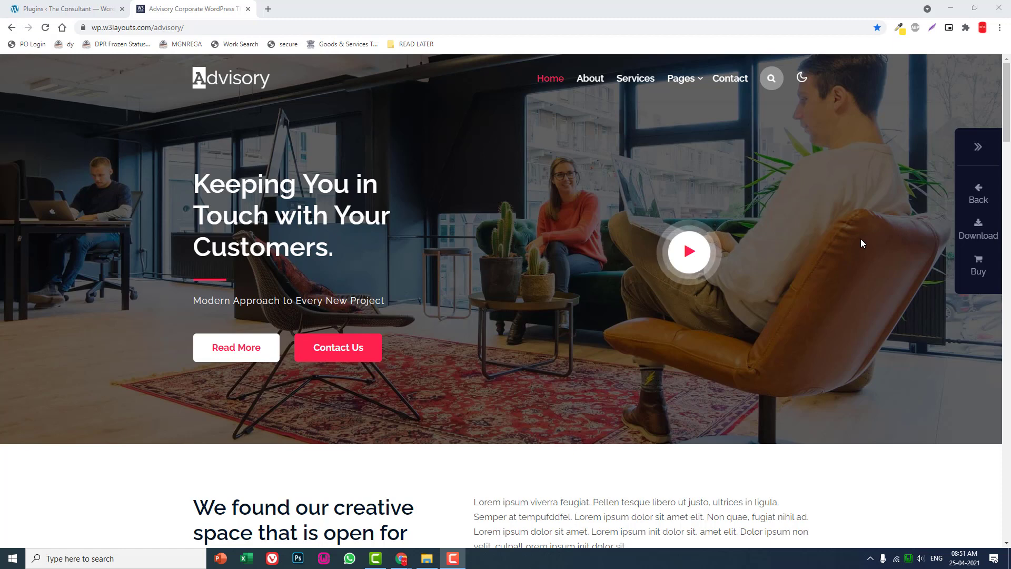
# Highlight Elementor, Header Footer & Blocks, Sina Extension and Sticky Header Effects in the Plugins list
pyautogui.click(57, 9)
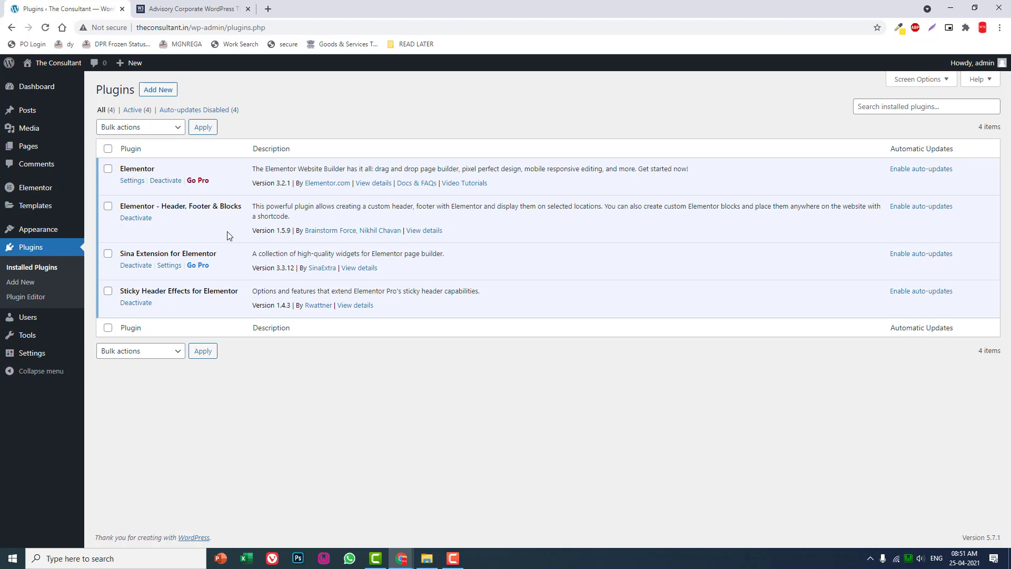
pyautogui.doubleClick(140, 168)
pyautogui.moveTo(242, 206); pyautogui.dragTo(121, 206)
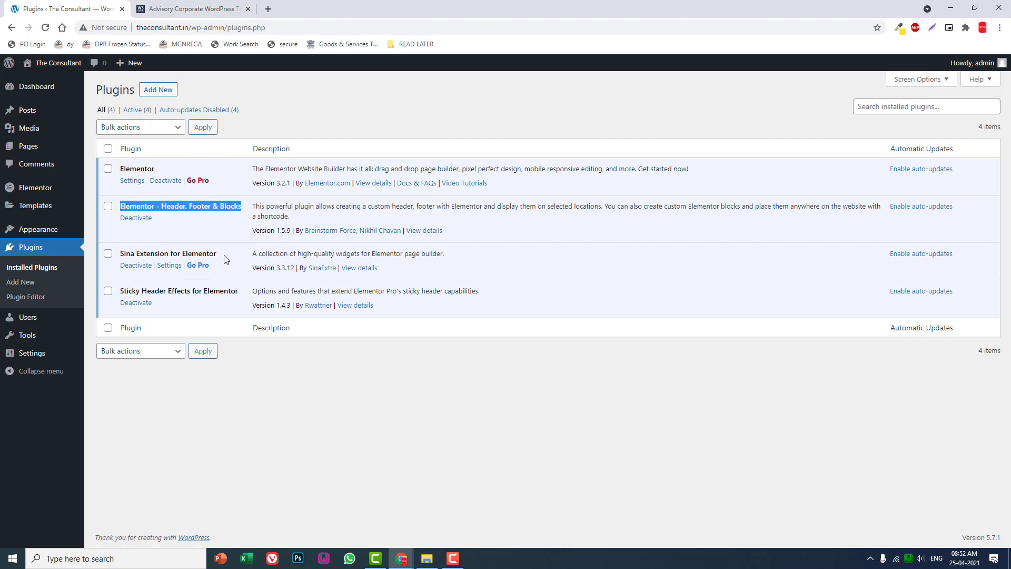
pyautogui.moveTo(217, 254); pyautogui.dragTo(120, 254)
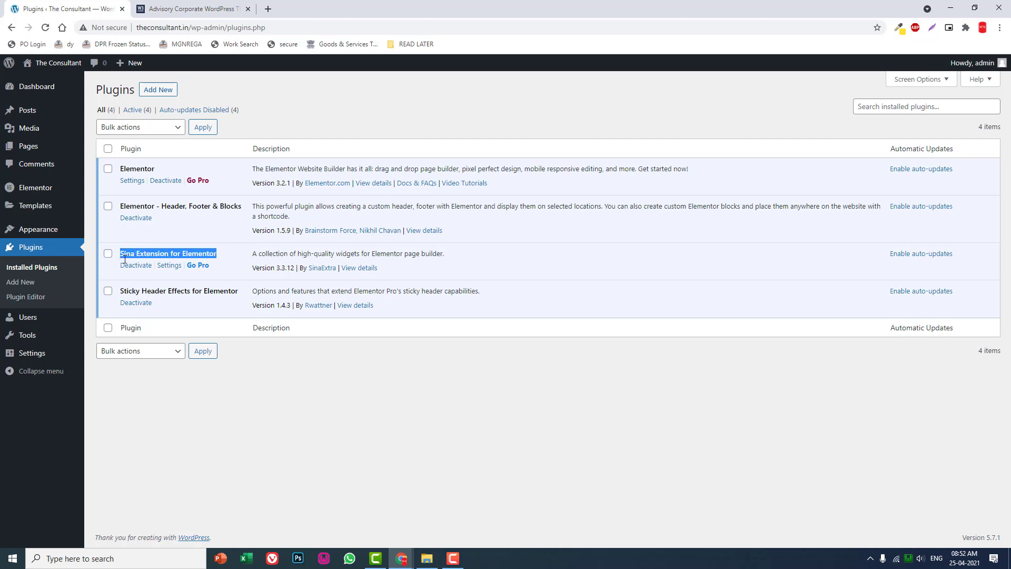
pyautogui.moveTo(238, 292); pyautogui.dragTo(119, 292)
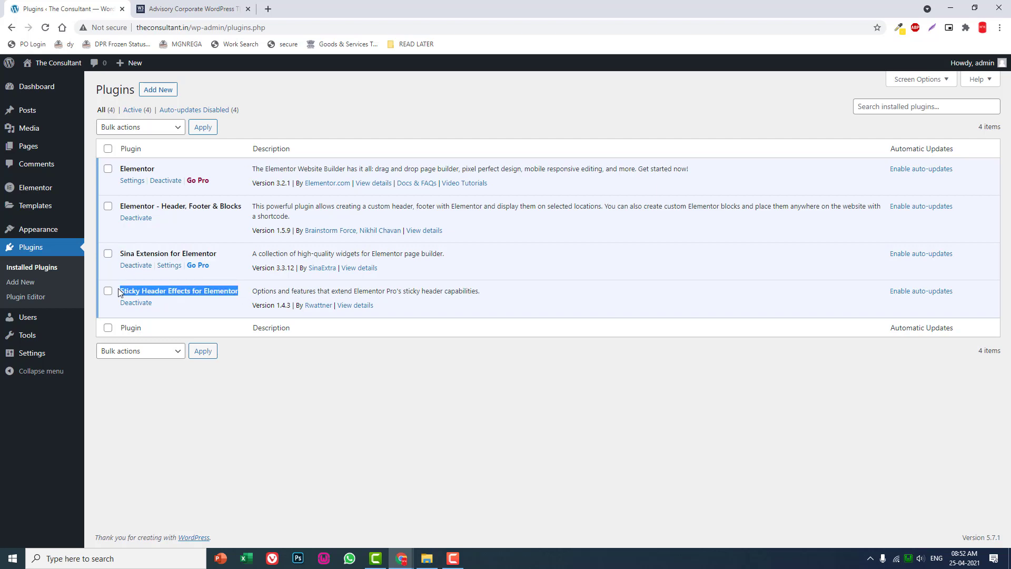
pyautogui.click(230, 175)
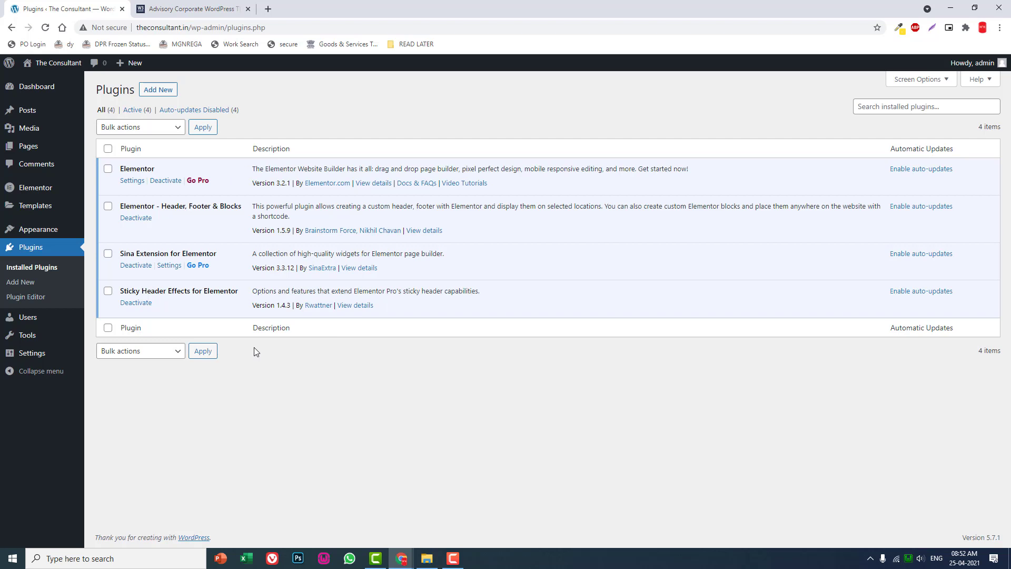
# Open the Customizer for the active theme from Appearance > Themes
pyautogui.moveTo(52, 230)
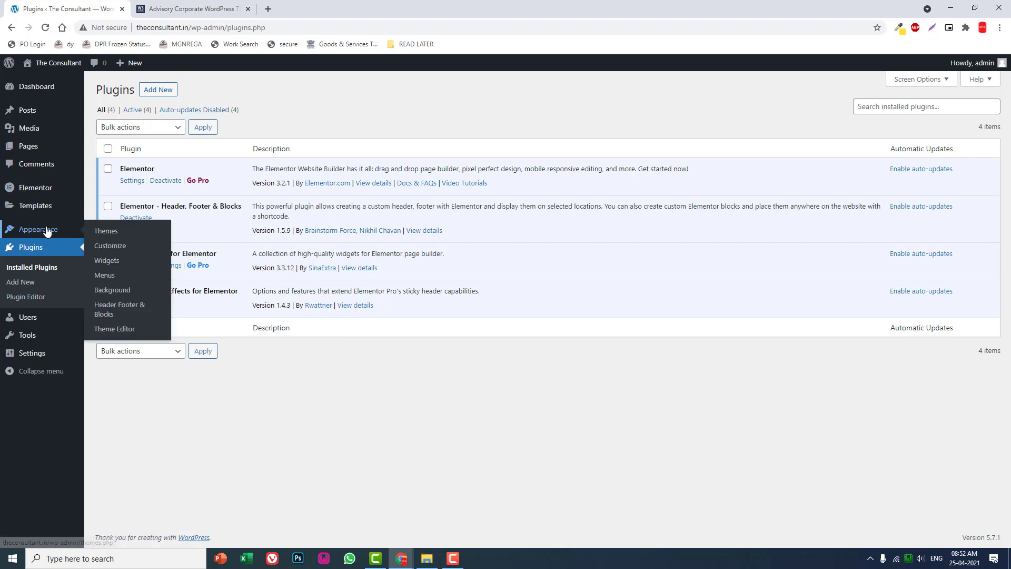
pyautogui.click(97, 238)
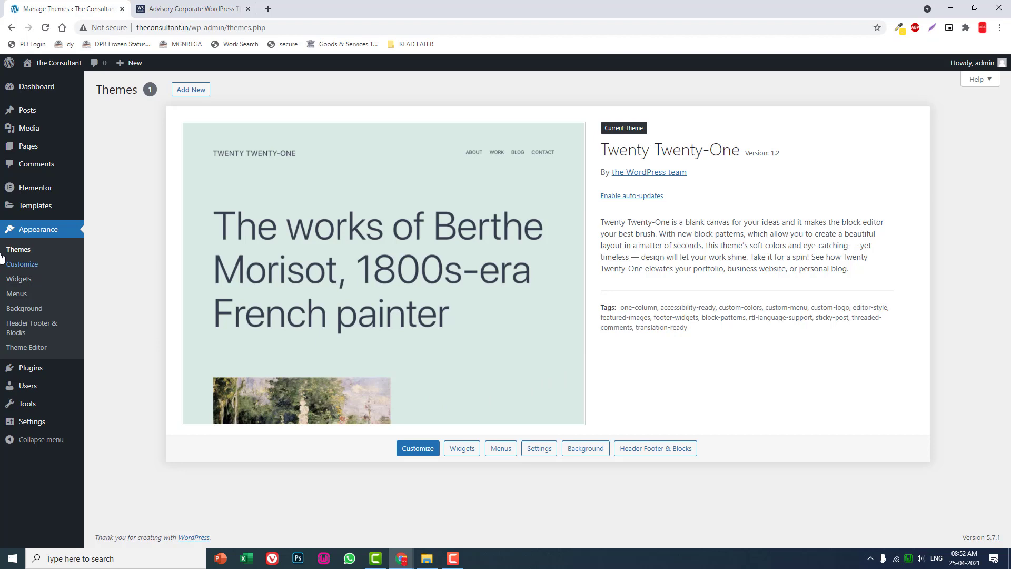
pyautogui.click(37, 267)
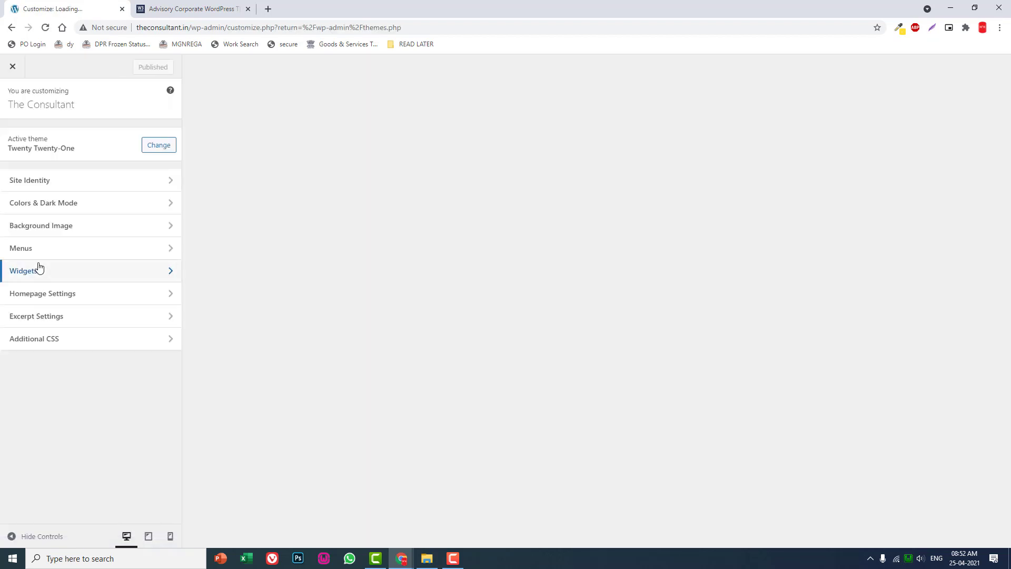
# Set the background colour to the white swatch in Colors & Dark Mode, publish, and exit
pyautogui.click(57, 209)
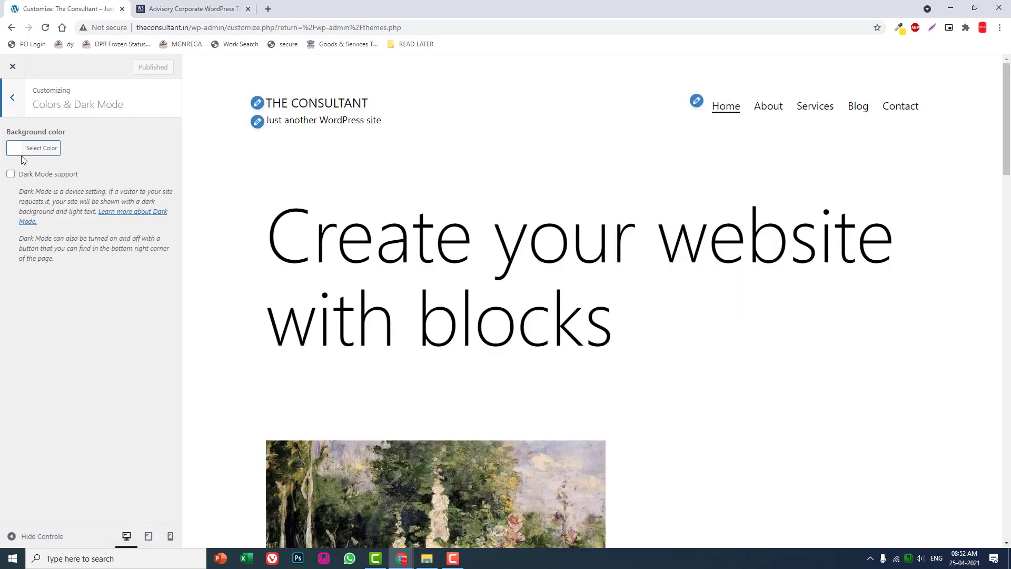
pyautogui.click(16, 153)
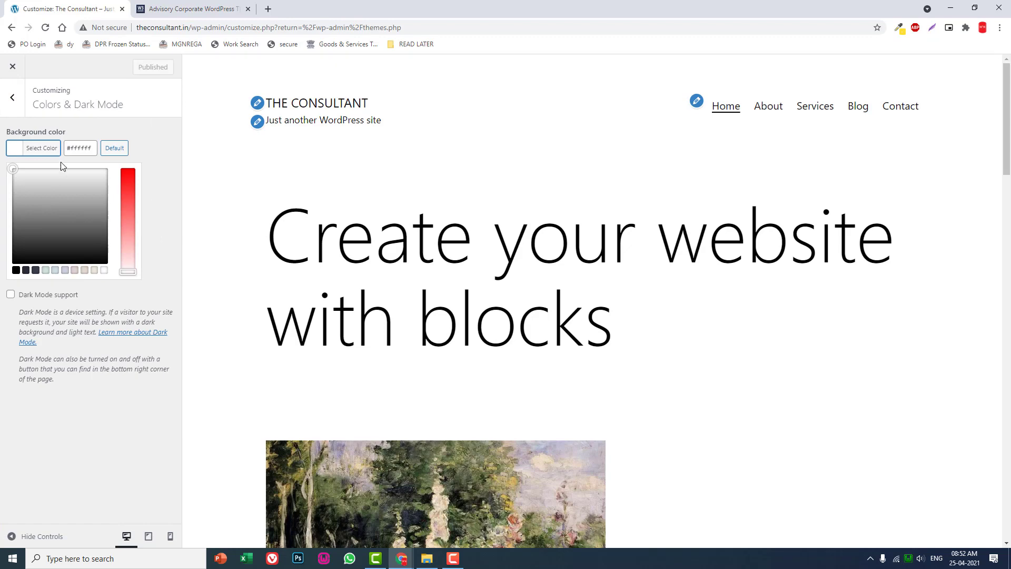
pyautogui.click(117, 151)
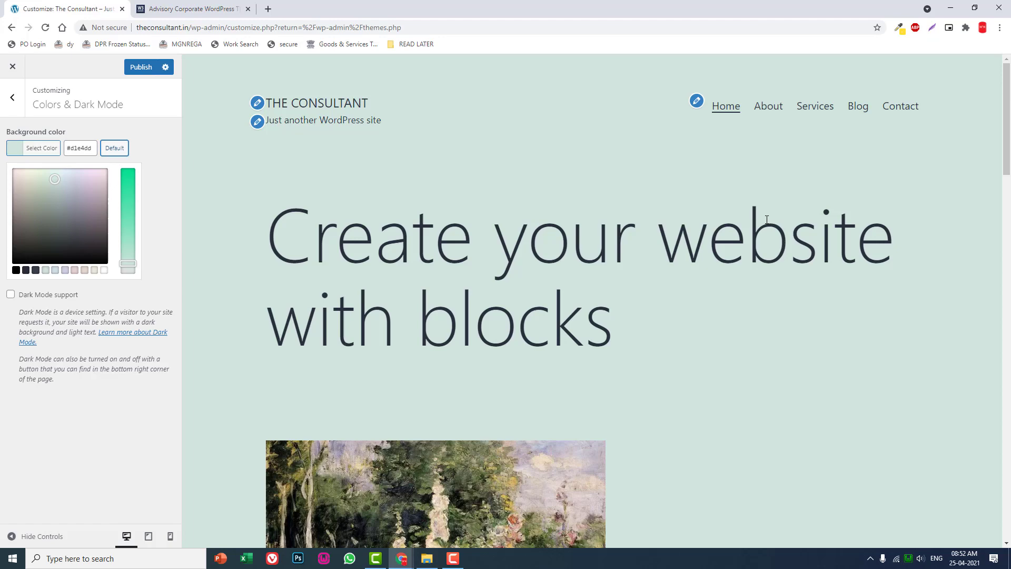
pyautogui.click(104, 270)
pyautogui.click(141, 67)
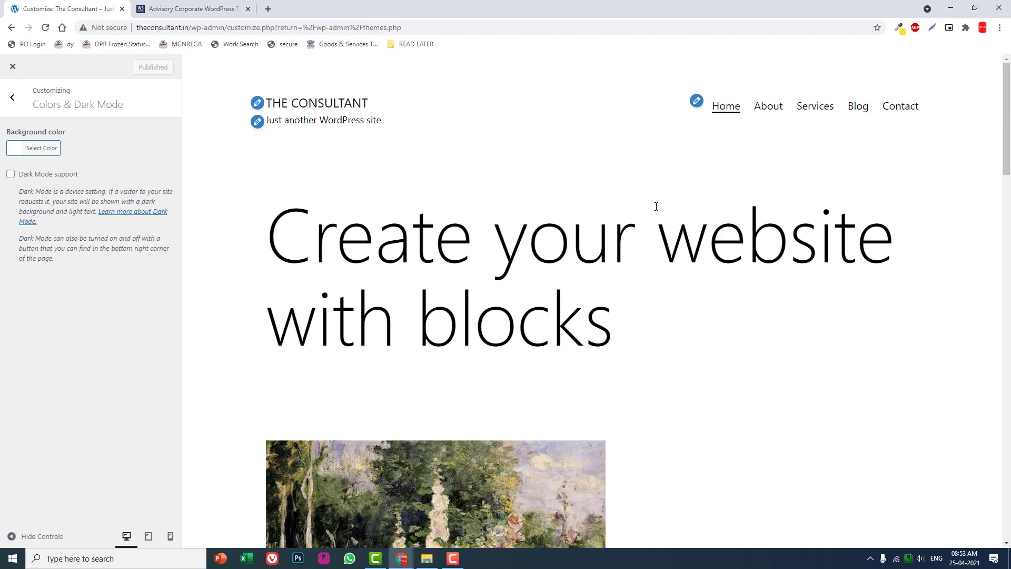
pyautogui.click(12, 67)
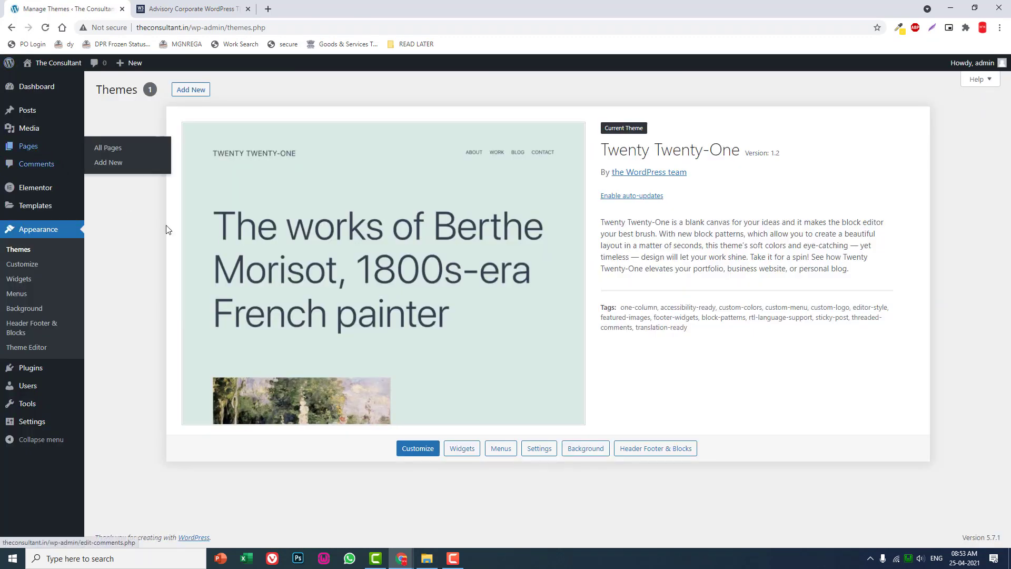
# Move the Blog page to the trash from the Pages list
pyautogui.click(50, 147)
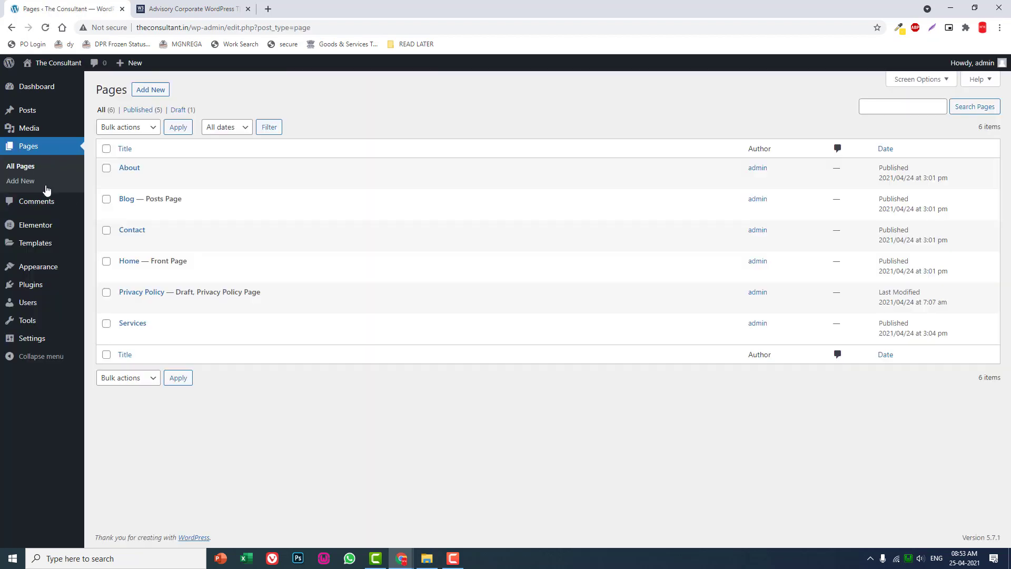
pyautogui.moveTo(140, 268)
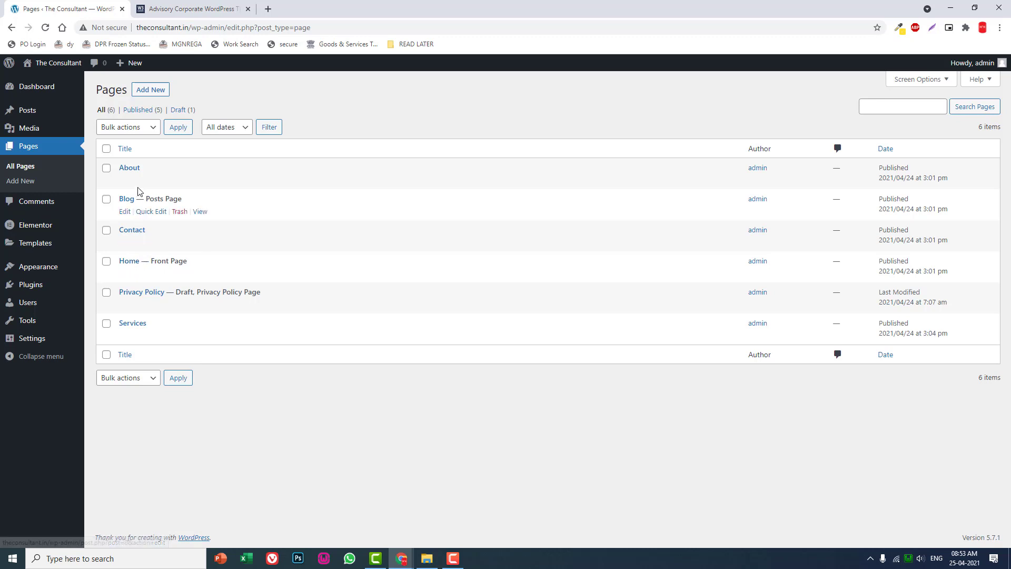
pyautogui.moveTo(138, 174)
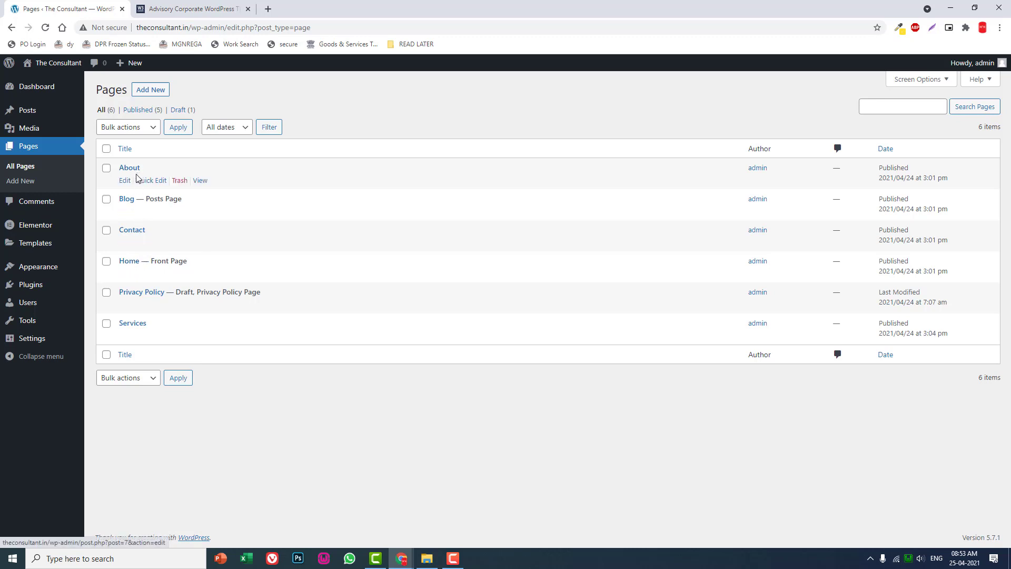
pyautogui.moveTo(139, 211)
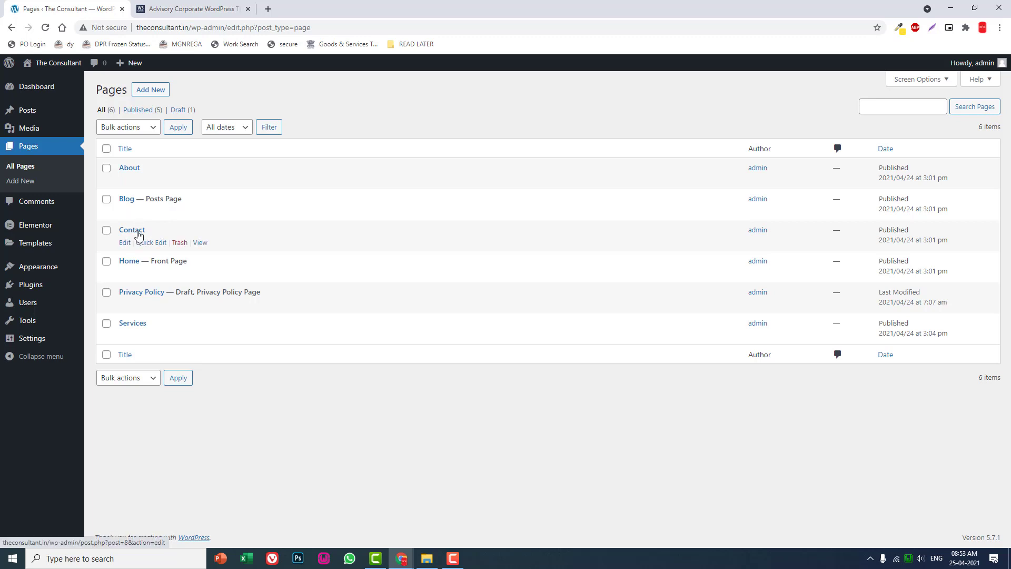
pyautogui.moveTo(153, 338)
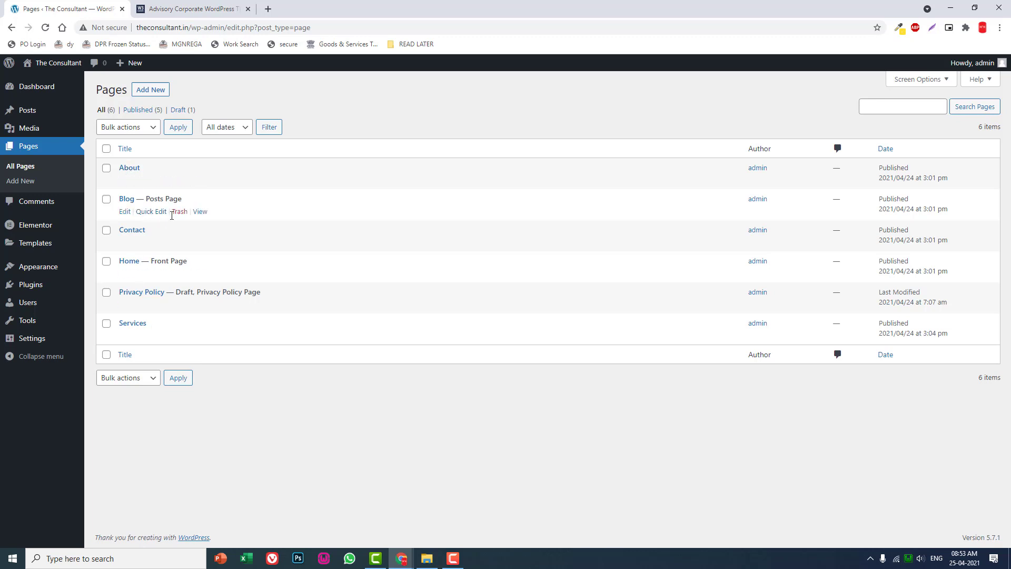
pyautogui.click(177, 213)
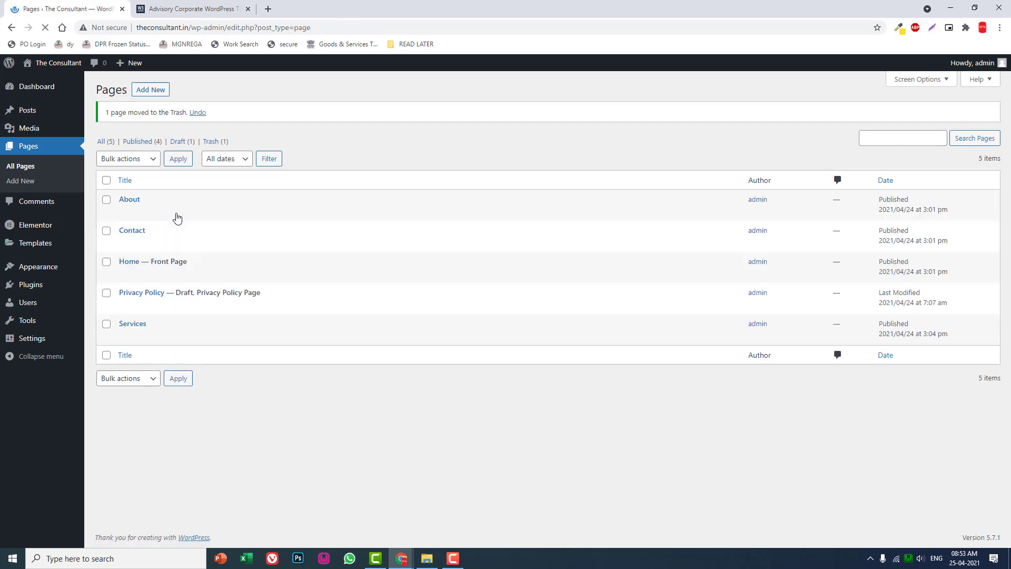
# Publish a new page titled 'Portfolio' using the Elementor Full Width template
pyautogui.click(150, 90)
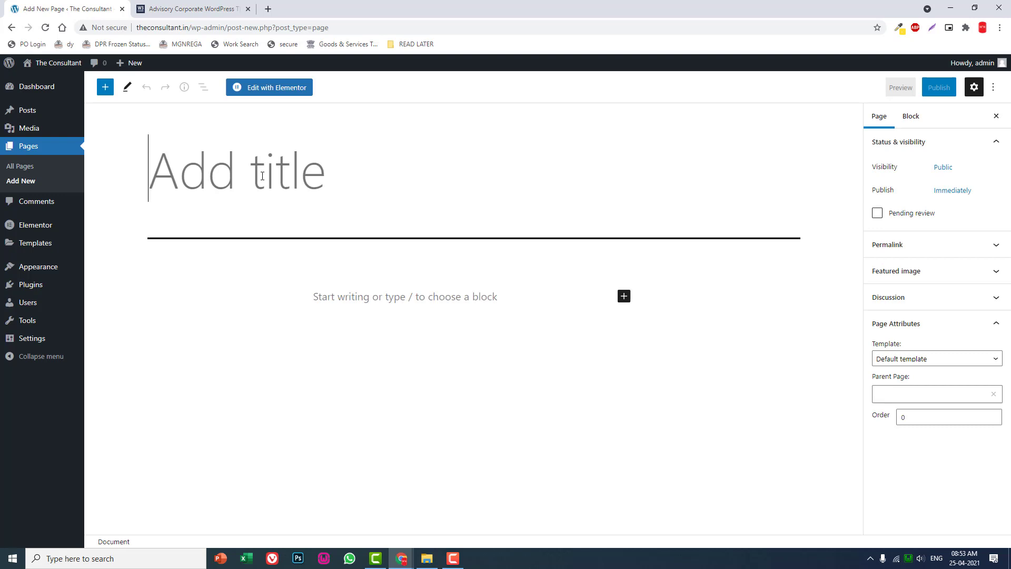
pyautogui.write('Port')
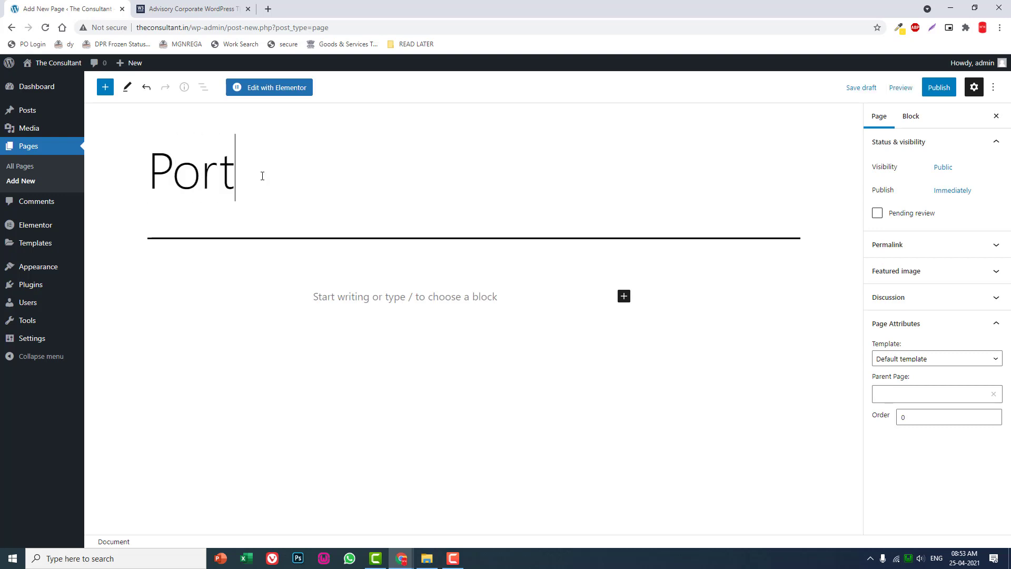
pyautogui.write('folio')
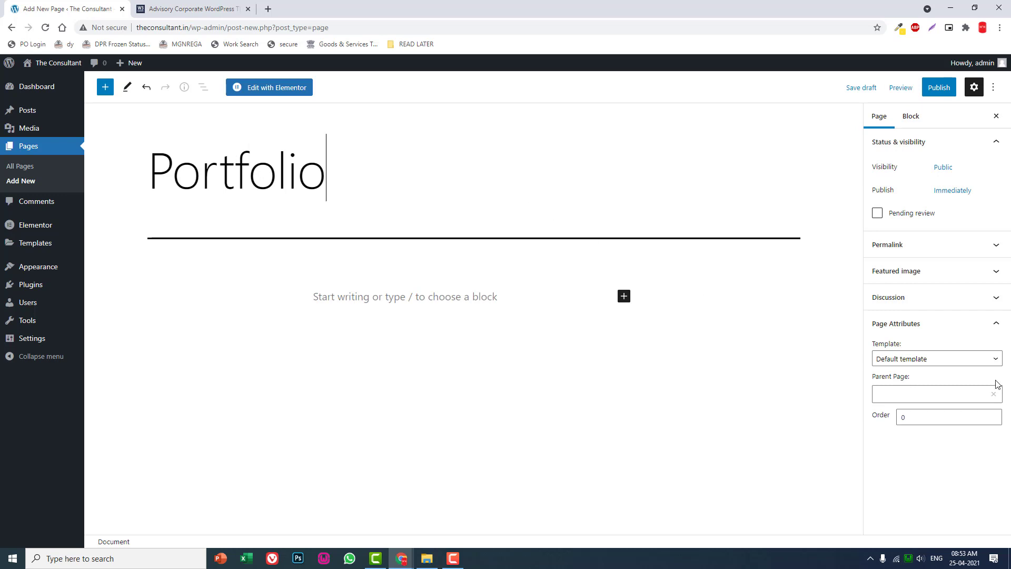
pyautogui.click(941, 359)
pyautogui.click(943, 390)
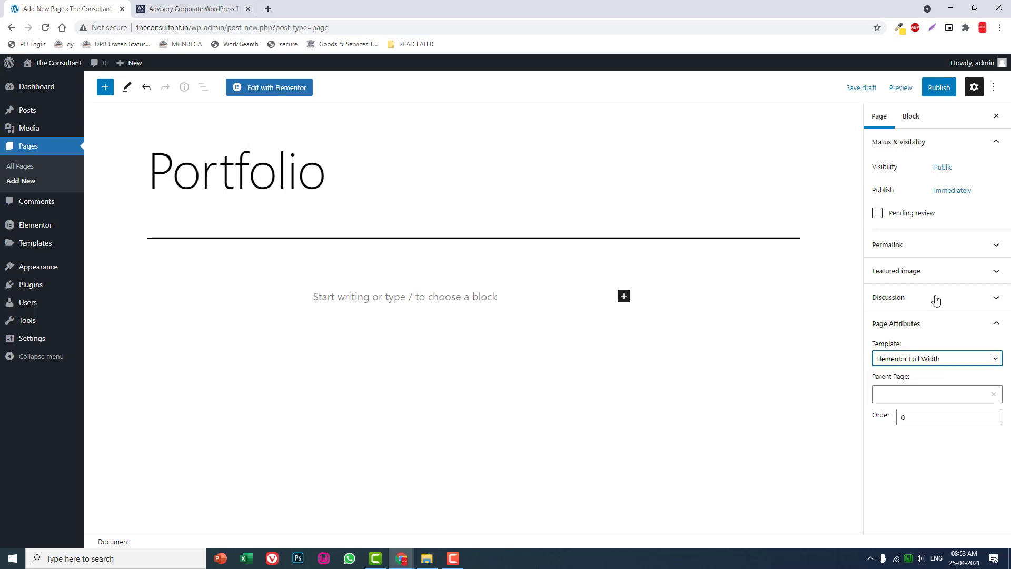
pyautogui.click(935, 88)
pyautogui.click(932, 88)
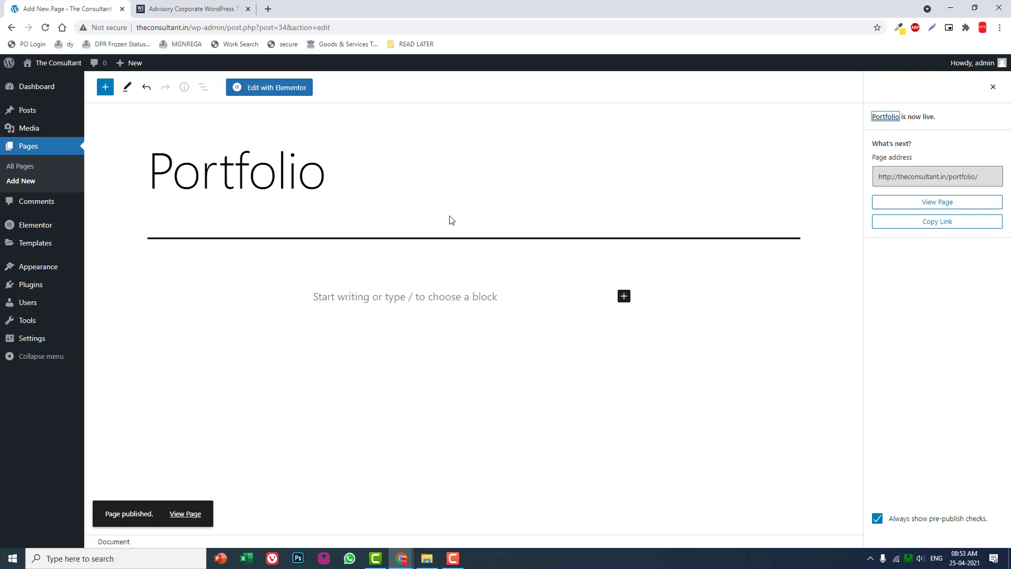
# Remove the invalid Blog item from the primary menu
pyautogui.moveTo(32, 266)
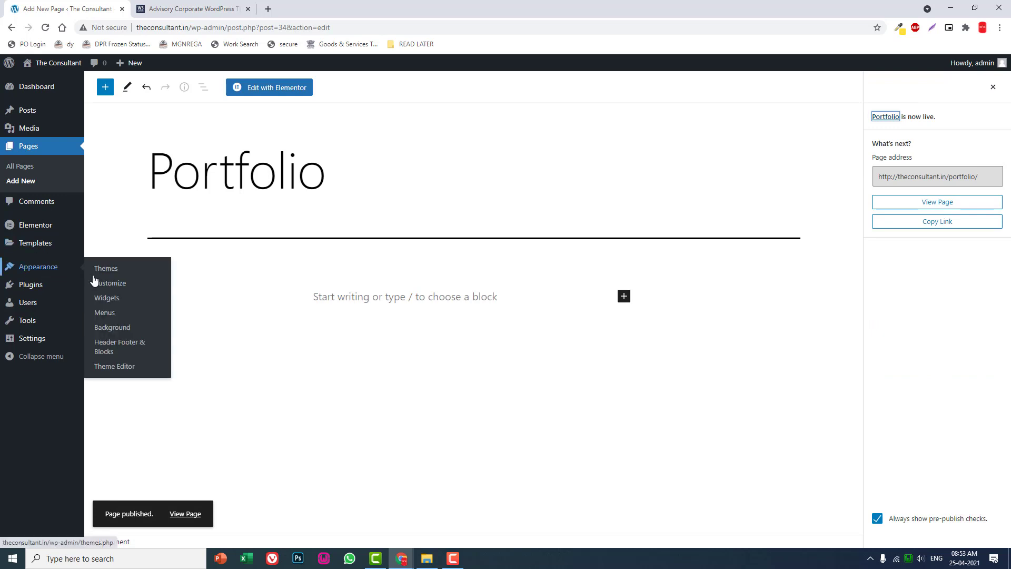
pyautogui.click(109, 312)
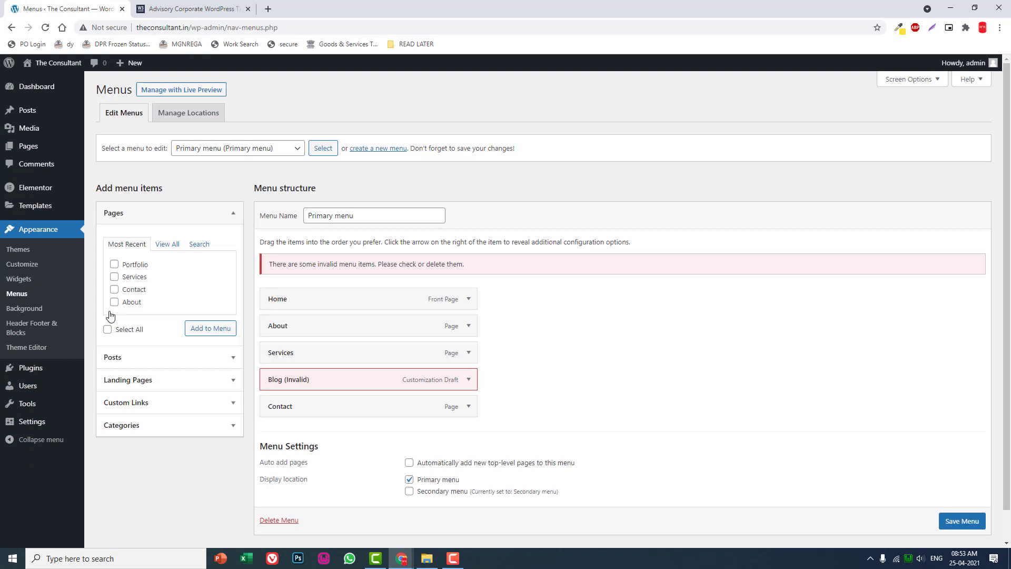
pyautogui.scroll(-1, 553, 297)
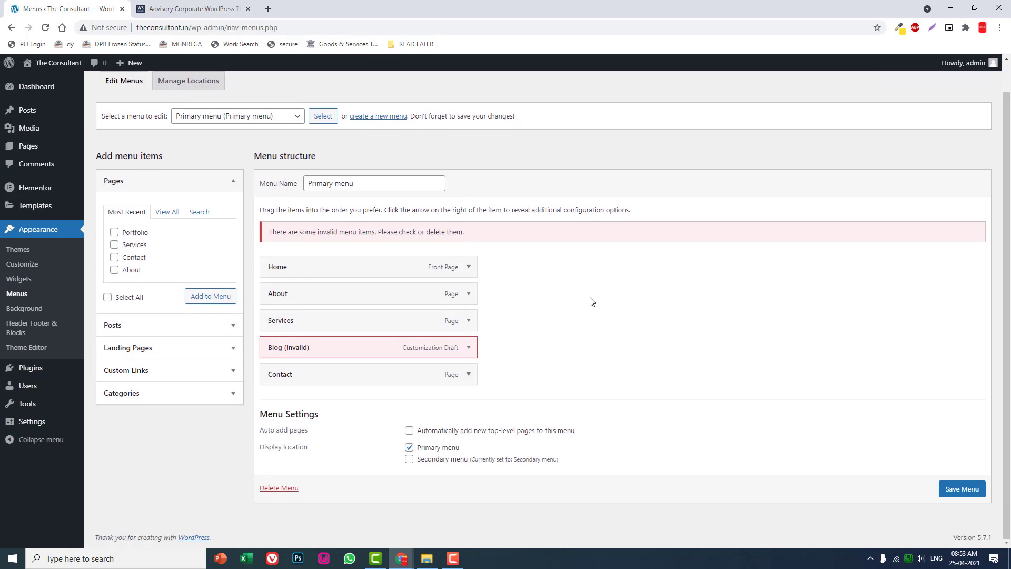
pyautogui.click(469, 348)
pyautogui.click(271, 444)
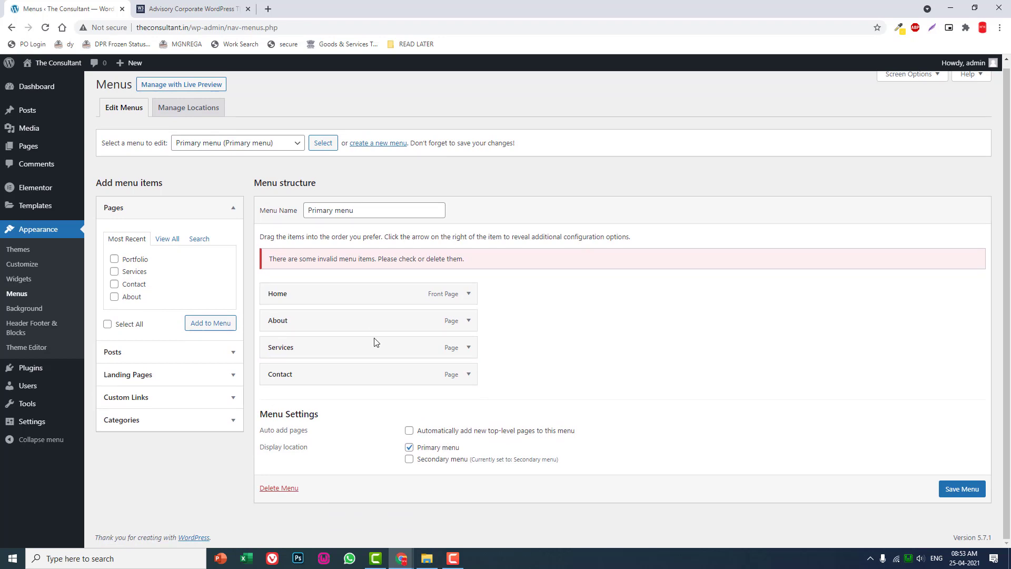
# Add Portfolio to the menu between Services and Contact and save the menu
pyautogui.click(142, 262)
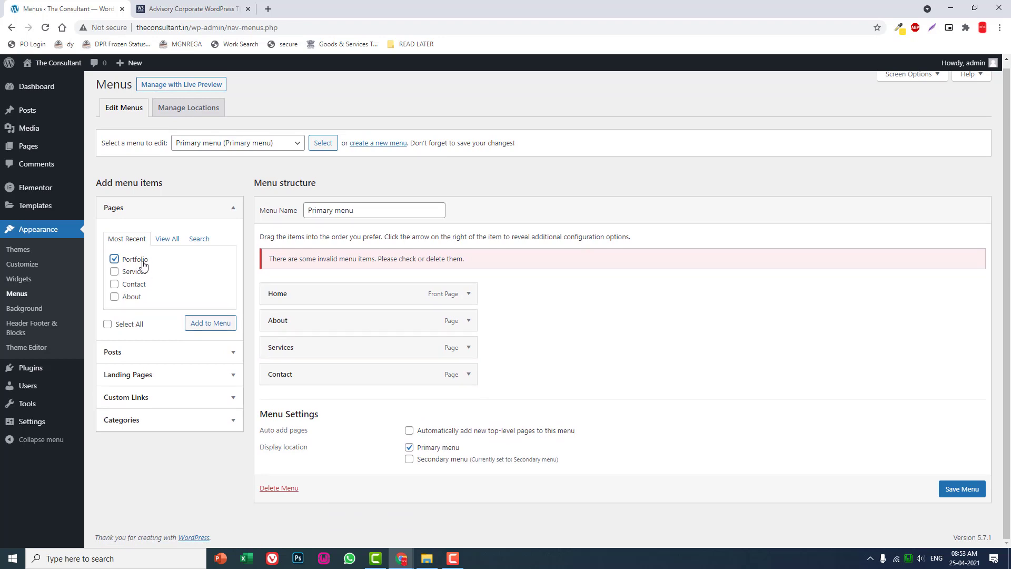
pyautogui.click(210, 323)
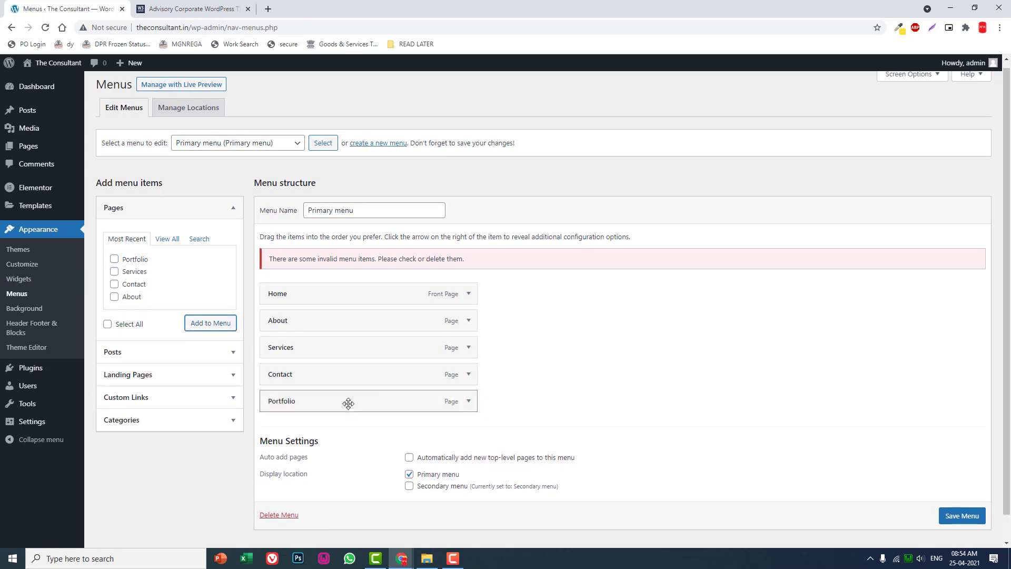
pyautogui.moveTo(350, 402); pyautogui.dragTo(346, 371)
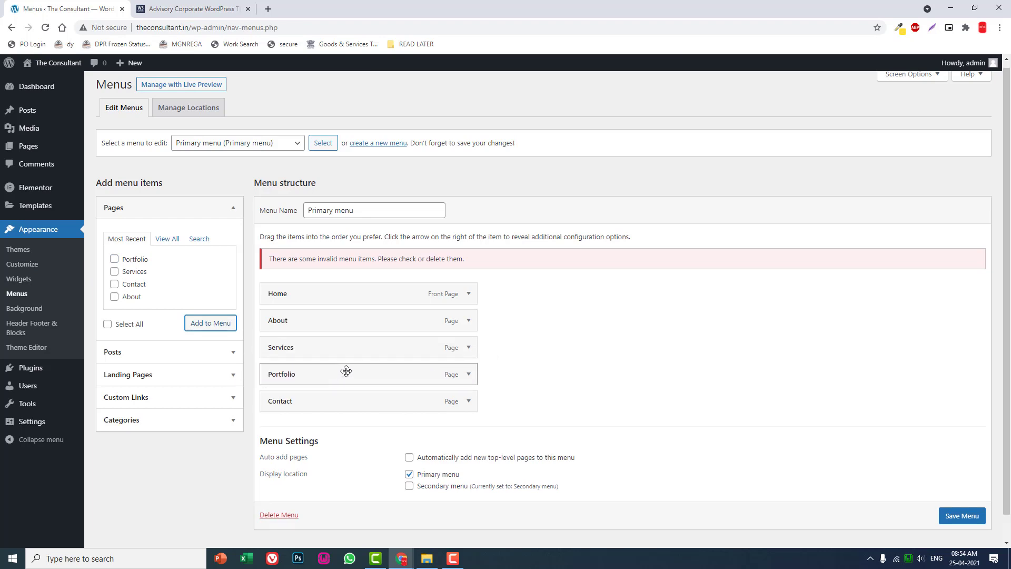
pyautogui.scroll(-1, 956, 506)
pyautogui.click(958, 506)
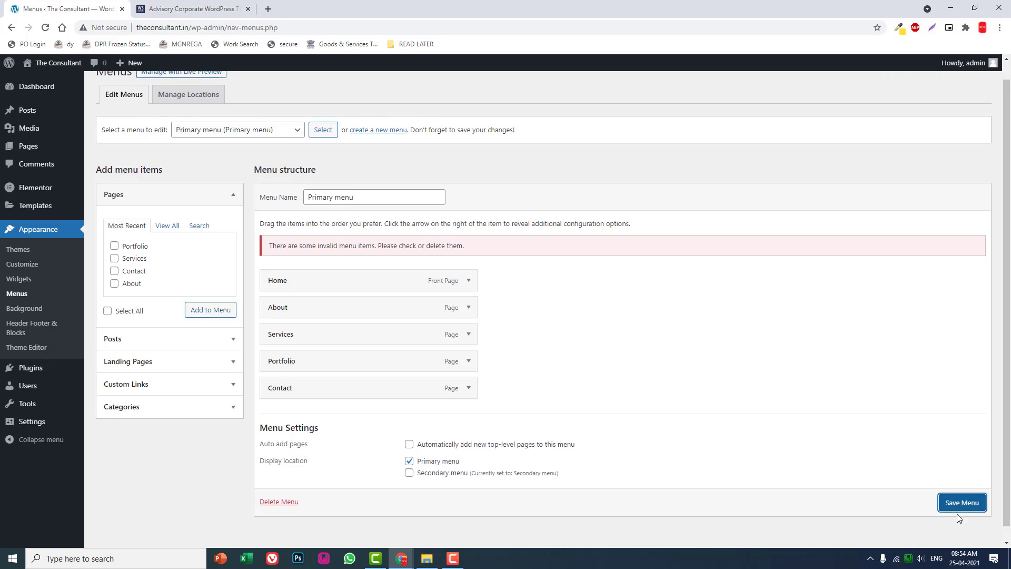
pyautogui.click(967, 504)
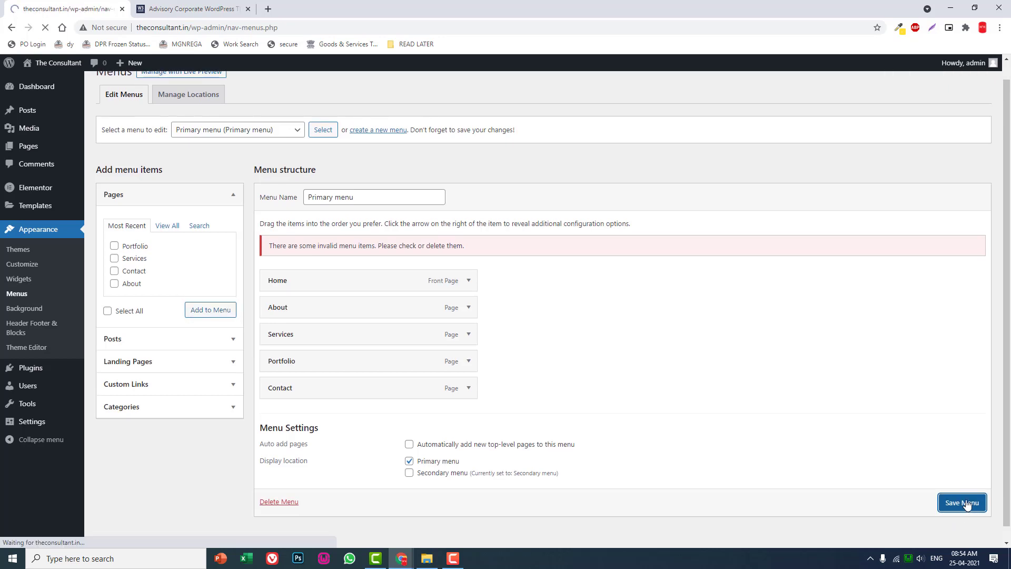
# Tick Portfolio and expand Custom Links, trying its URL and link text fields
pyautogui.scroll(-1, 750, 383)
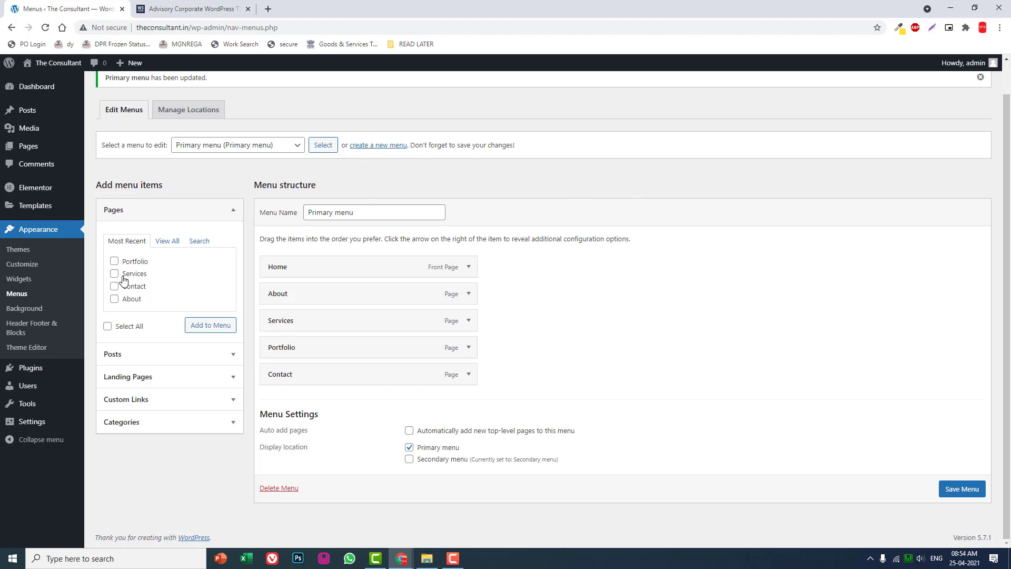
pyautogui.click(116, 261)
pyautogui.click(158, 404)
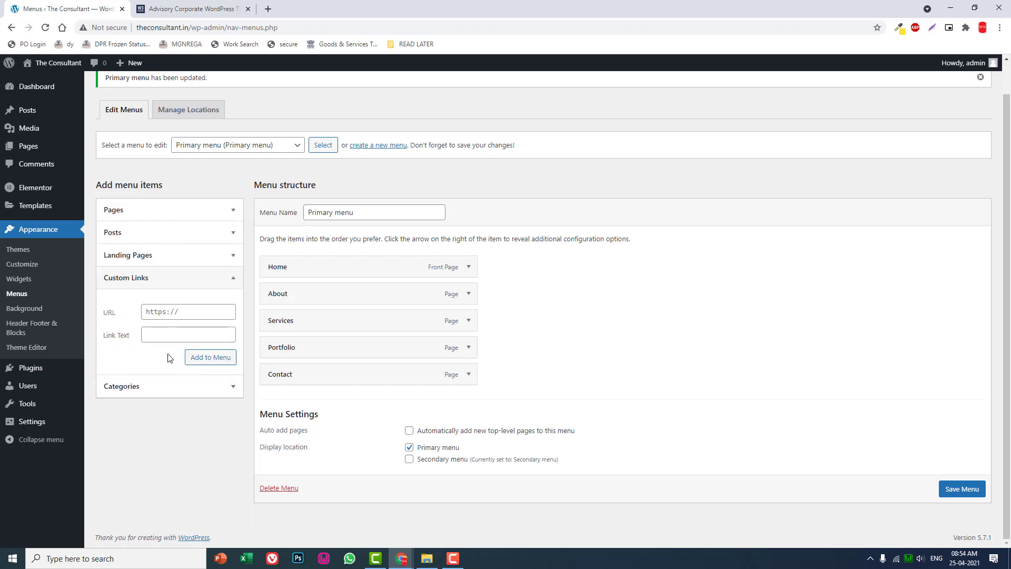
pyautogui.click(180, 312)
pyautogui.click(173, 332)
# Start a new Header Footer & Blocks template titled Header
pyautogui.click(165, 6)
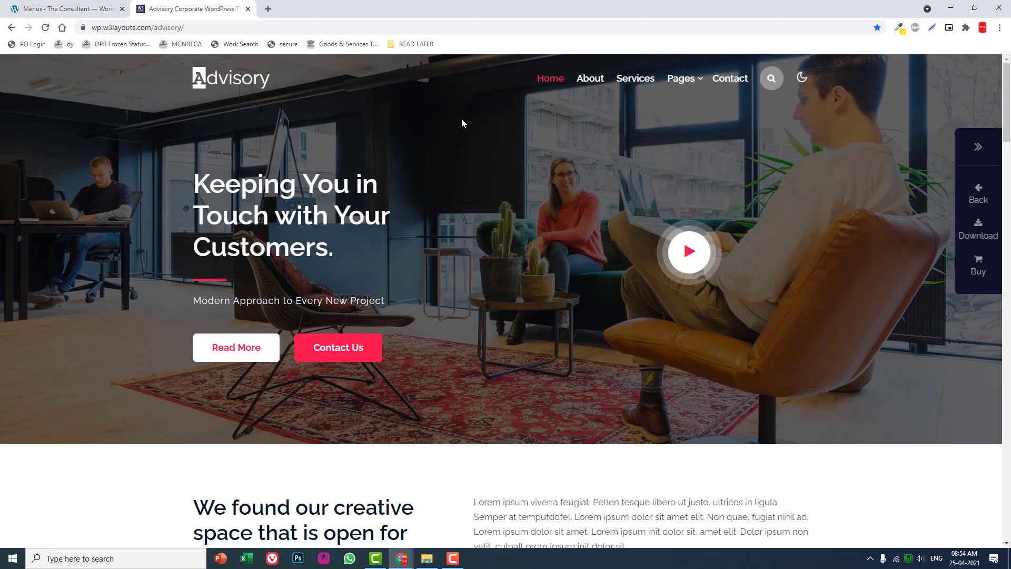
pyautogui.click(65, 9)
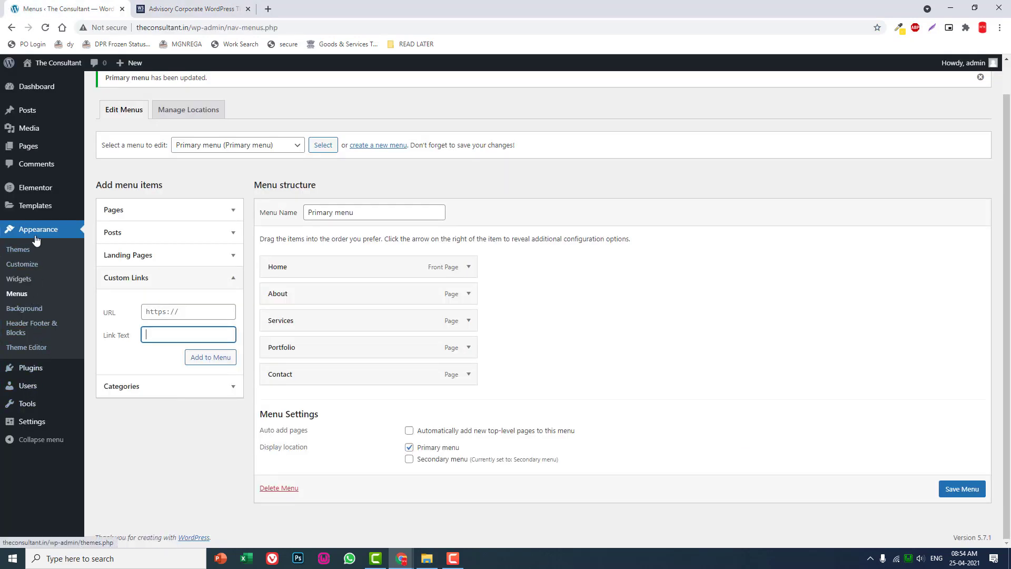
pyautogui.click(31, 330)
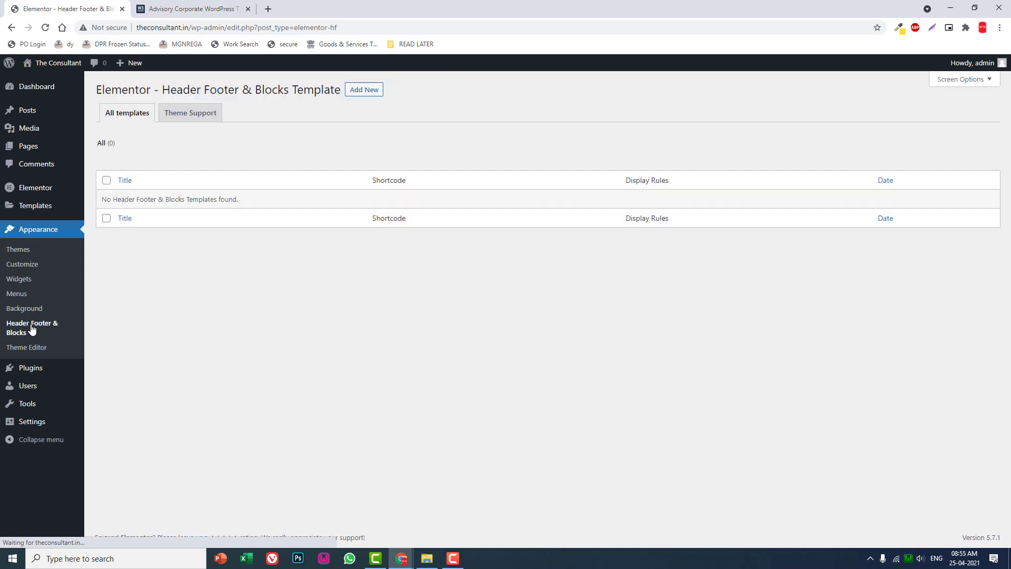
pyautogui.click(363, 90)
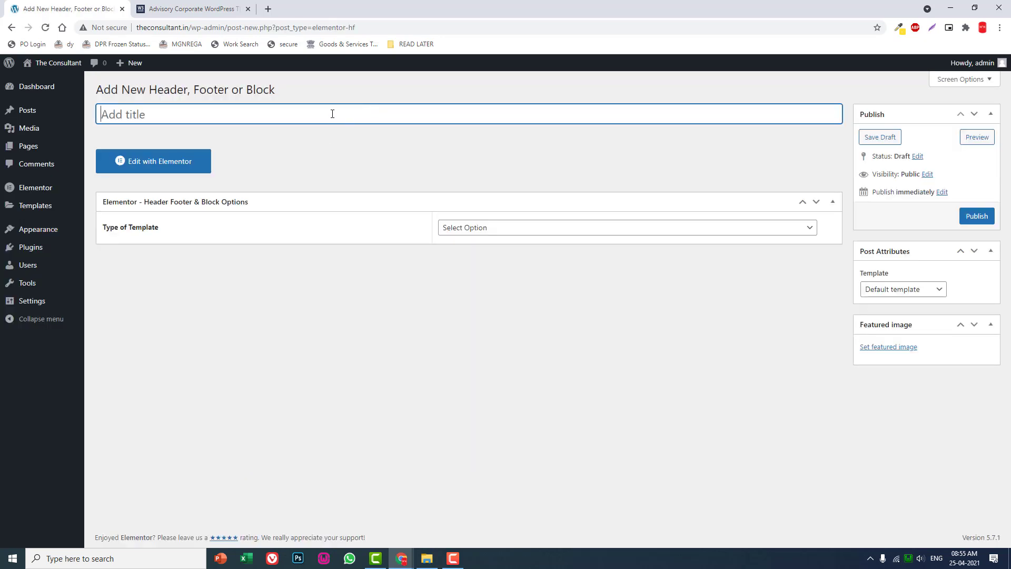
pyautogui.write('Header')
# Make it a Header for the Entire Website and All users with Elementor Canvas, publish, and edit it
pyautogui.click(510, 229)
pyautogui.click(505, 252)
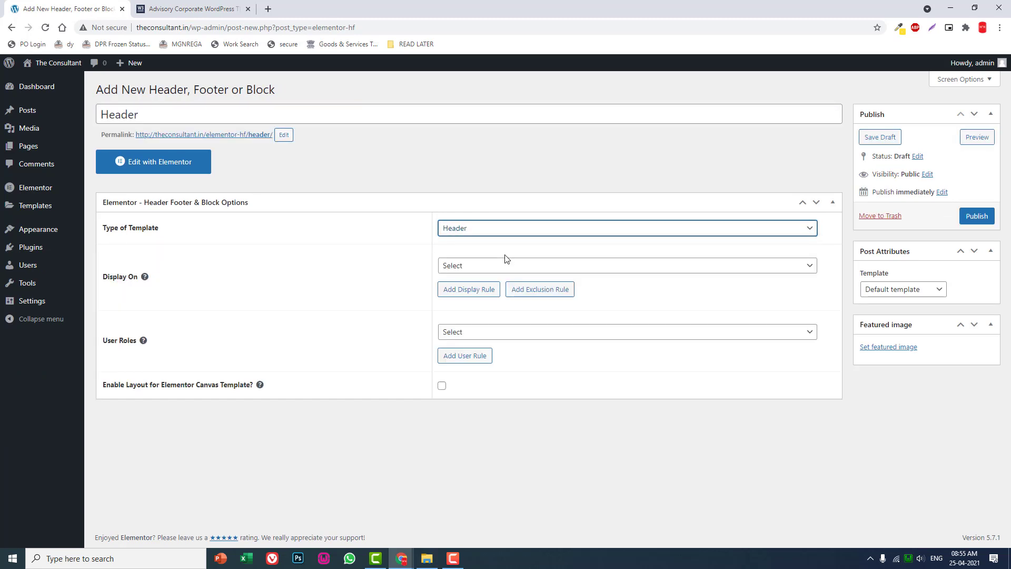
pyautogui.click(506, 265)
pyautogui.click(509, 298)
pyautogui.click(489, 333)
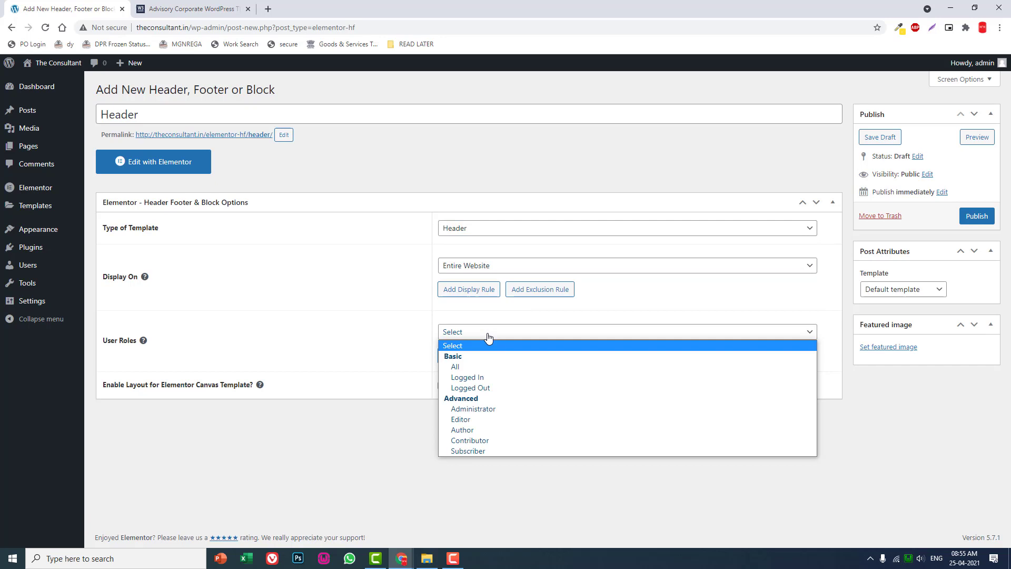
pyautogui.click(490, 367)
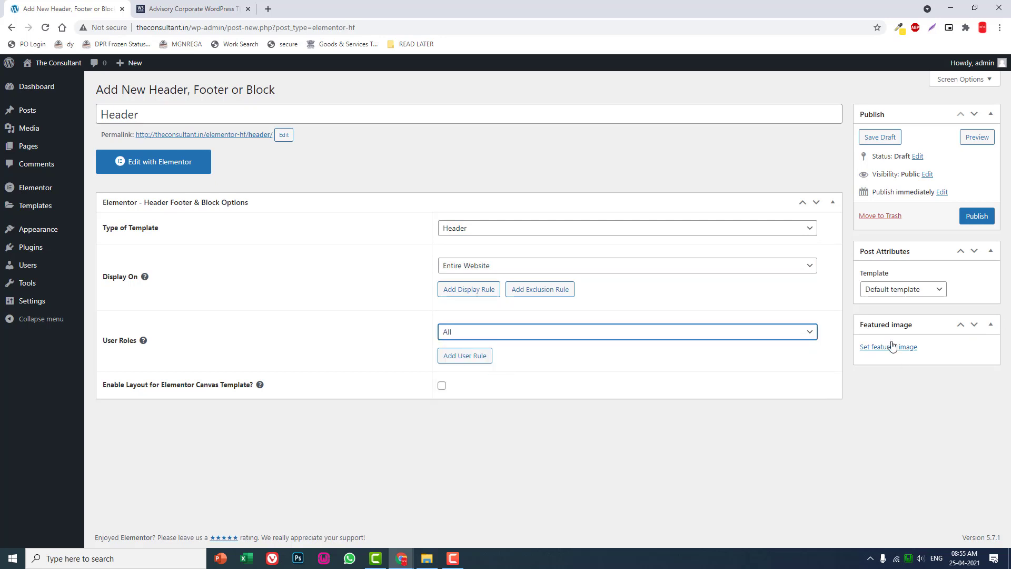
pyautogui.click(889, 289)
pyautogui.click(903, 312)
pyautogui.click(981, 218)
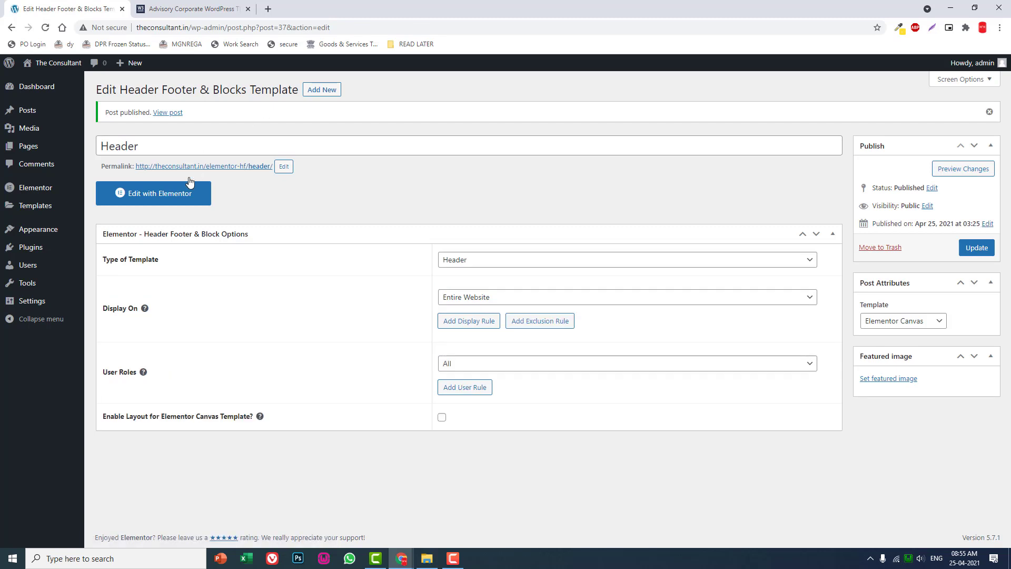
pyautogui.click(158, 194)
# Add a new section to the empty Header canvas to show the structure choices
pyautogui.click(171, 5)
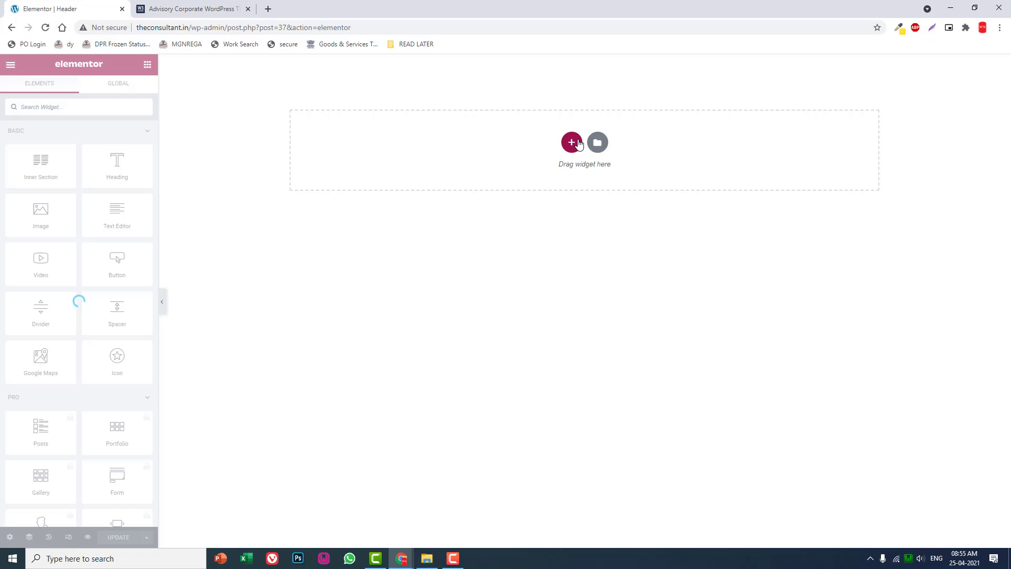
pyautogui.click(572, 142)
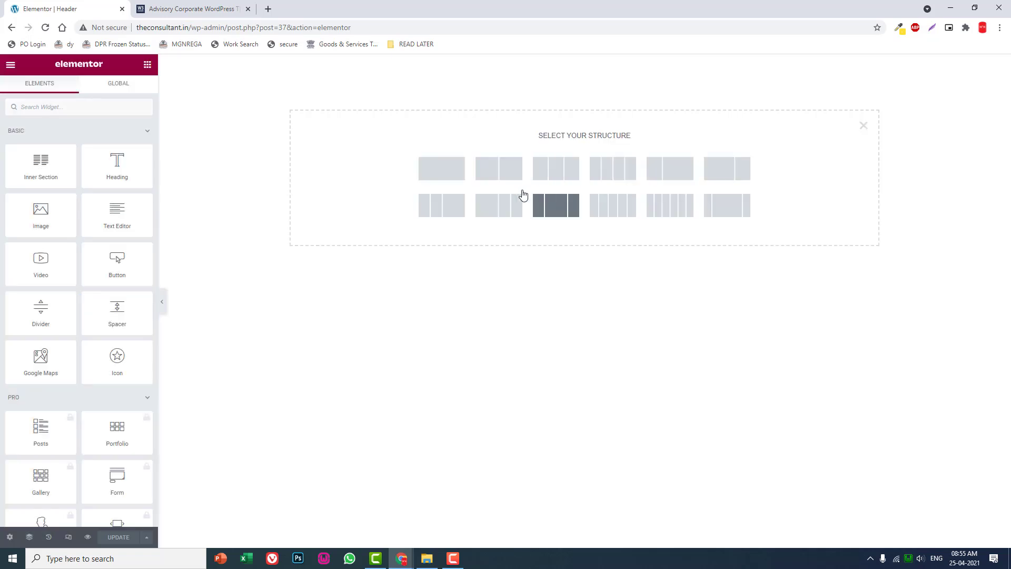
# Create a two-column section aligned Middle, with unlinked padding of 10 top and 10 bottom
pyautogui.click(663, 167)
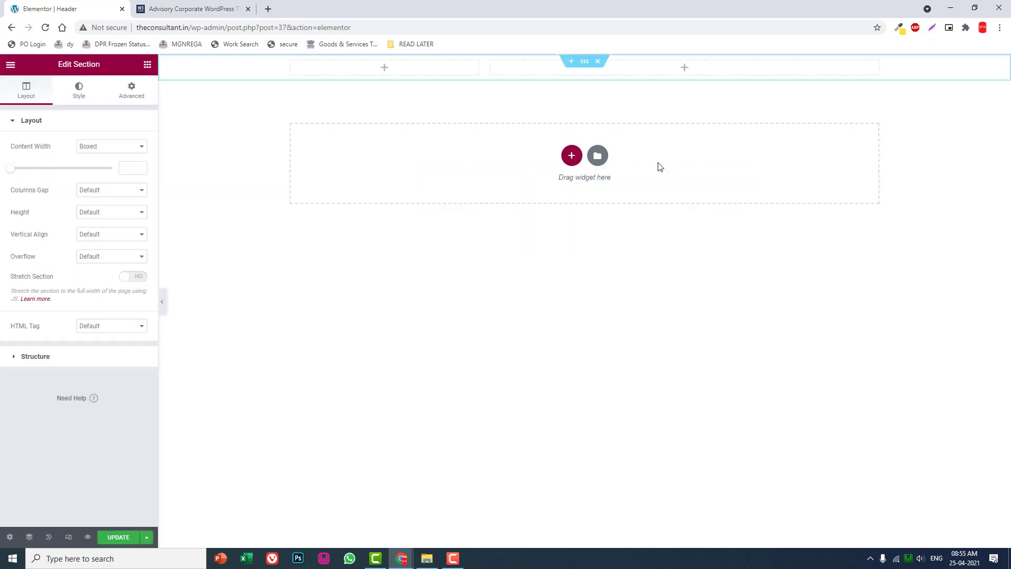
pyautogui.click(96, 234)
pyautogui.click(98, 263)
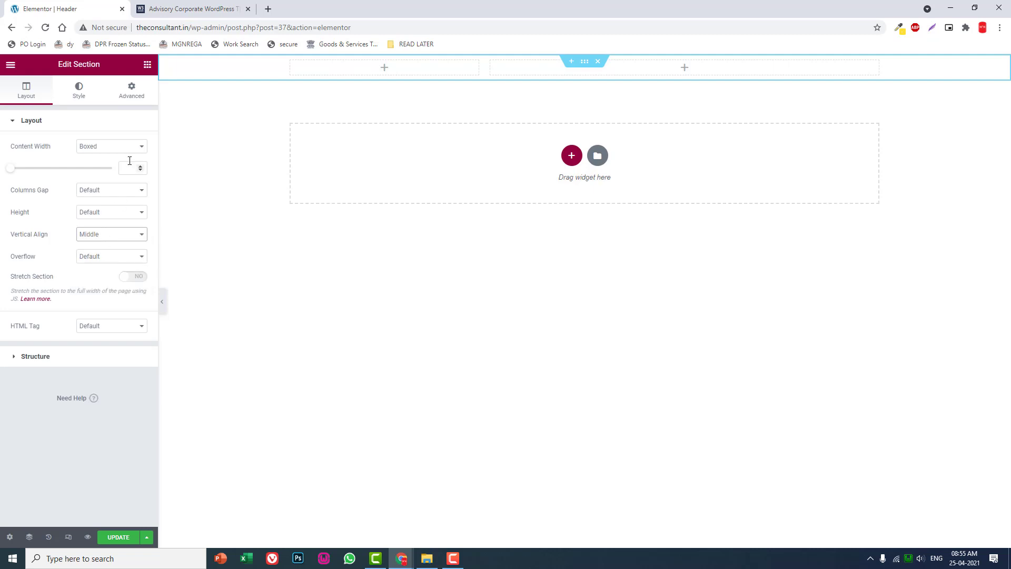
pyautogui.click(141, 91)
pyautogui.click(134, 201)
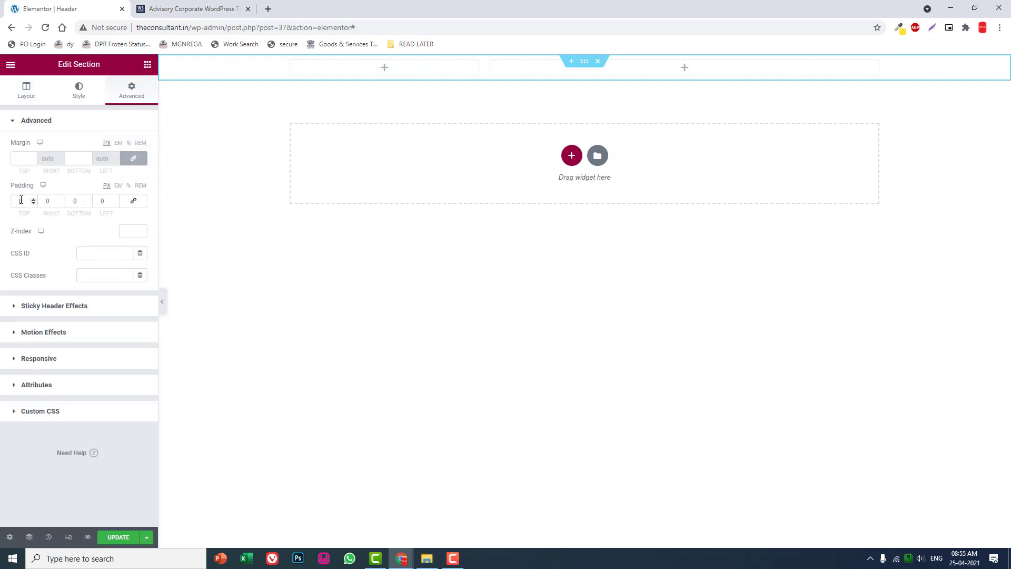
pyautogui.click(15, 199)
pyautogui.write('10')
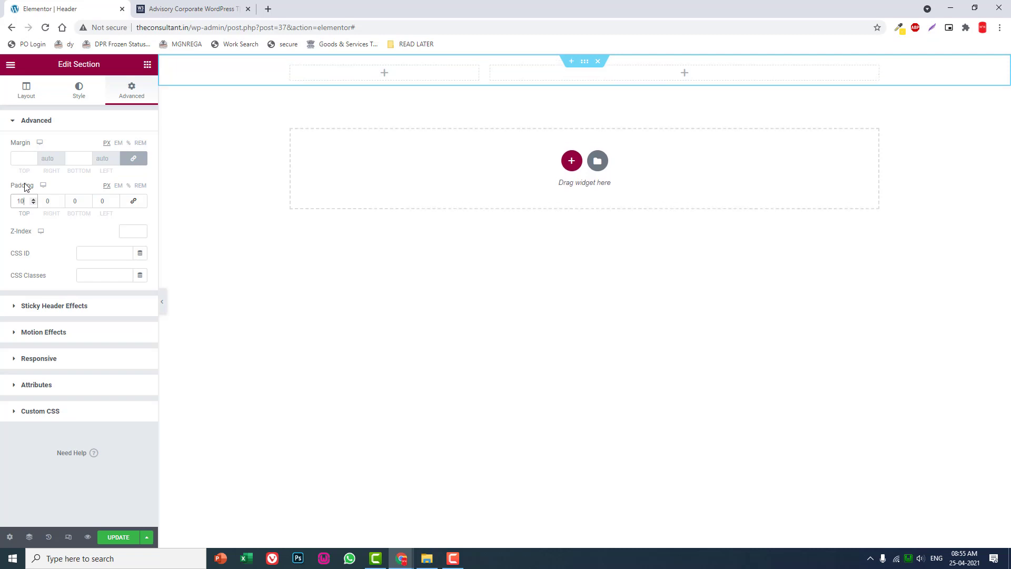
pyautogui.press('Tab')
pyautogui.press('Tab')
pyautogui.write('10')
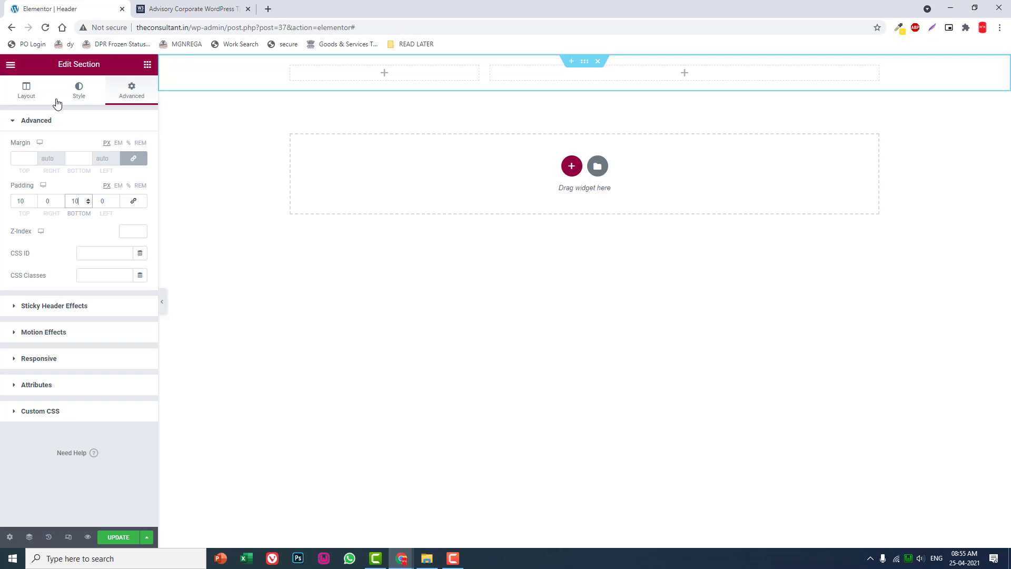
pyautogui.click(147, 64)
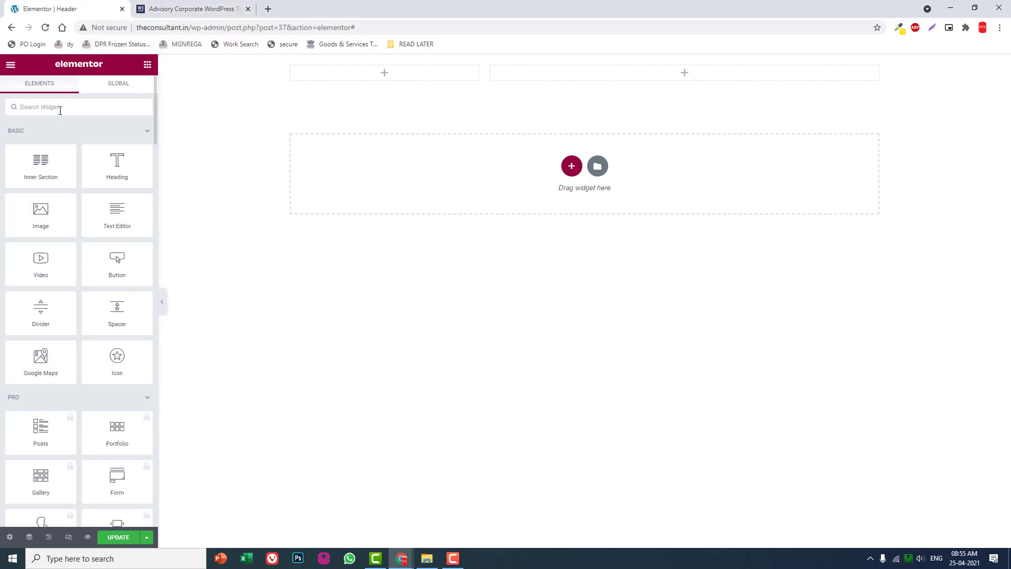
# Drag the Site Title widget 'The Consultant' into the left column and open its Style settings
pyautogui.write('logo')
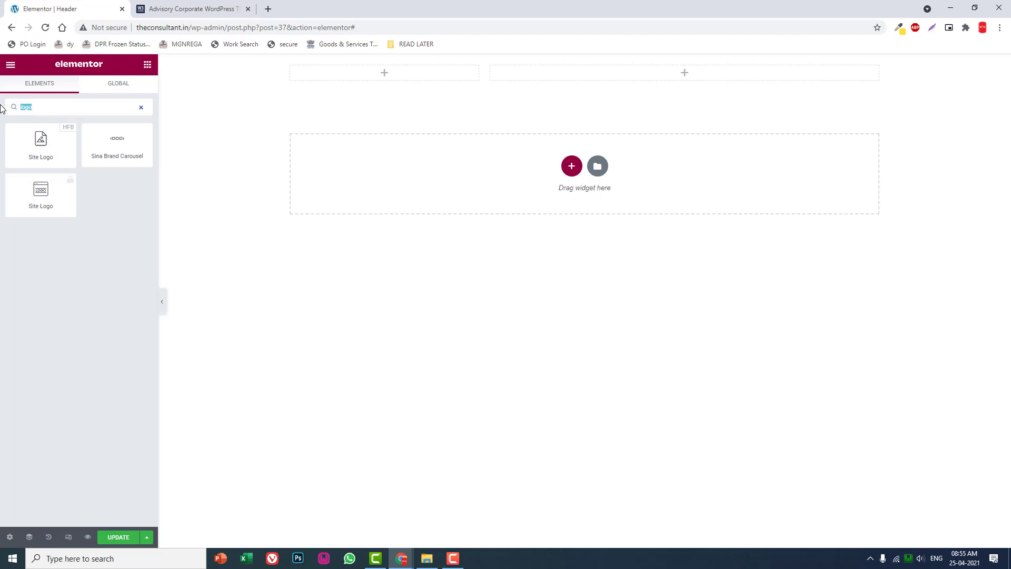
pyautogui.write('site')
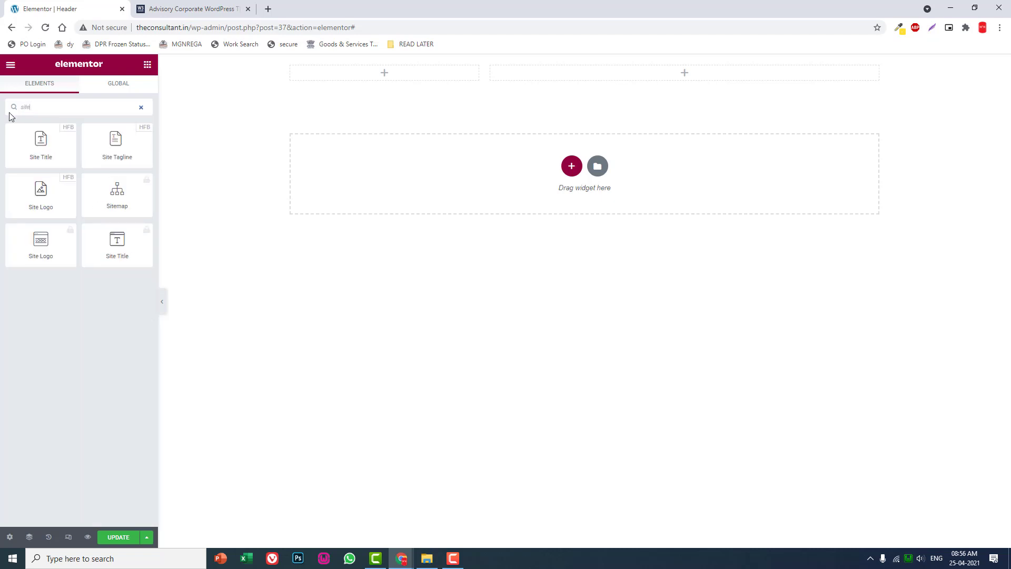
pyautogui.moveTo(65, 156); pyautogui.dragTo(395, 79)
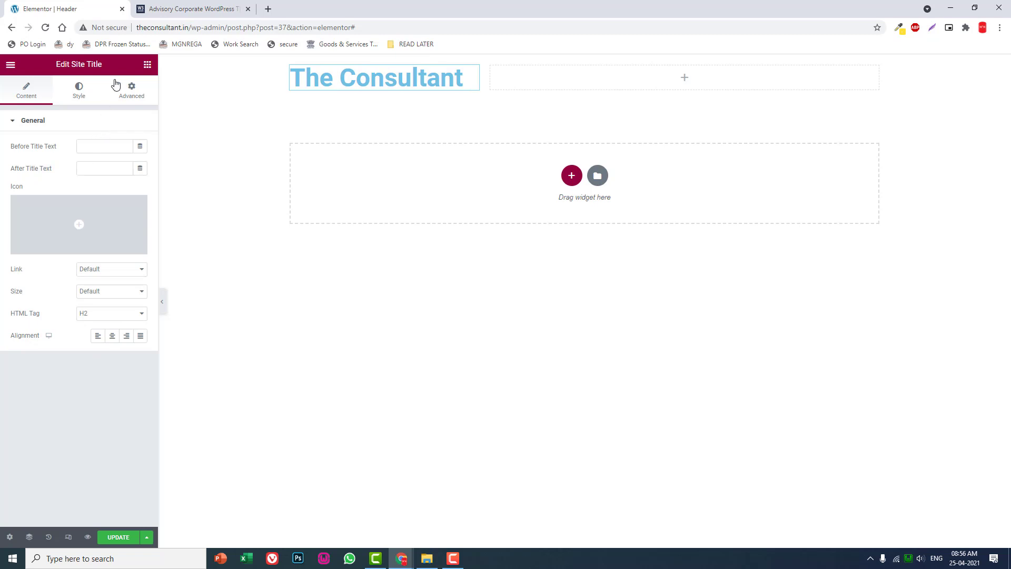
pyautogui.click(174, 8)
pyautogui.click(110, 9)
pyautogui.click(79, 92)
pyautogui.click(196, 9)
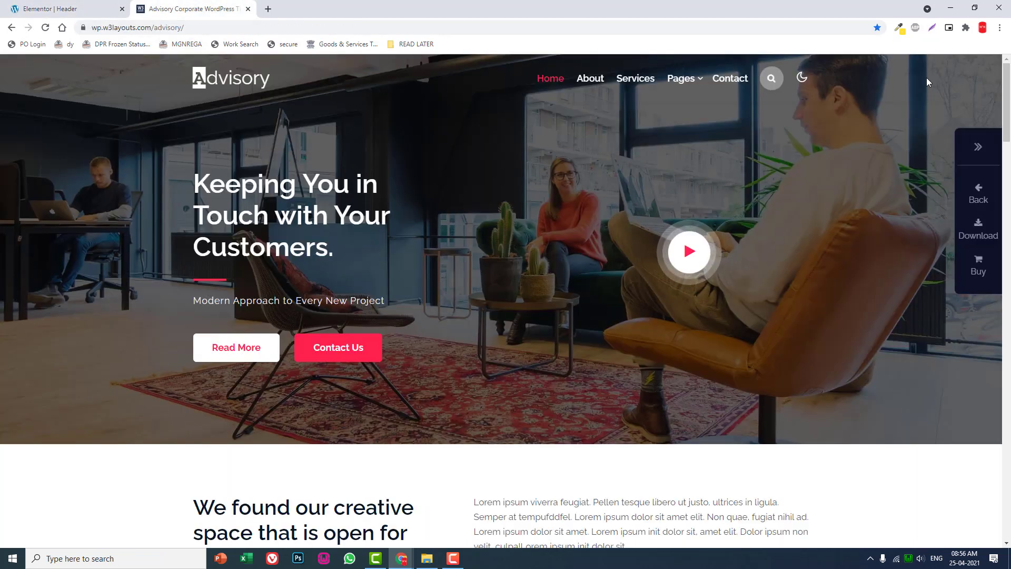
# Sample the demo's pink-red accent colour #FF214F with ColorZilla's colour picker
pyautogui.click(898, 27)
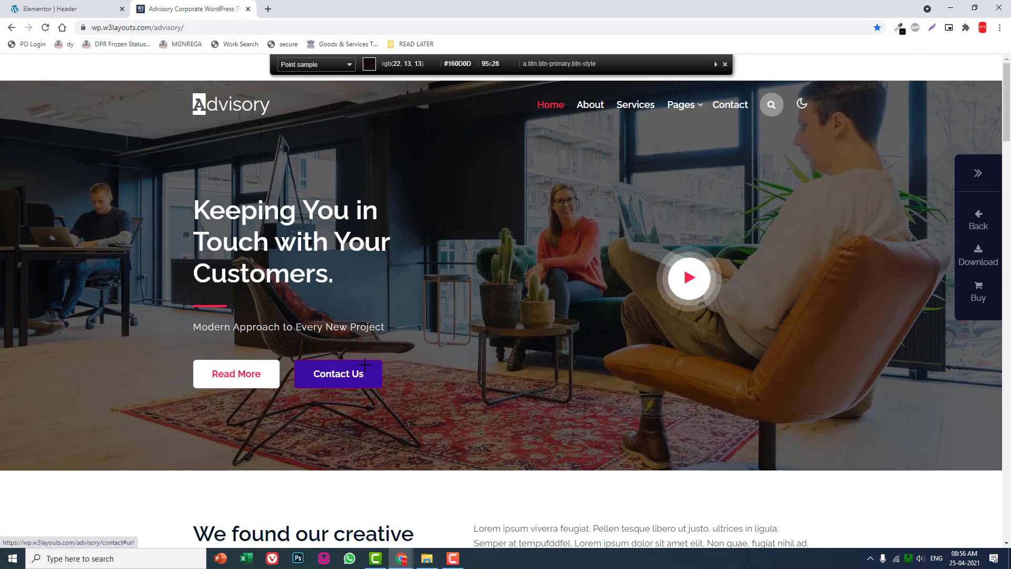
pyautogui.click(248, 375)
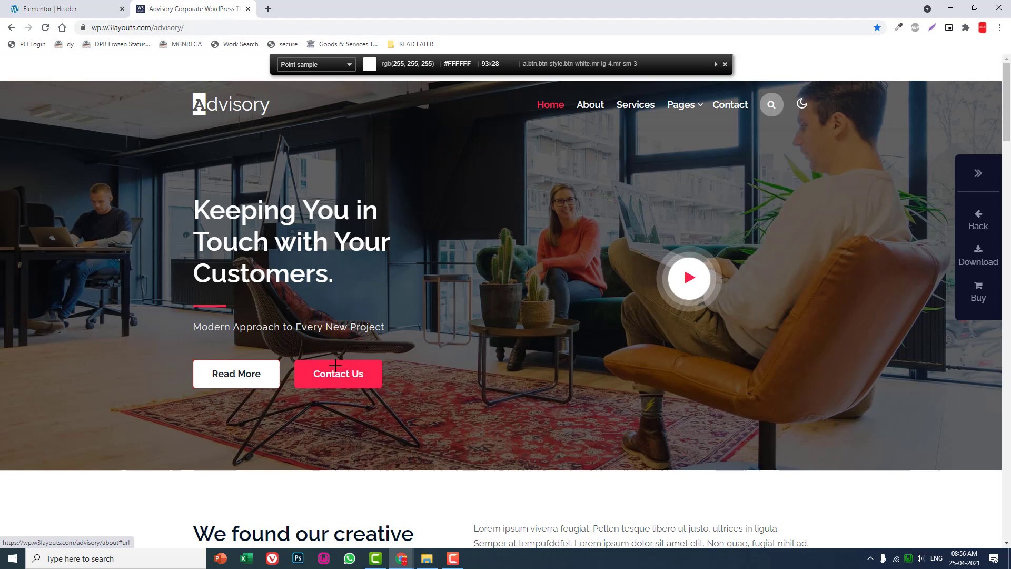
pyautogui.scroll(-6, 368, 353)
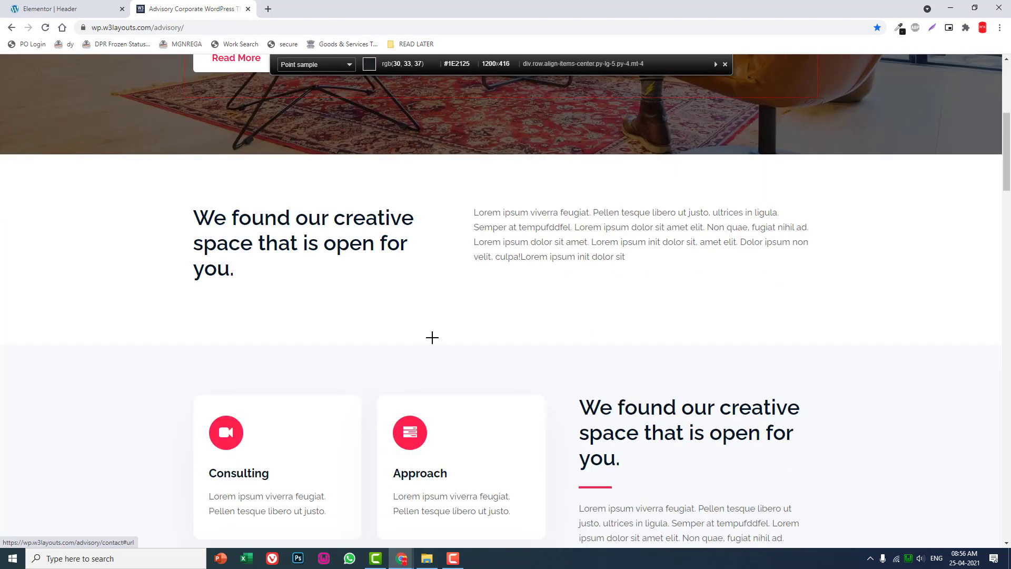
pyautogui.click(229, 423)
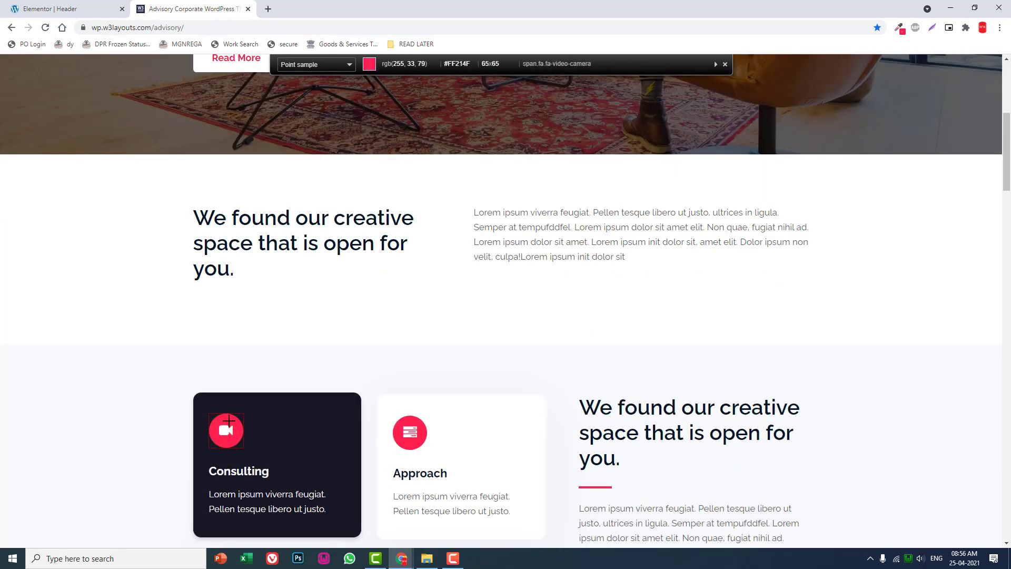
# Paste #FF214F as the Site Title colour, then search the widgets for 'menu'
pyautogui.click(30, 3)
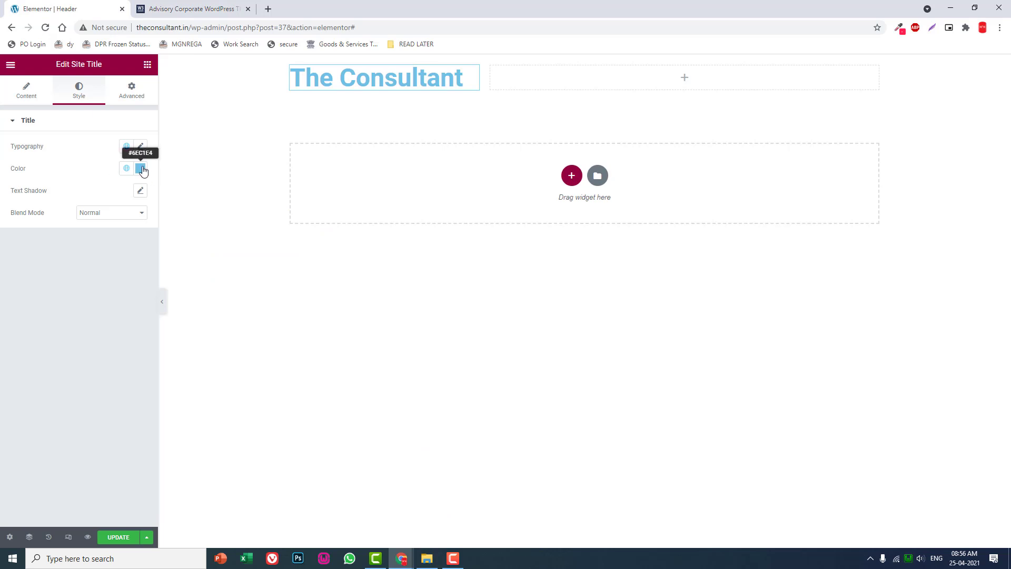
pyautogui.click(139, 170)
pyautogui.write('#FF214F')
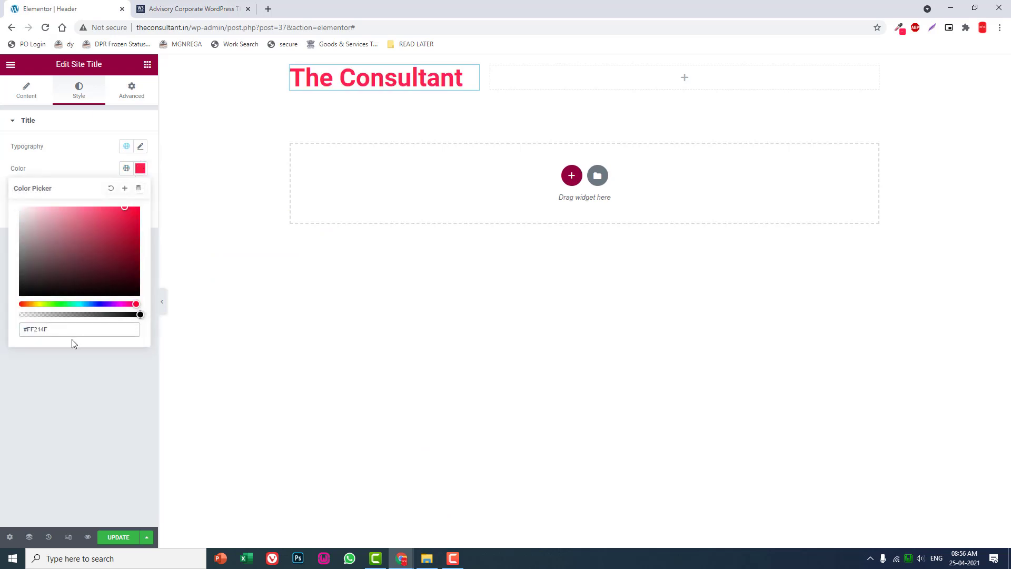
pyautogui.click(69, 371)
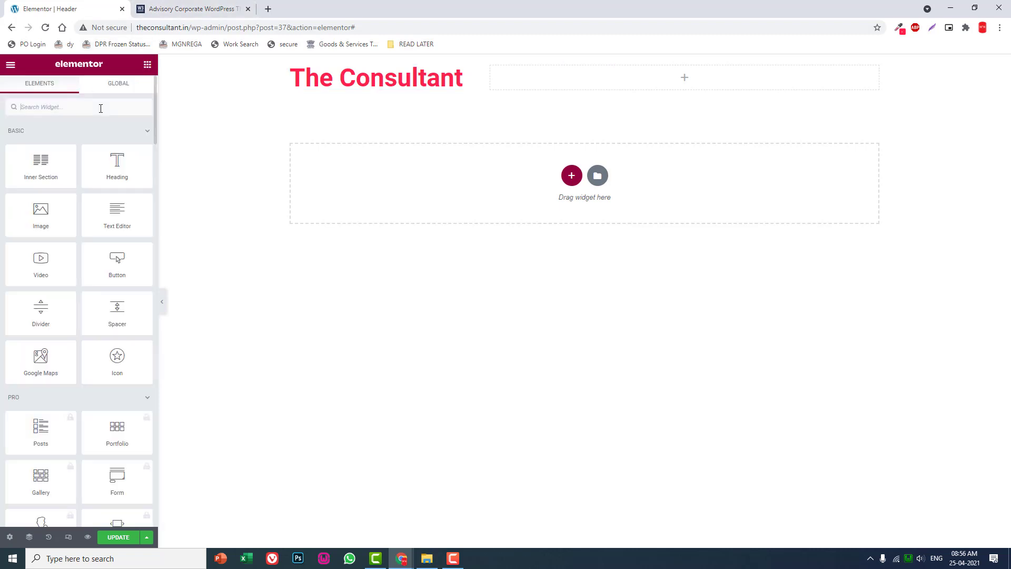
pyautogui.write('menu')
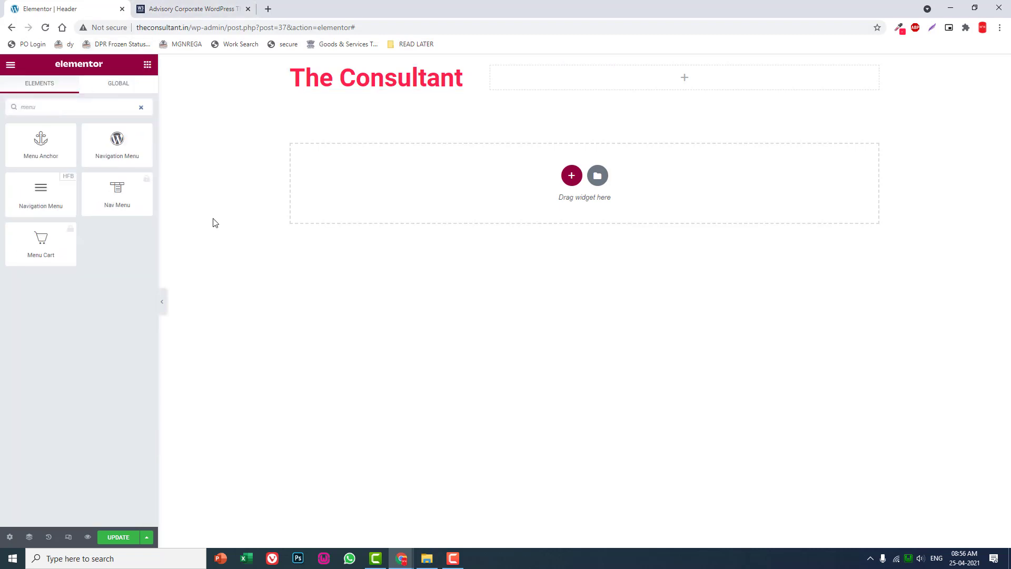
# Place the Navigation Menu in the header's right column and right-align its items
pyautogui.moveTo(44, 189); pyautogui.dragTo(758, 79)
pyautogui.click(103, 241)
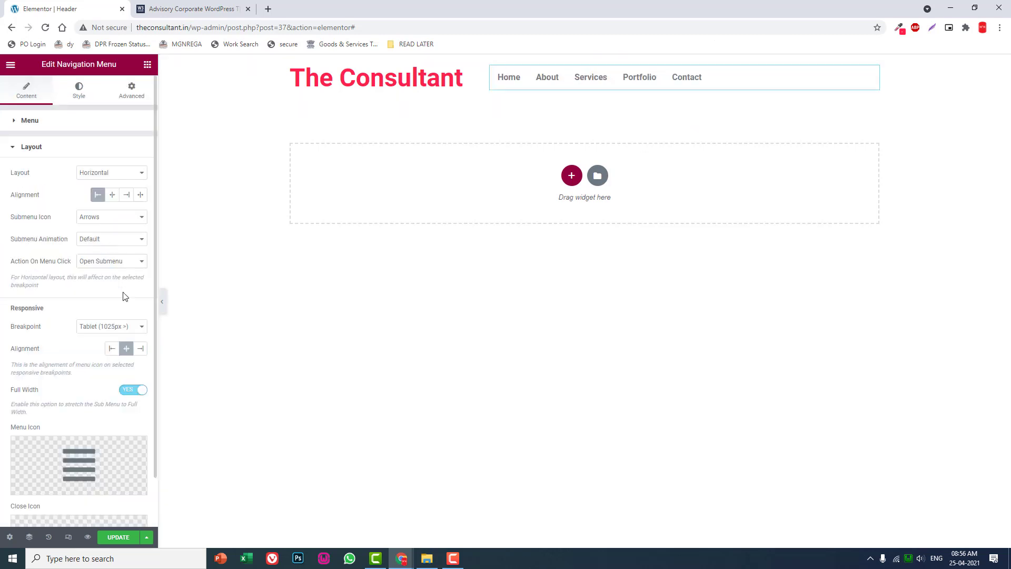
pyautogui.click(127, 196)
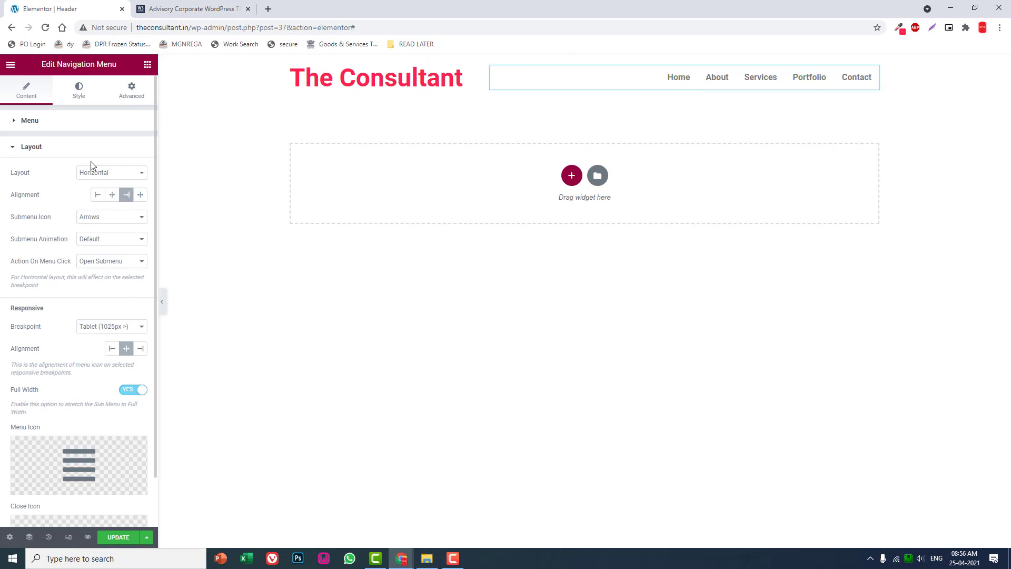
# Make menu links #302E2E normally and #FF214F on hover and active, then save the header
pyautogui.click(80, 98)
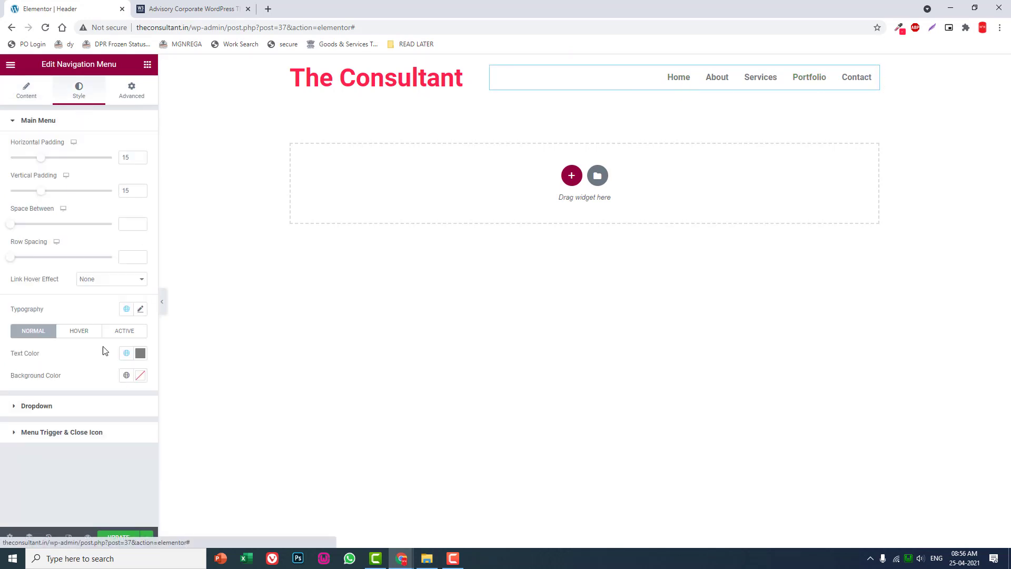
pyautogui.click(140, 359)
pyautogui.click(22, 463)
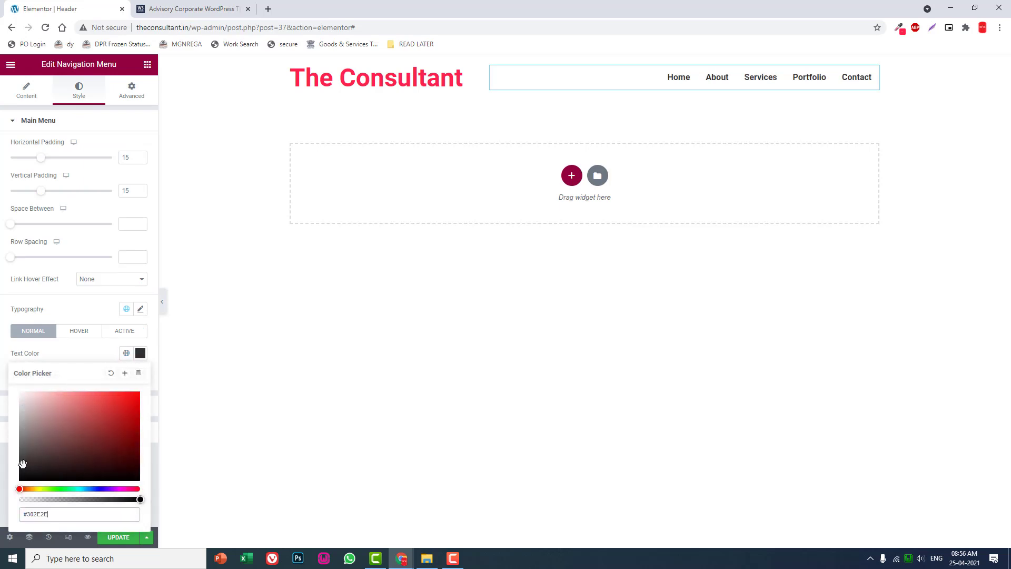
pyautogui.click(88, 332)
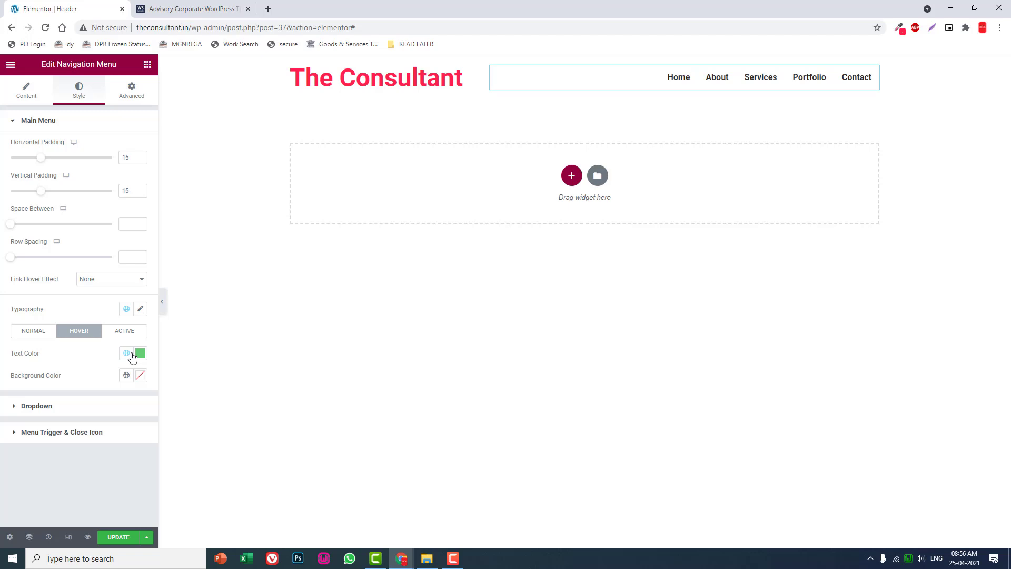
pyautogui.click(140, 356)
pyautogui.write('#FF214F')
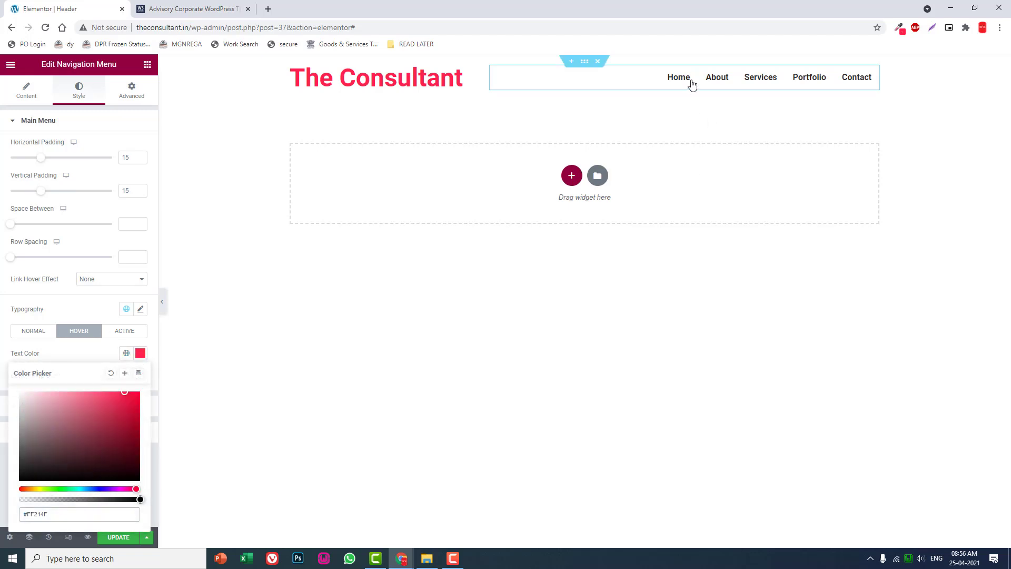
pyautogui.click(126, 331)
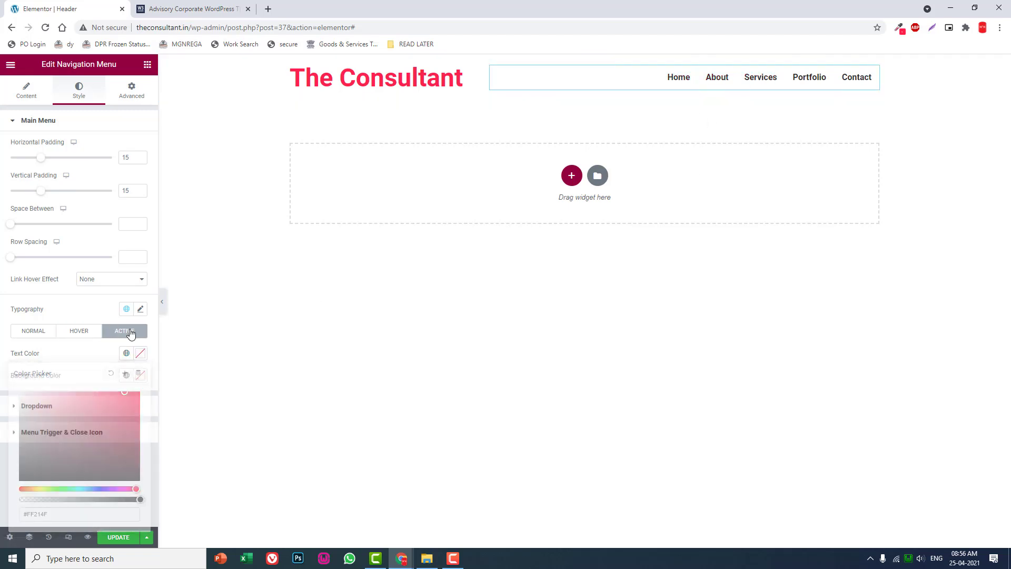
pyautogui.click(139, 353)
pyautogui.click(94, 357)
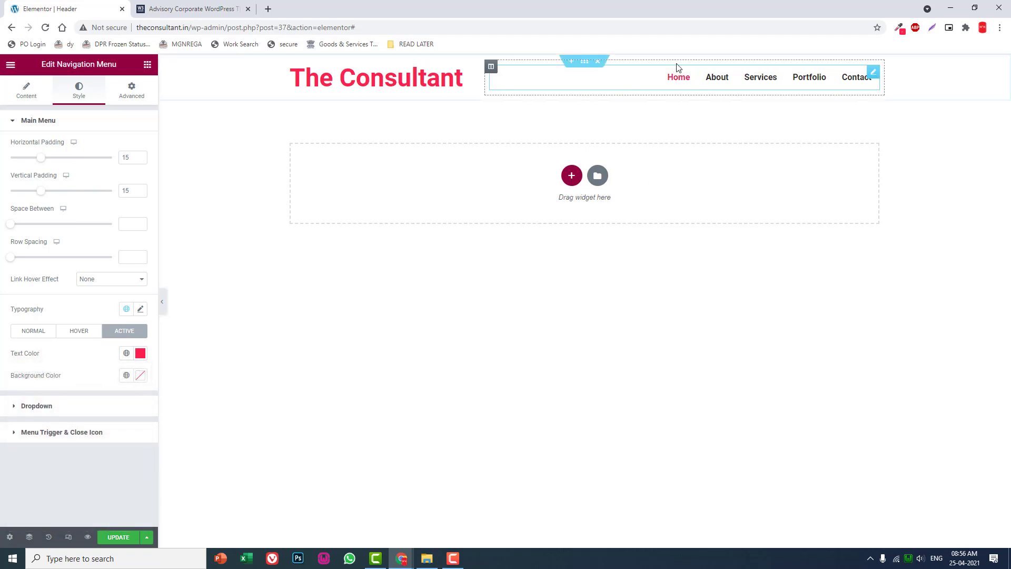
pyautogui.click(119, 538)
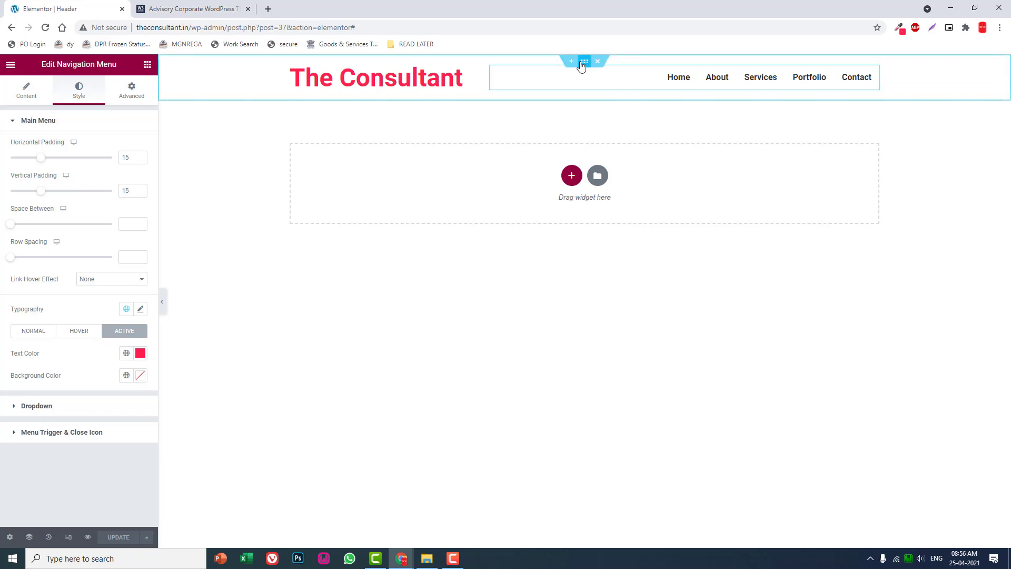
# Select the header section and enable its Sticky Header Effects
pyautogui.click(585, 61)
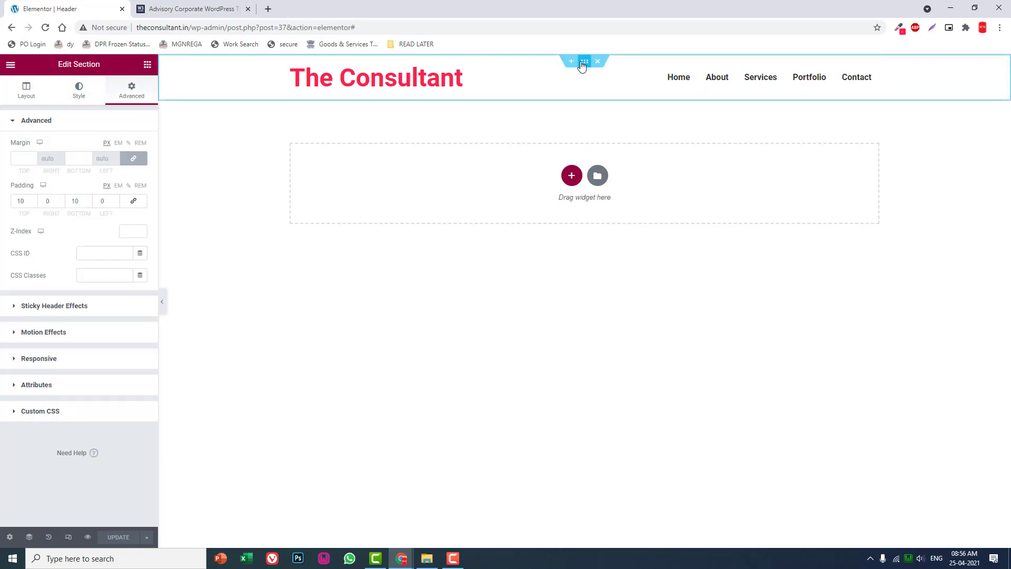
pyautogui.click(77, 311)
pyautogui.click(139, 172)
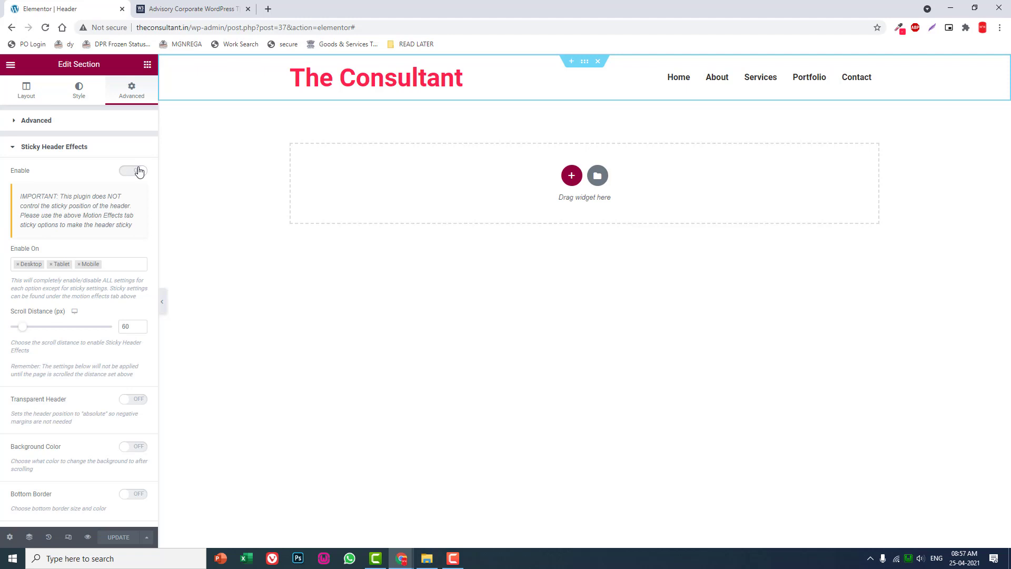
pyautogui.scroll(-2, 19, 316)
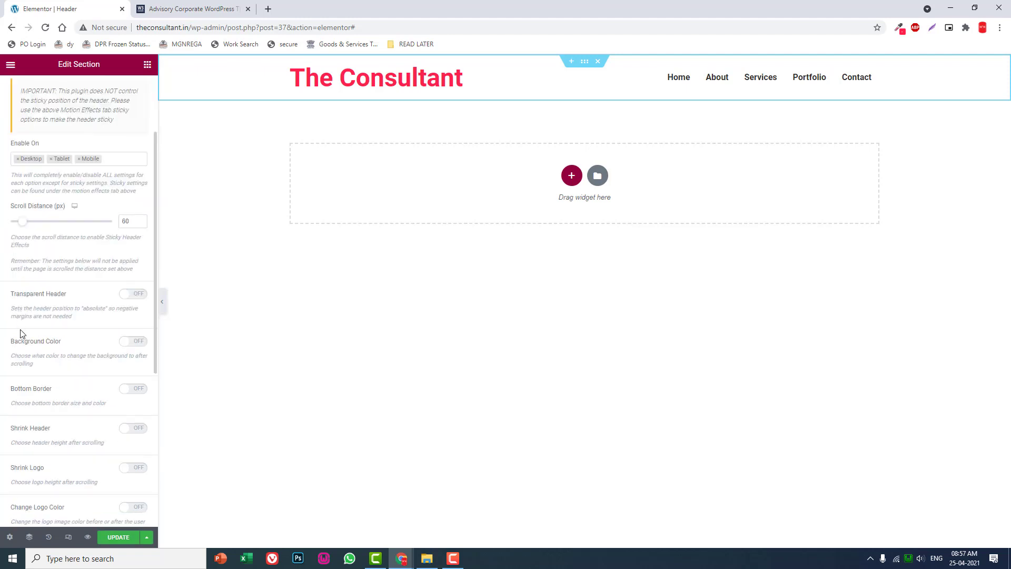
pyautogui.scroll(-1, 20, 335)
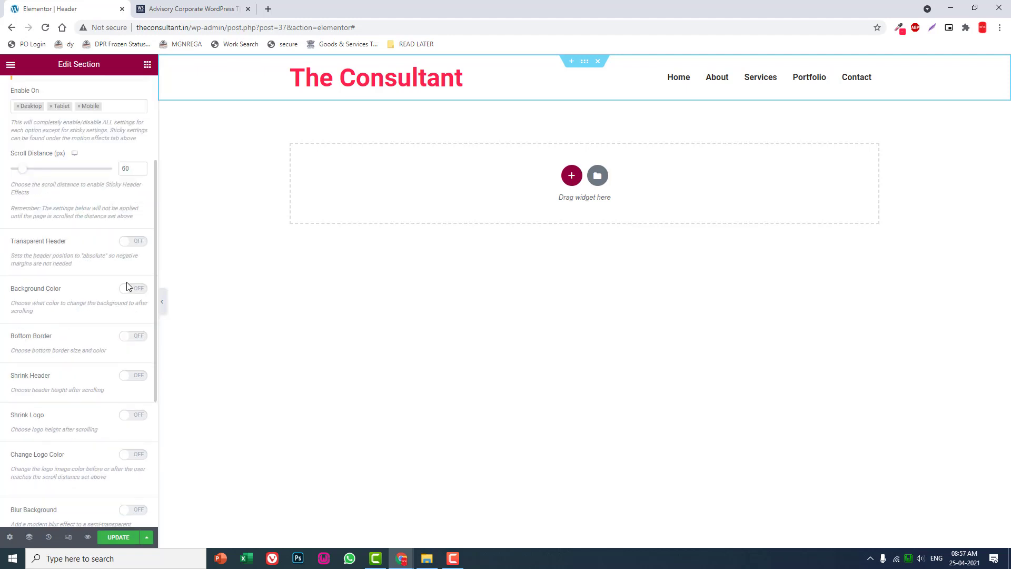
# Turn on a white #FFFFFF after-scroll background and save the header
pyautogui.click(140, 289)
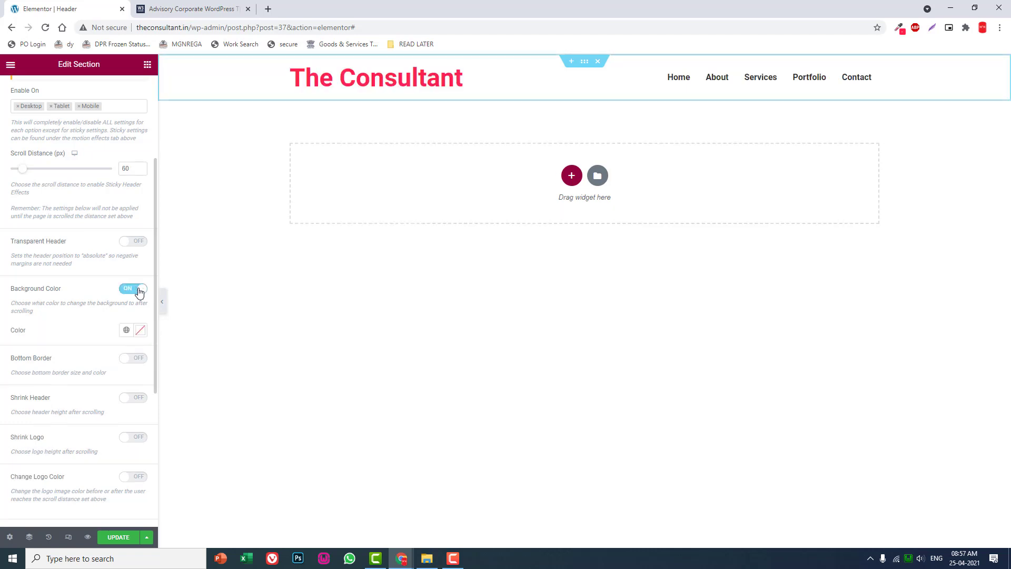
pyautogui.click(140, 329)
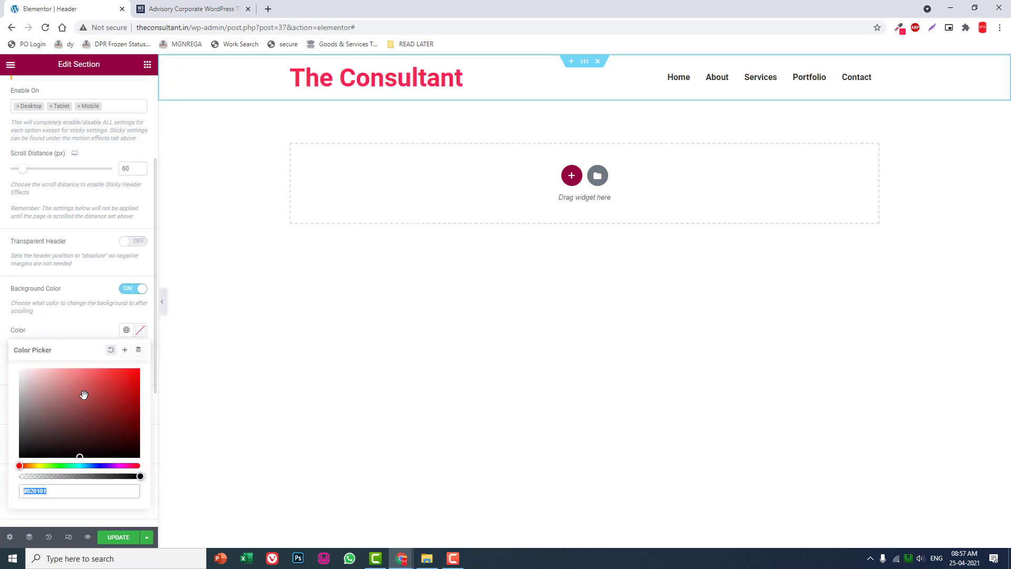
pyautogui.click(108, 330)
pyautogui.click(116, 543)
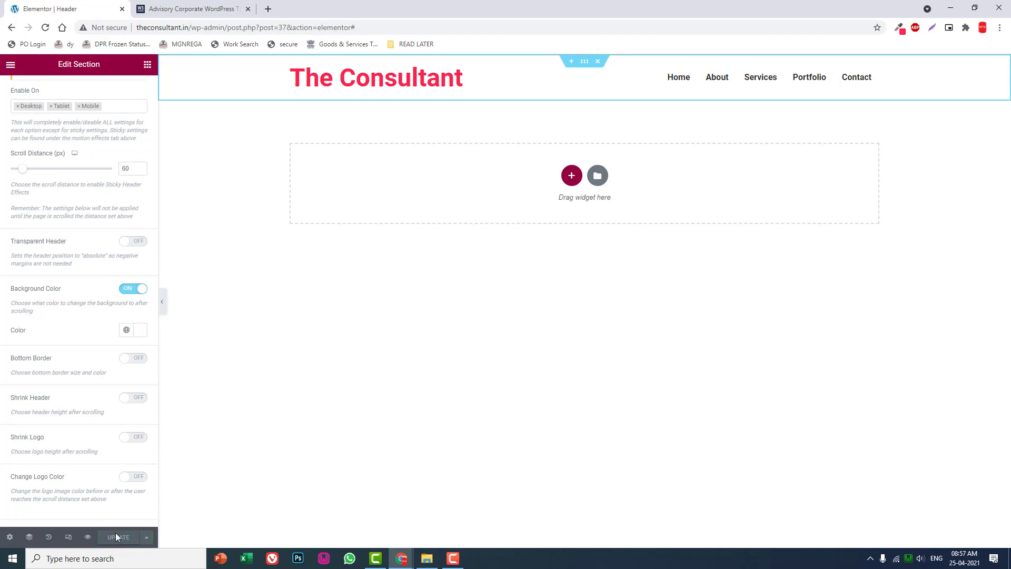
pyautogui.scroll(3, 88, 161)
pyautogui.scroll(-8, 84, 174)
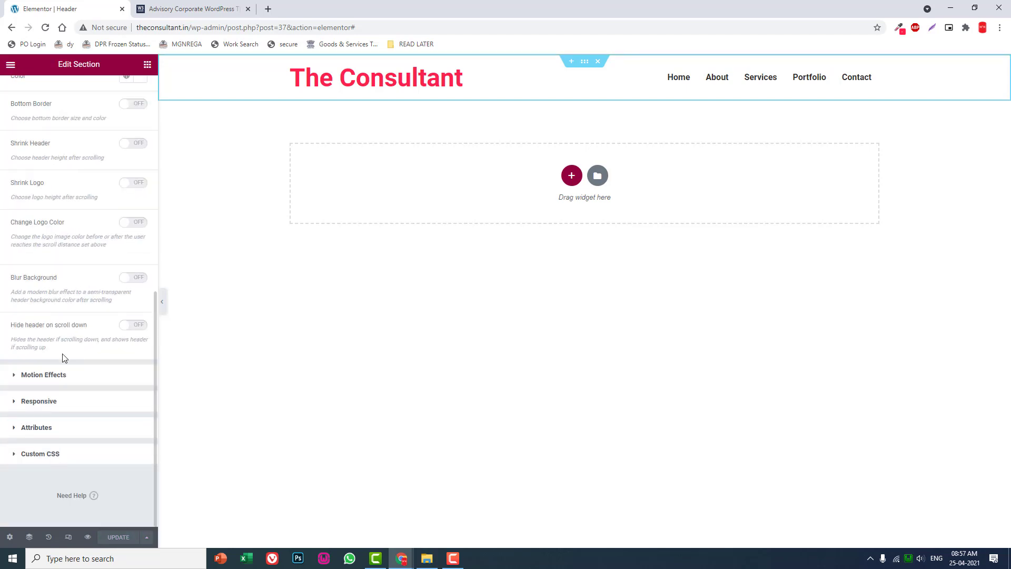
pyautogui.scroll(8, 61, 321)
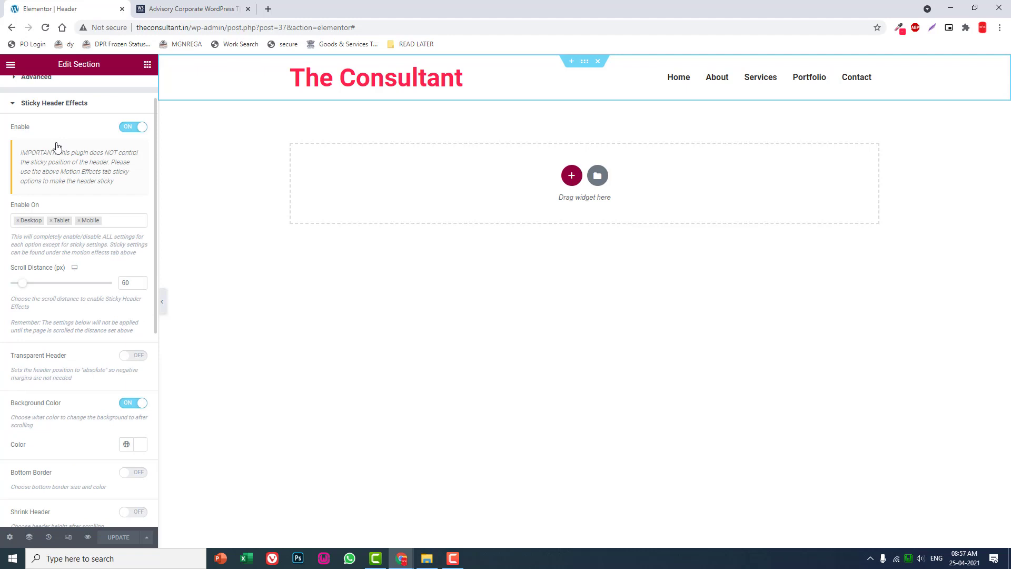
# Add a black box shadow at about 0.14 opacity to the header section and preview it
pyautogui.click(79, 92)
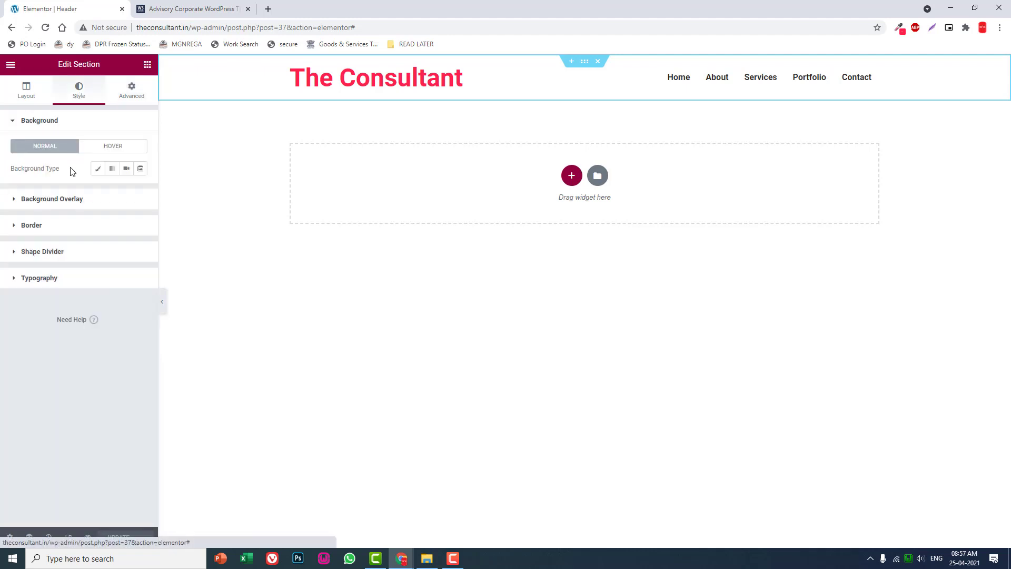
pyautogui.click(54, 227)
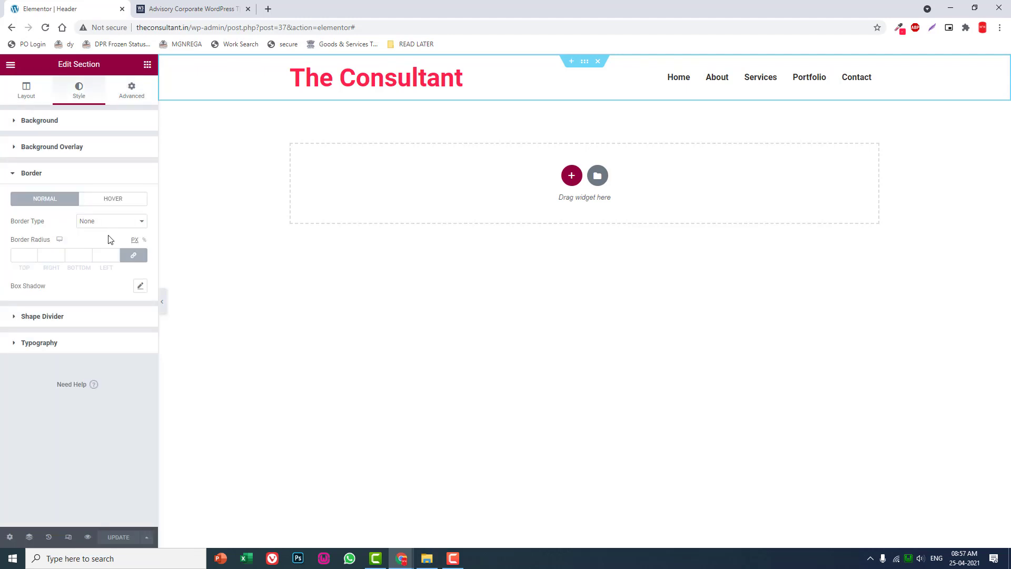
pyautogui.click(140, 288)
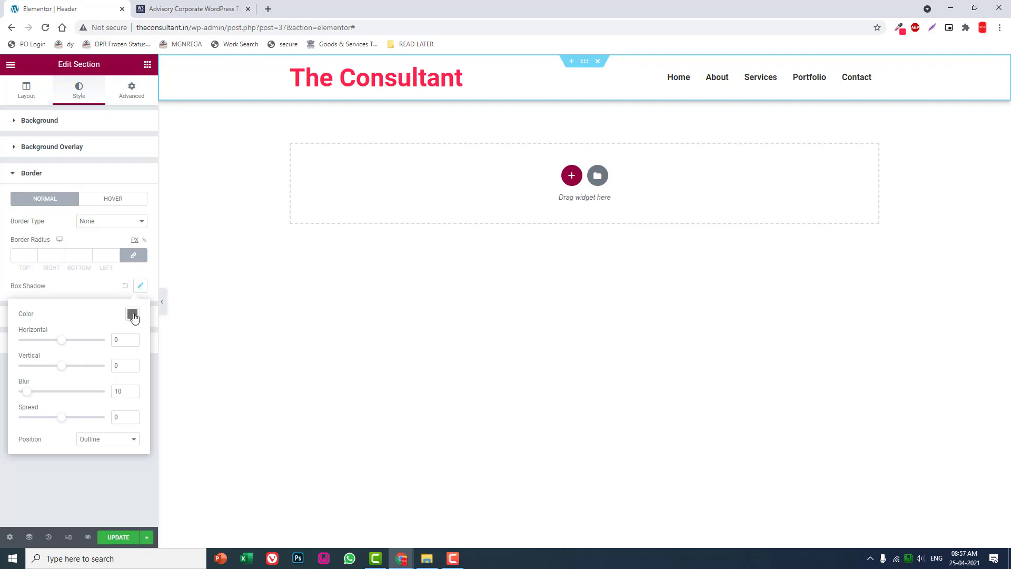
pyautogui.click(133, 314)
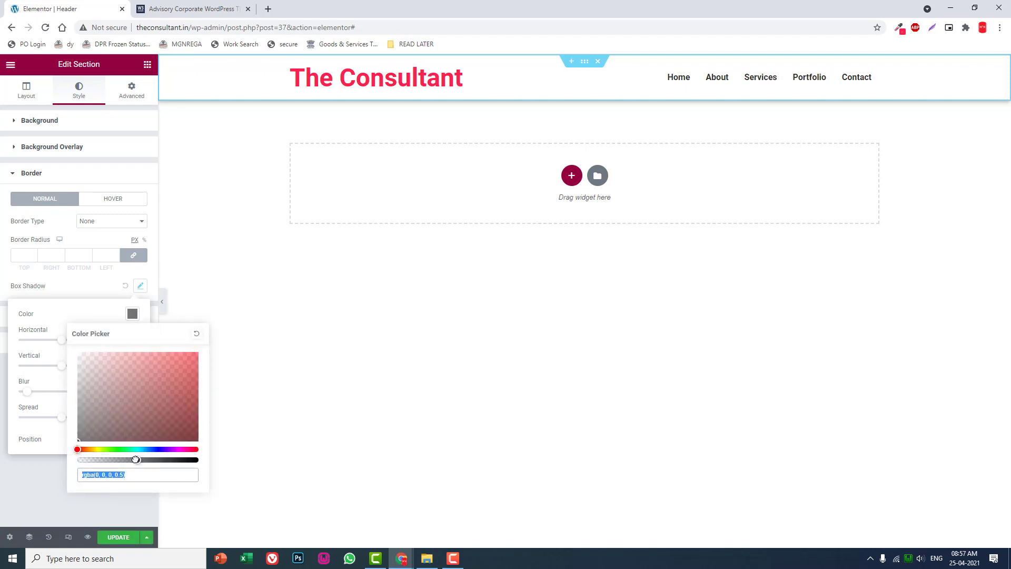
pyautogui.moveTo(135, 460); pyautogui.dragTo(95, 456)
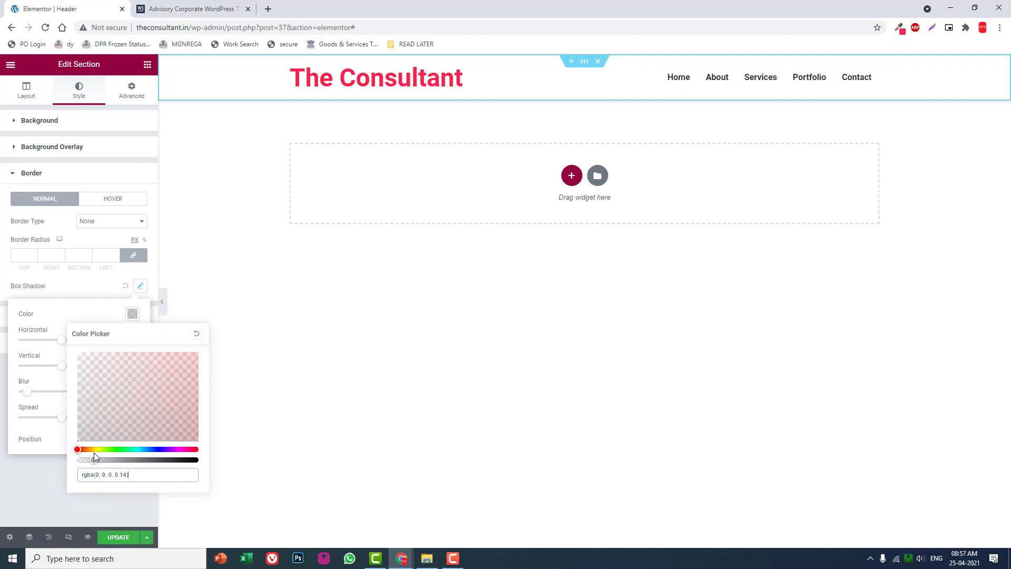
pyautogui.click(30, 492)
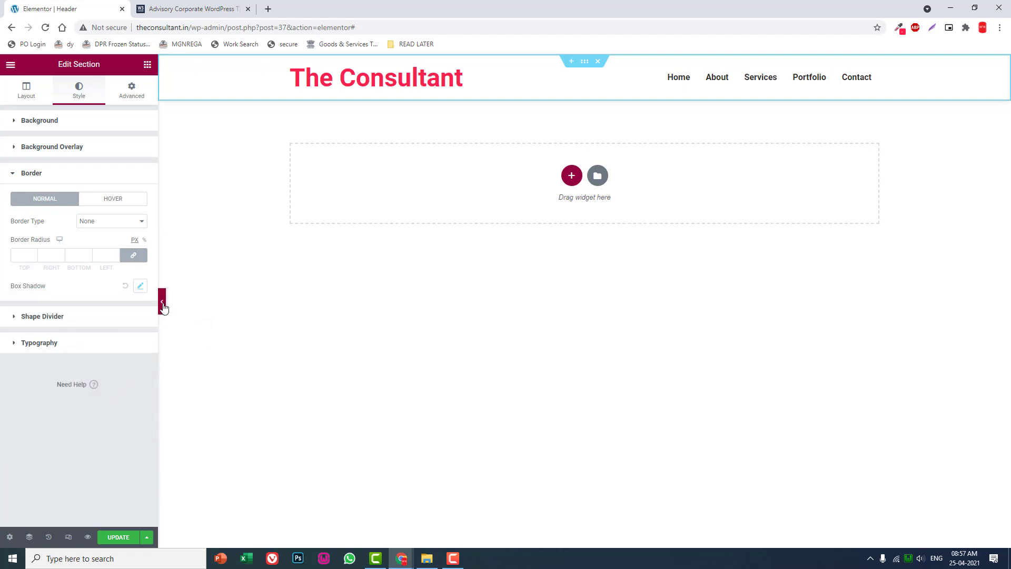
pyautogui.click(162, 303)
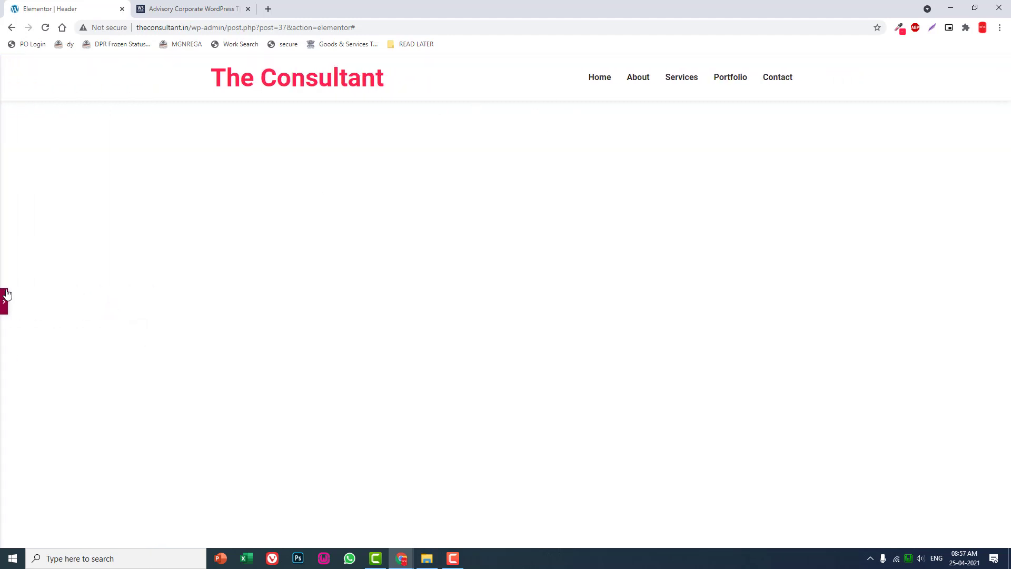
pyautogui.click(5, 298)
# Fade the box shadow further to 0.08 opacity and preview the header again
pyautogui.click(141, 287)
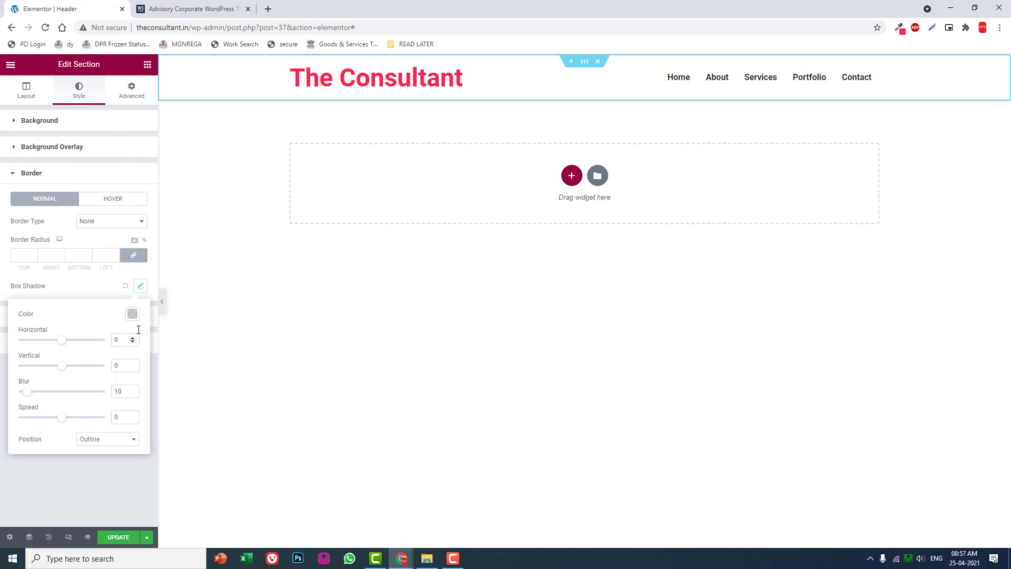
pyautogui.click(132, 314)
pyautogui.moveTo(93, 460); pyautogui.dragTo(86, 459)
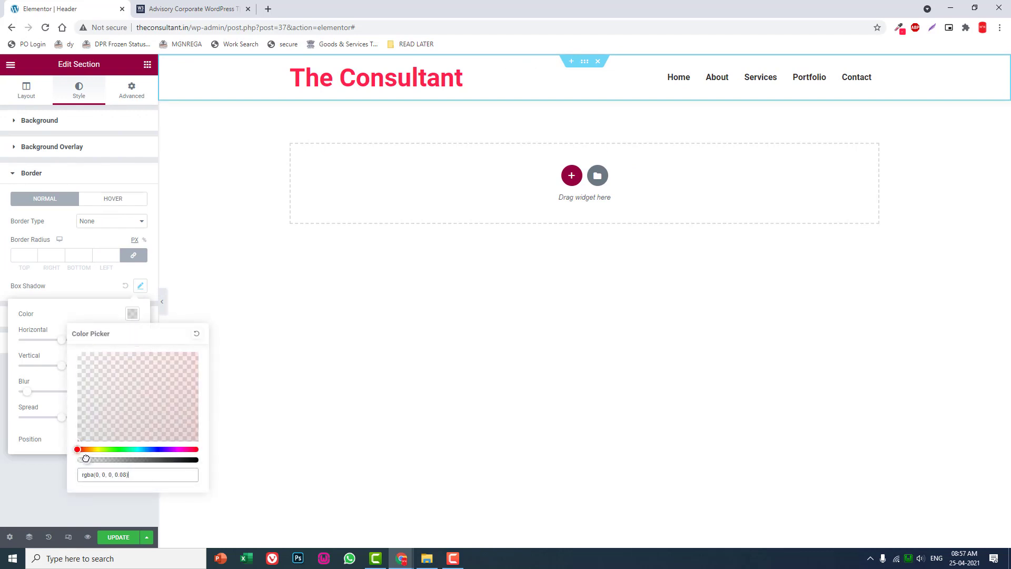
pyautogui.click(24, 500)
pyautogui.click(161, 301)
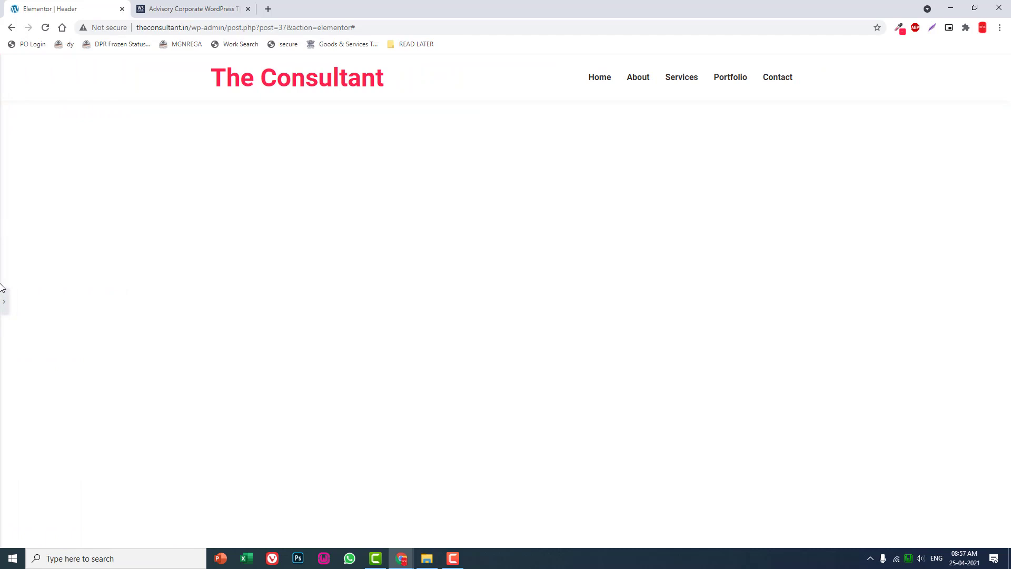
pyautogui.click(3, 299)
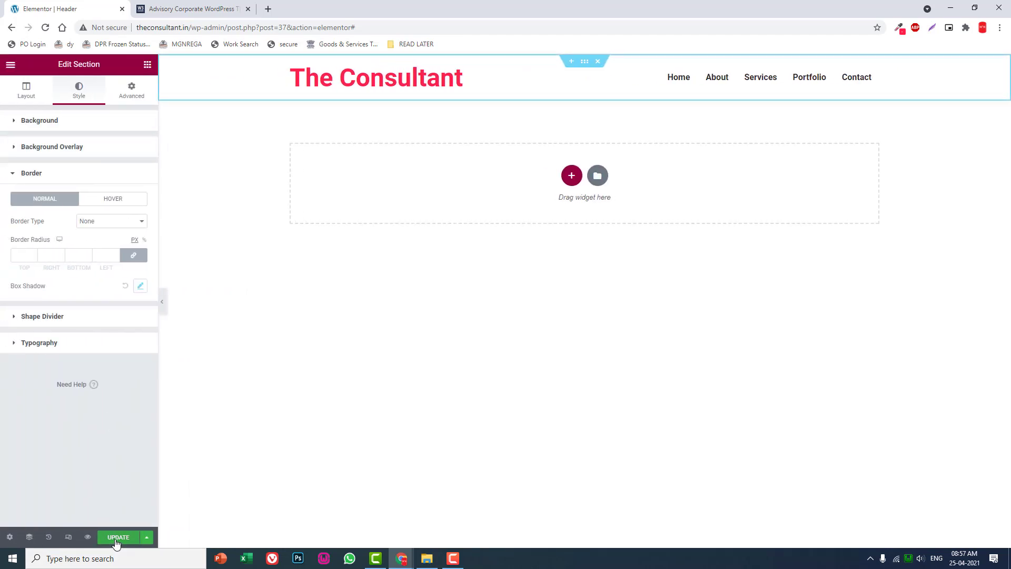
# Save the header and return to the WordPress dashboard
pyautogui.click(116, 539)
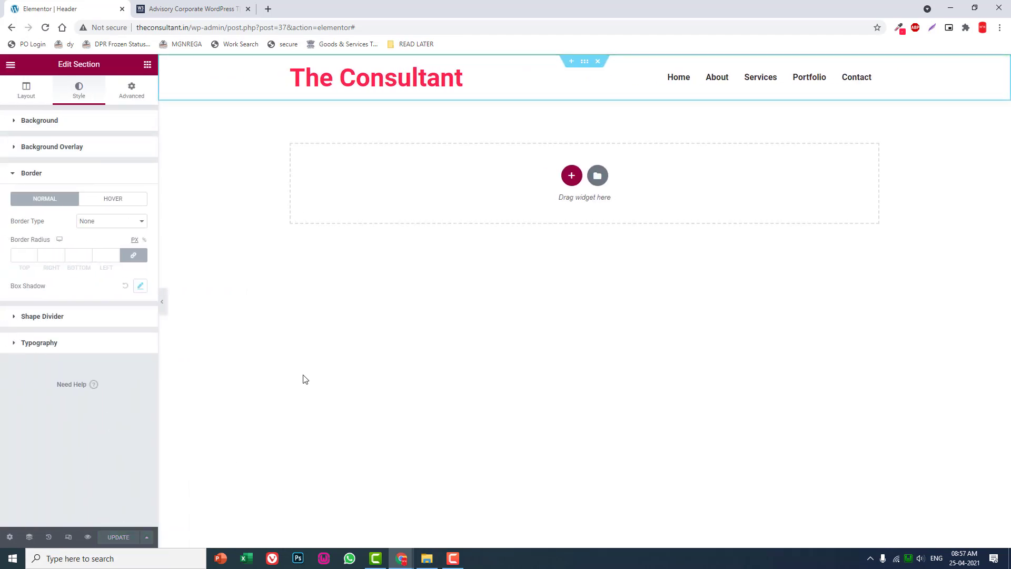
pyautogui.click(11, 66)
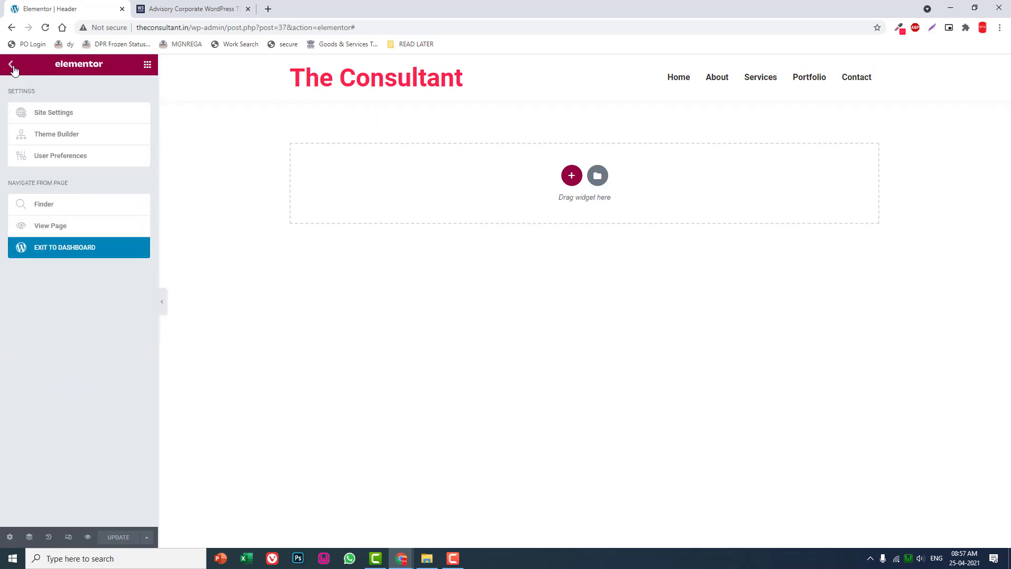
pyautogui.click(75, 248)
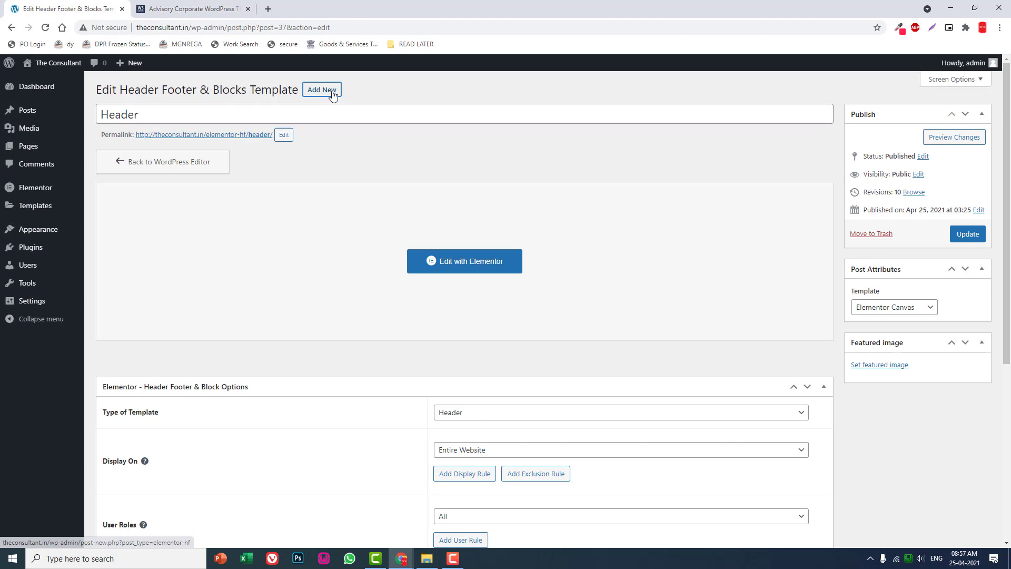
# Create a Footer template displayed on the Entire Website for all user roles
pyautogui.click(332, 93)
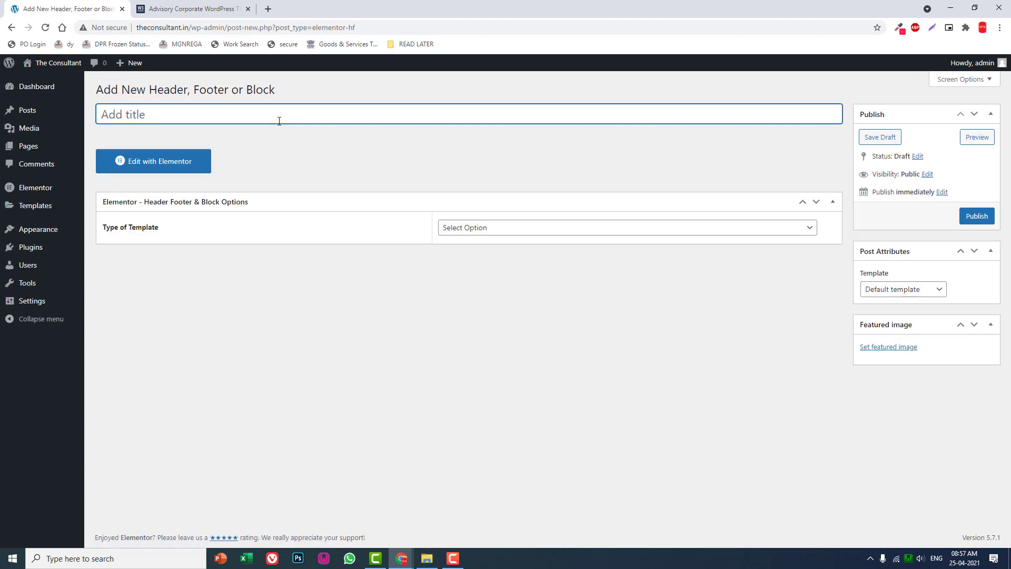
pyautogui.write('Footer')
pyautogui.click(586, 232)
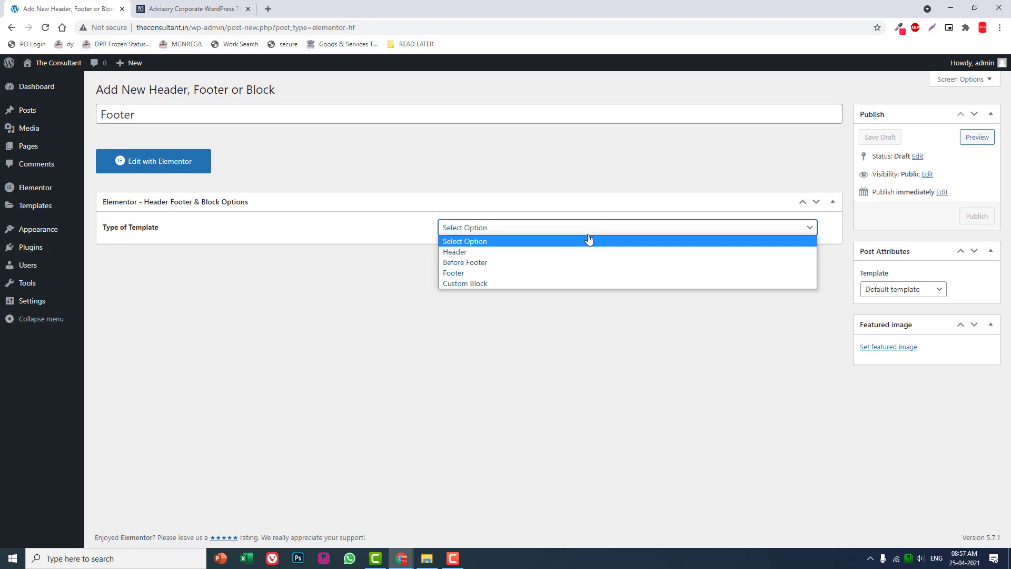
pyautogui.click(582, 275)
pyautogui.click(534, 268)
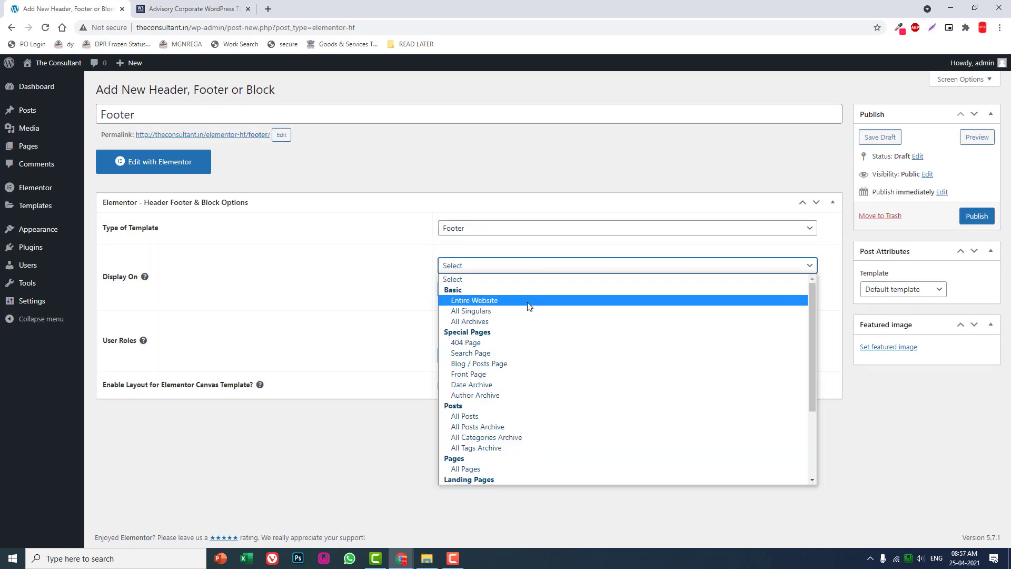
pyautogui.click(529, 301)
pyautogui.click(532, 337)
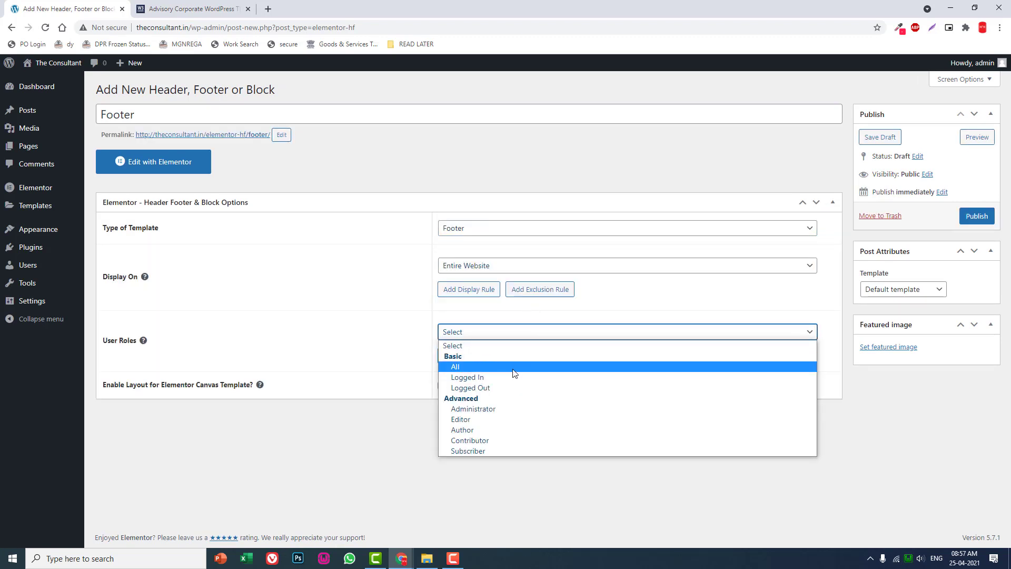
pyautogui.click(524, 366)
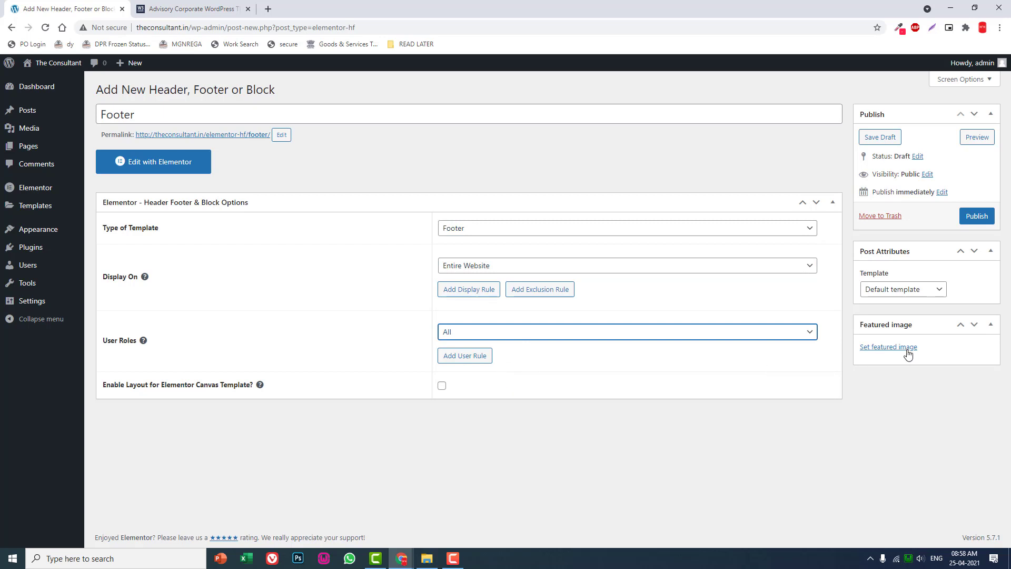
# Use the Elementor Canvas page template, publish the footer, and open it in Elementor
pyautogui.click(897, 290)
pyautogui.click(901, 318)
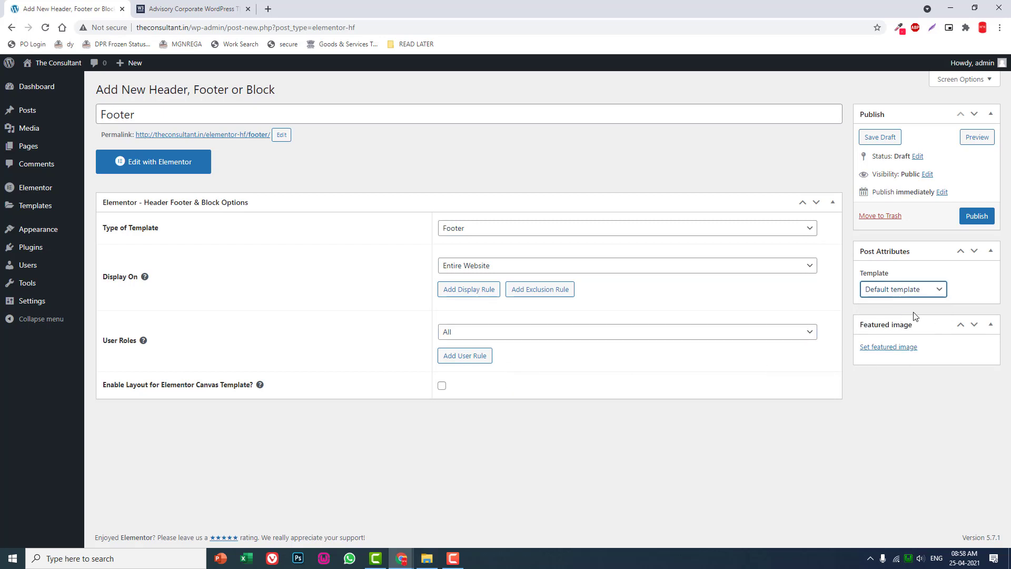
pyautogui.click(974, 217)
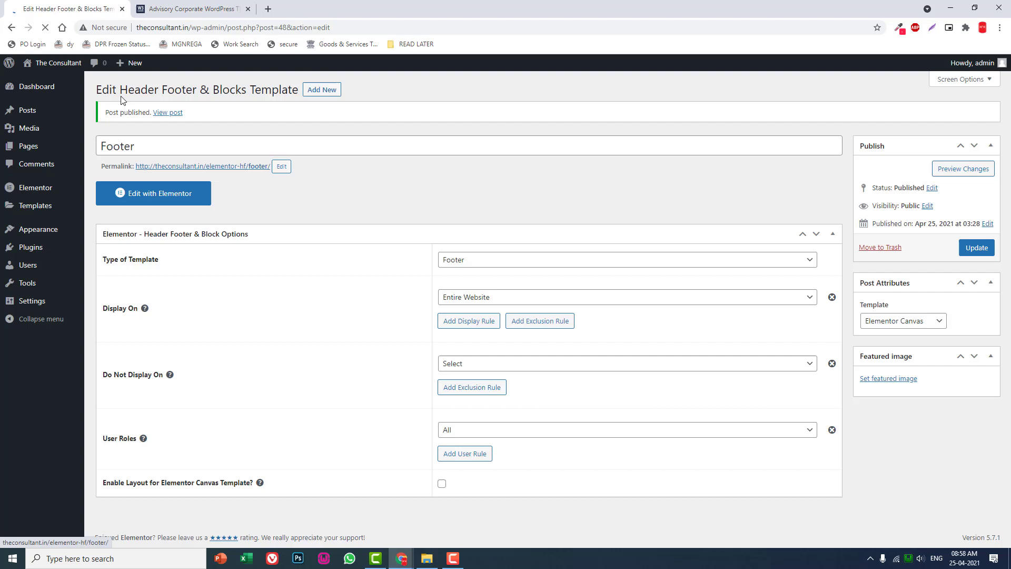
pyautogui.click(175, 201)
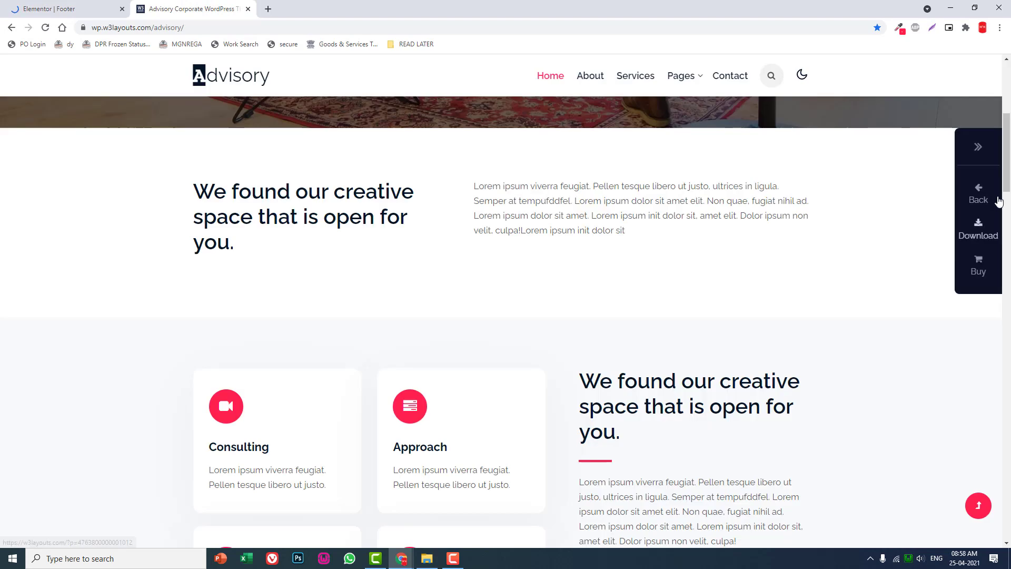
# Scroll the Advisory demo down to its footer for reference
pyautogui.moveTo(1007, 193); pyautogui.dragTo(980, 538)
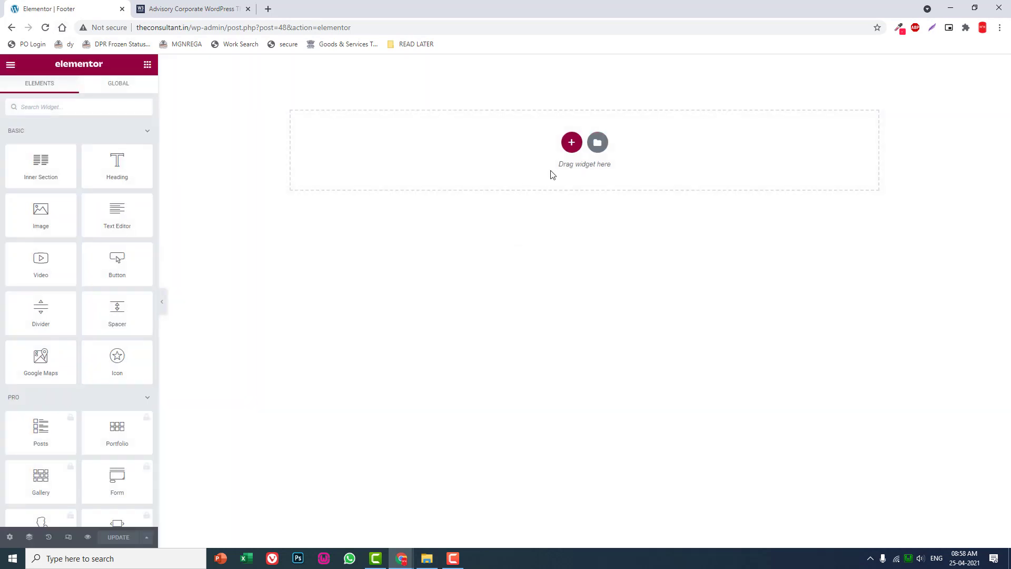
# Add a single-column section with its content vertically aligned to Middle
pyautogui.click(572, 142)
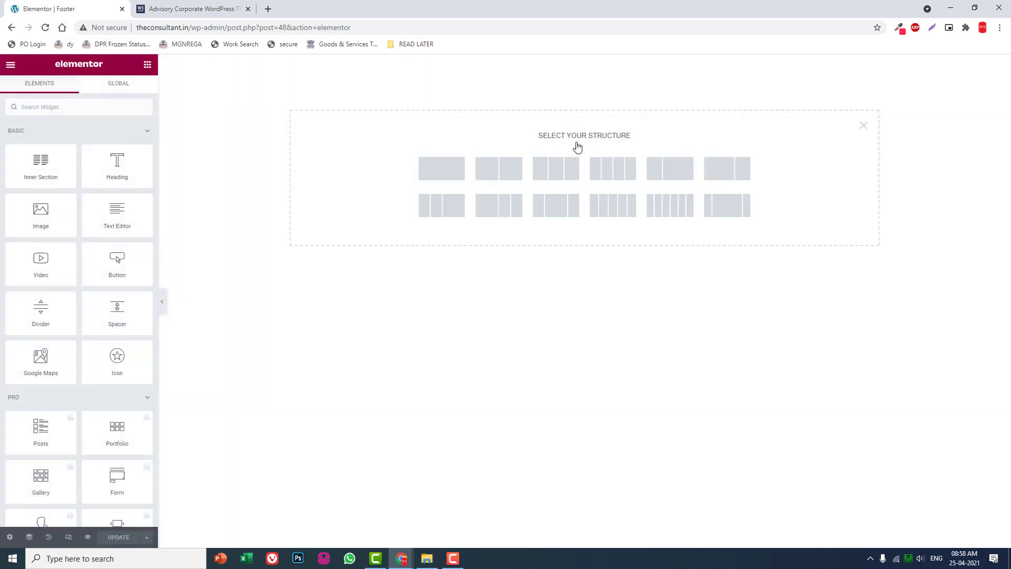
pyautogui.click(434, 182)
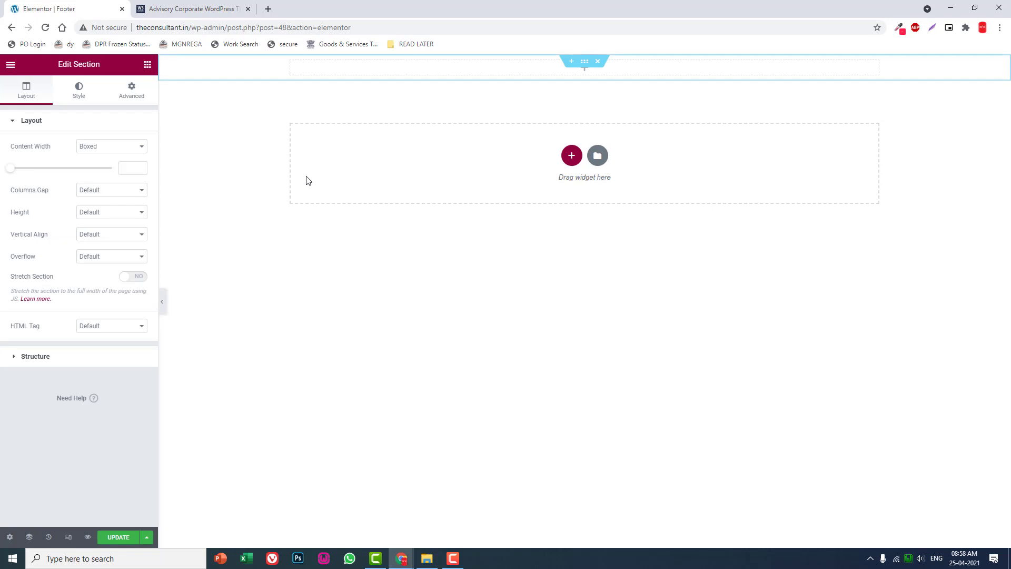
pyautogui.click(110, 239)
pyautogui.click(108, 259)
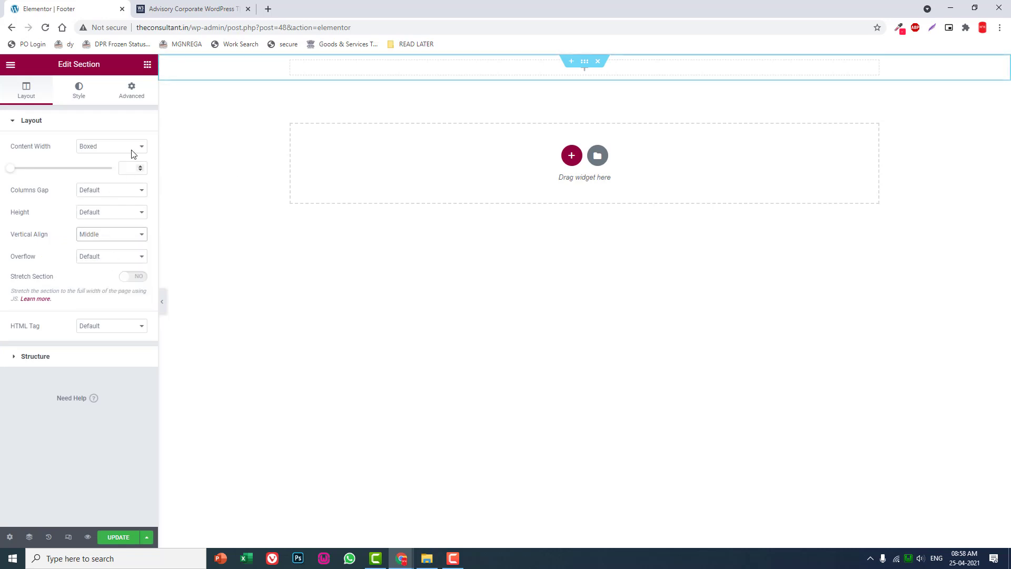
# Set the section's top and bottom padding to 100
pyautogui.click(132, 91)
pyautogui.doubleClick(26, 200)
pyautogui.write('100')
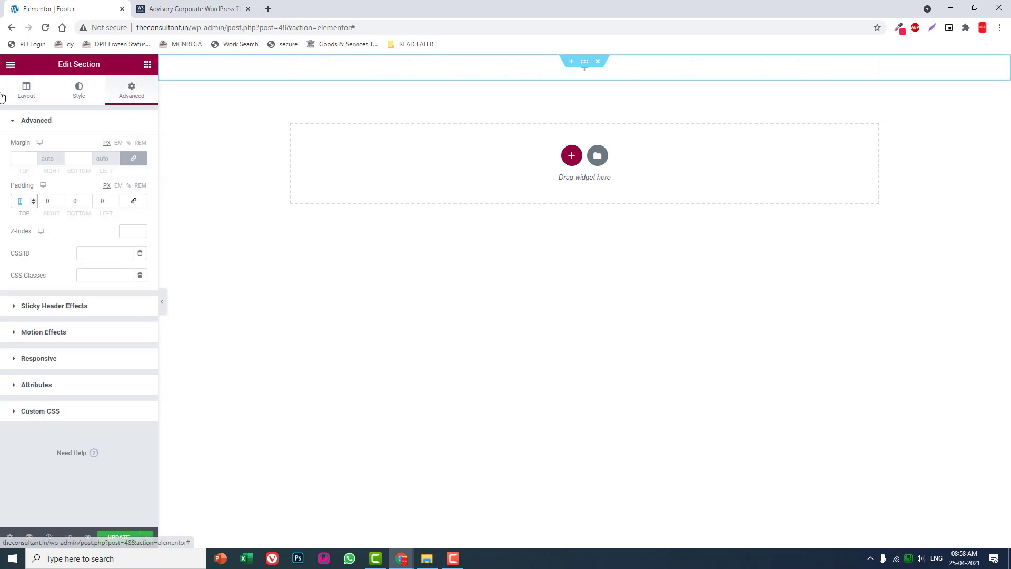
pyautogui.press('Tab')
pyautogui.write('100')
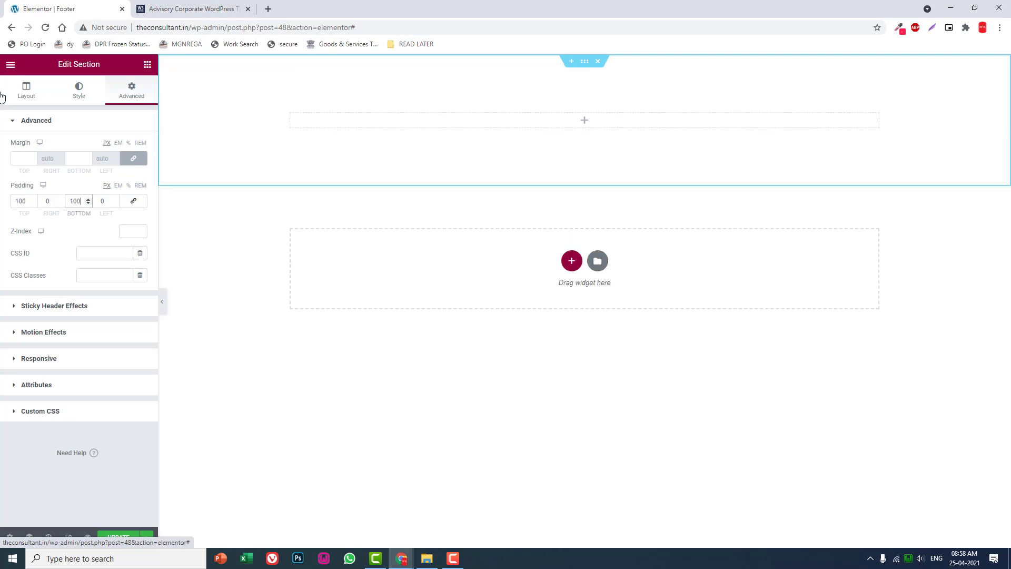
pyautogui.click(87, 97)
# Give the section a classic dark grey #393939 background
pyautogui.click(81, 94)
pyautogui.click(98, 169)
pyautogui.click(140, 190)
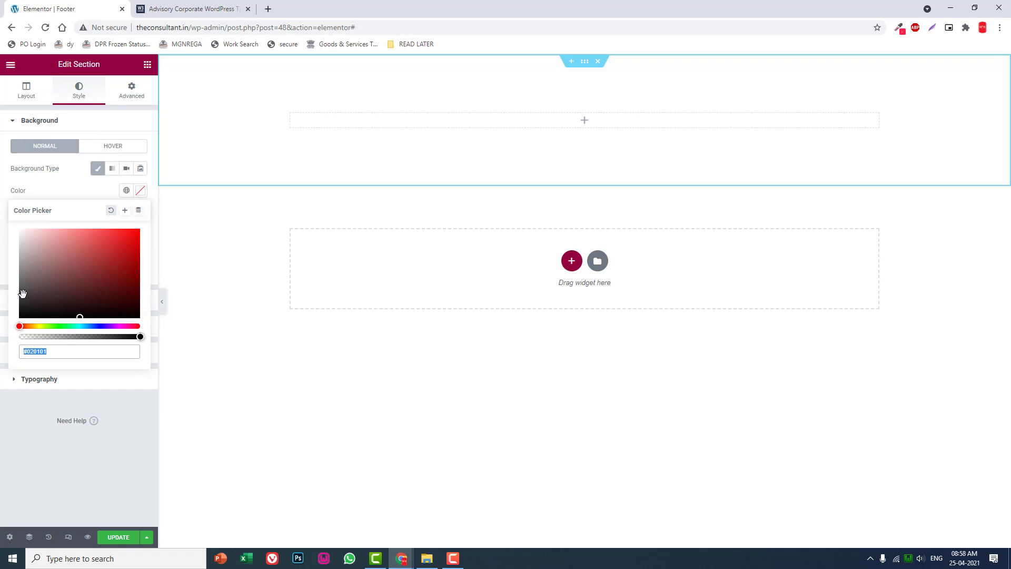
pyautogui.click(23, 294)
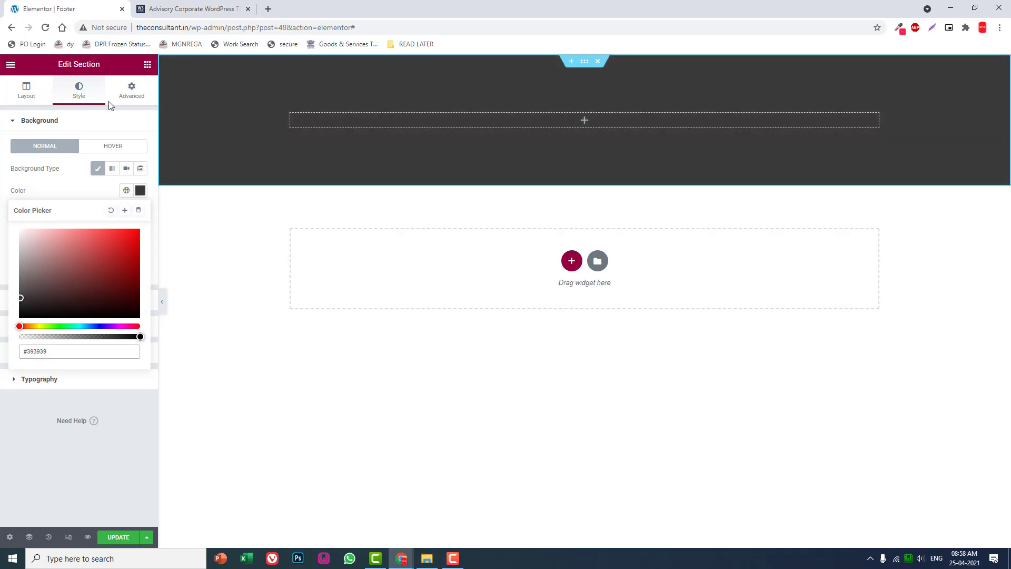
pyautogui.click(147, 65)
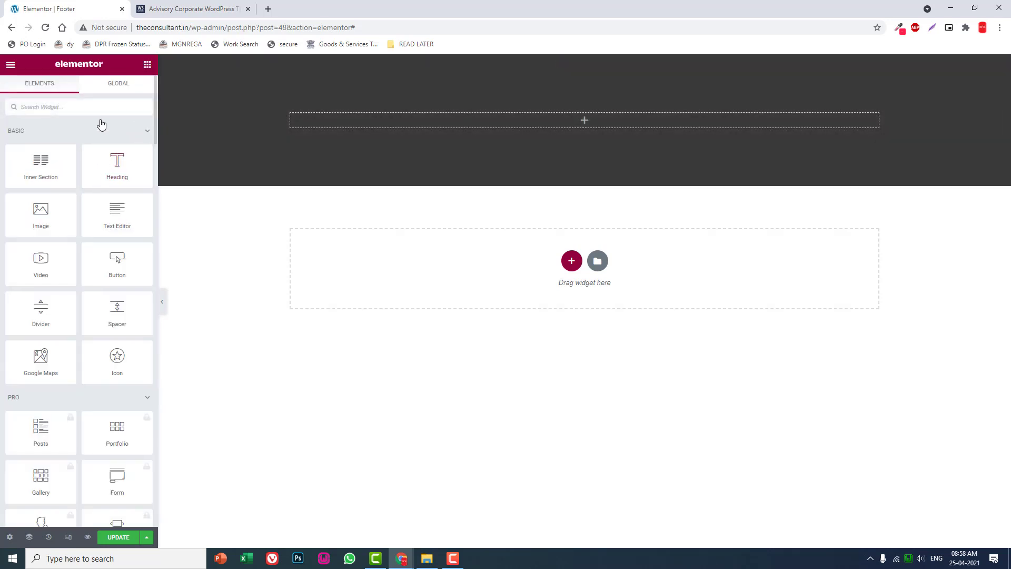
# Add a Copyright widget to the section, ending its text with 'Designed with Elementor Page Builder'
pyautogui.click(102, 101)
pyautogui.write('cop')
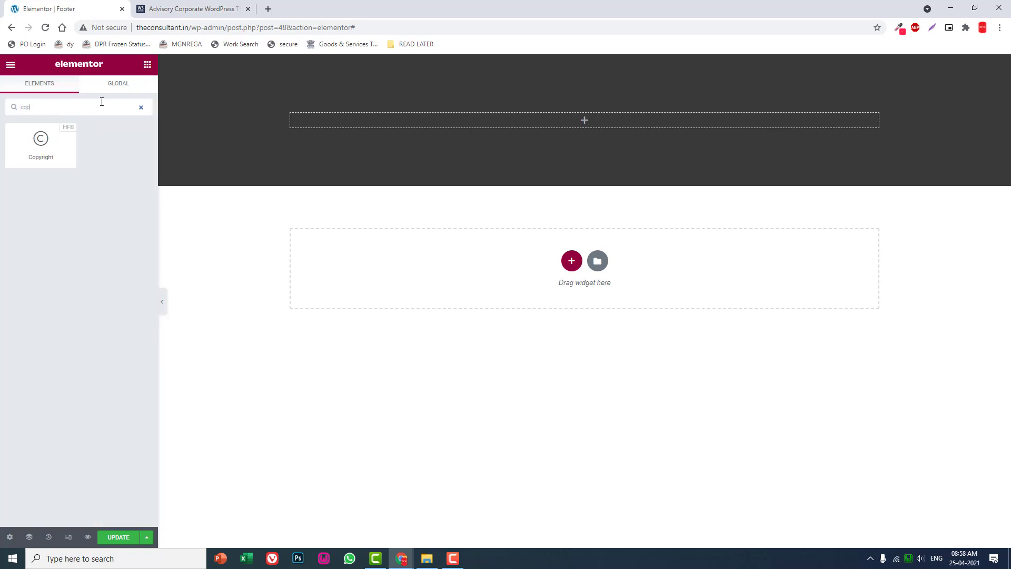
pyautogui.moveTo(67, 157); pyautogui.dragTo(678, 132)
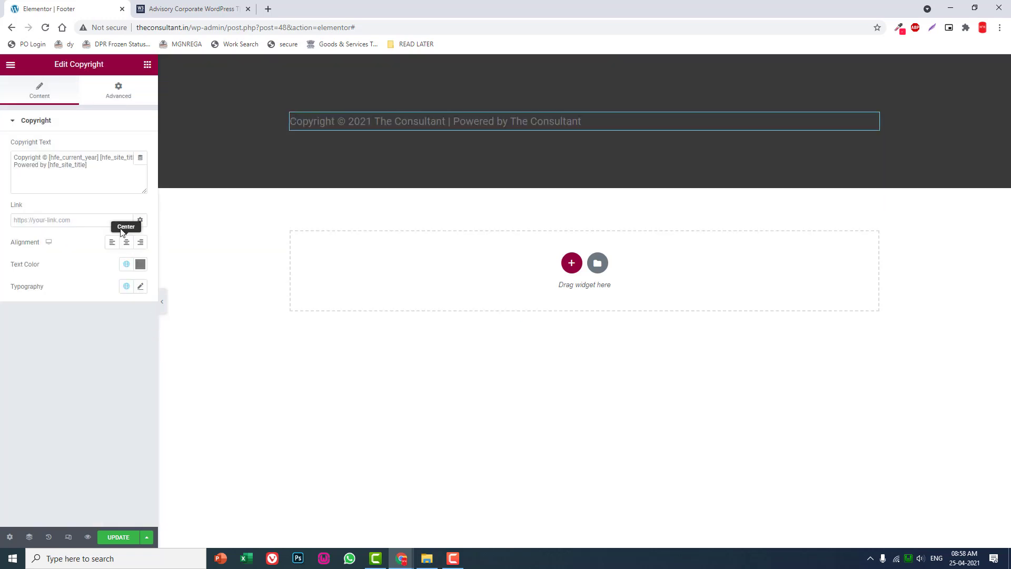
pyautogui.moveTo(106, 169); pyautogui.dragTo(2, 173)
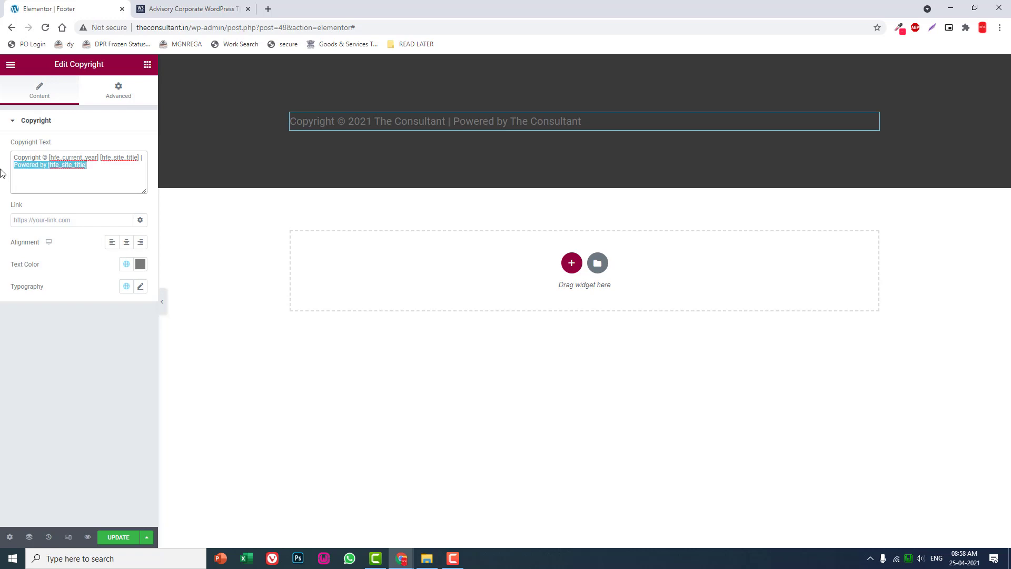
pyautogui.write('Design')
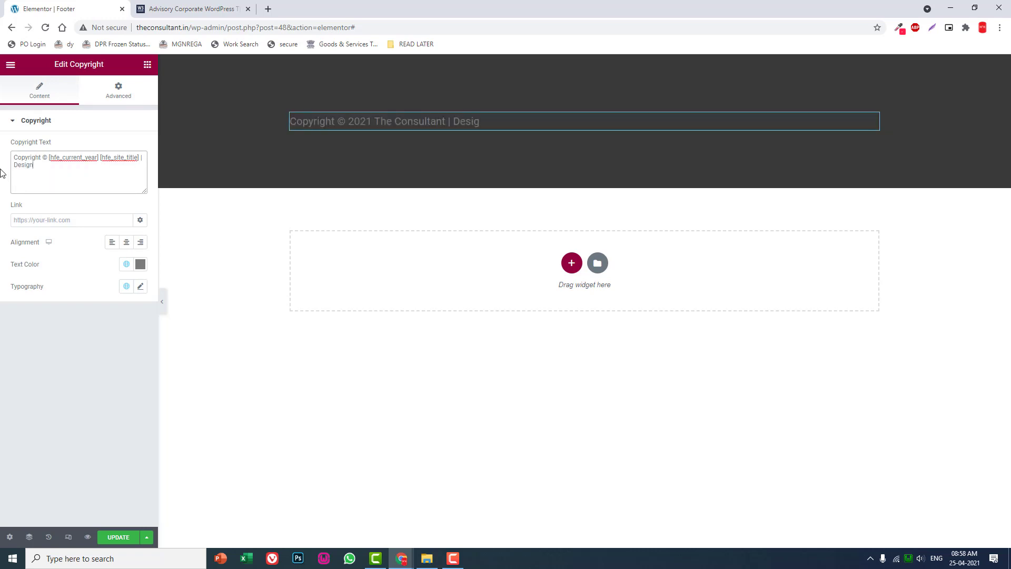
pyautogui.write('ed with Elementor')
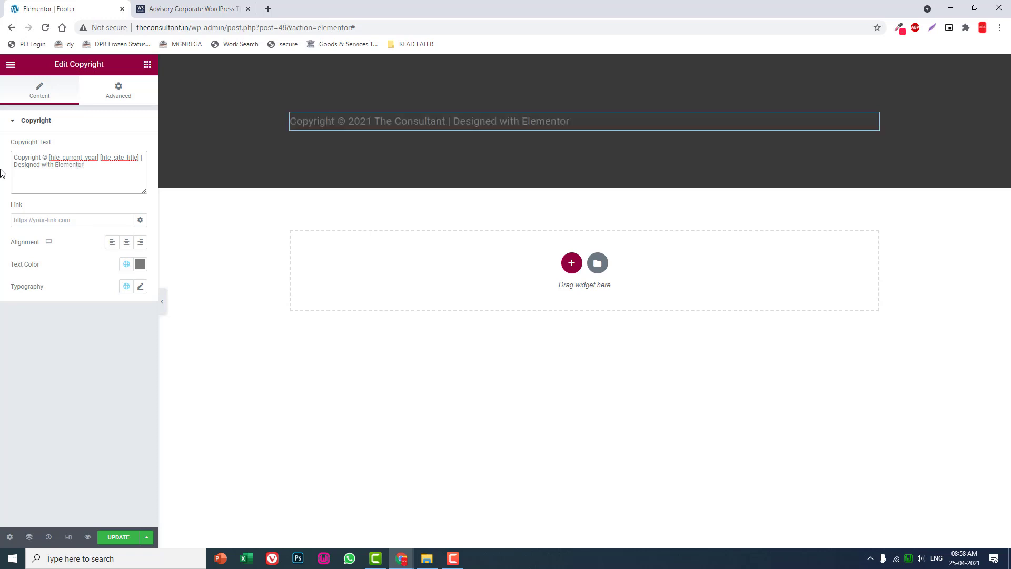
pyautogui.write(' pag')
pyautogui.press('BackSpace')
pyautogui.write('Page Buildwer')
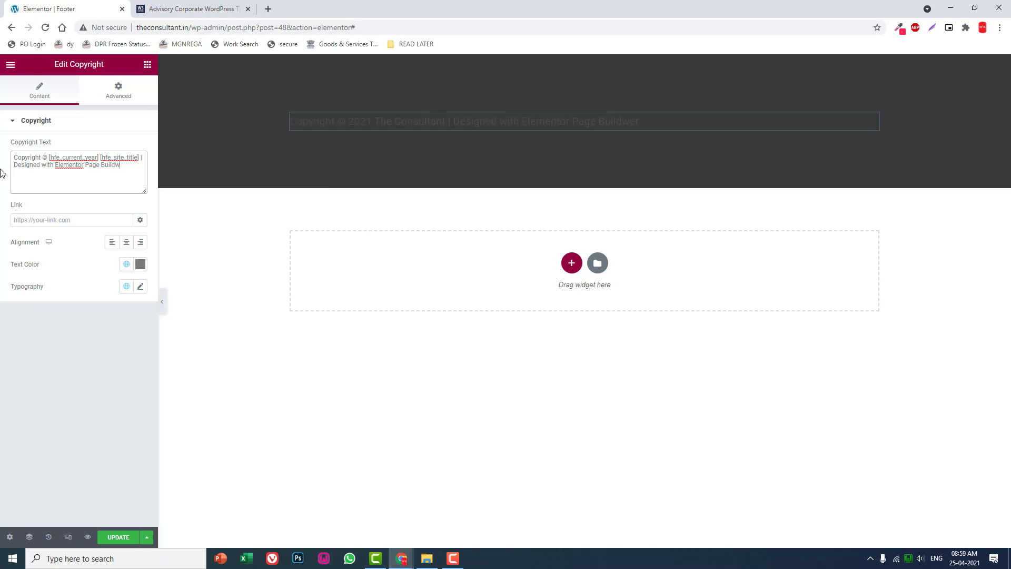
pyautogui.press('BackSpace')
pyautogui.write('er')
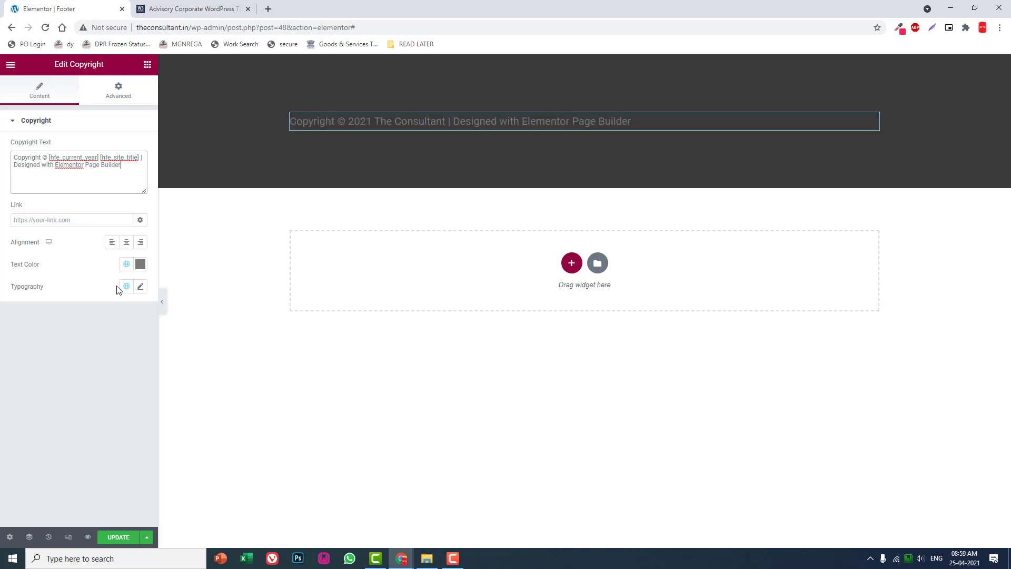
# Centre the copyright text and colour it white #FFFFFF
pyautogui.click(126, 242)
pyautogui.click(140, 264)
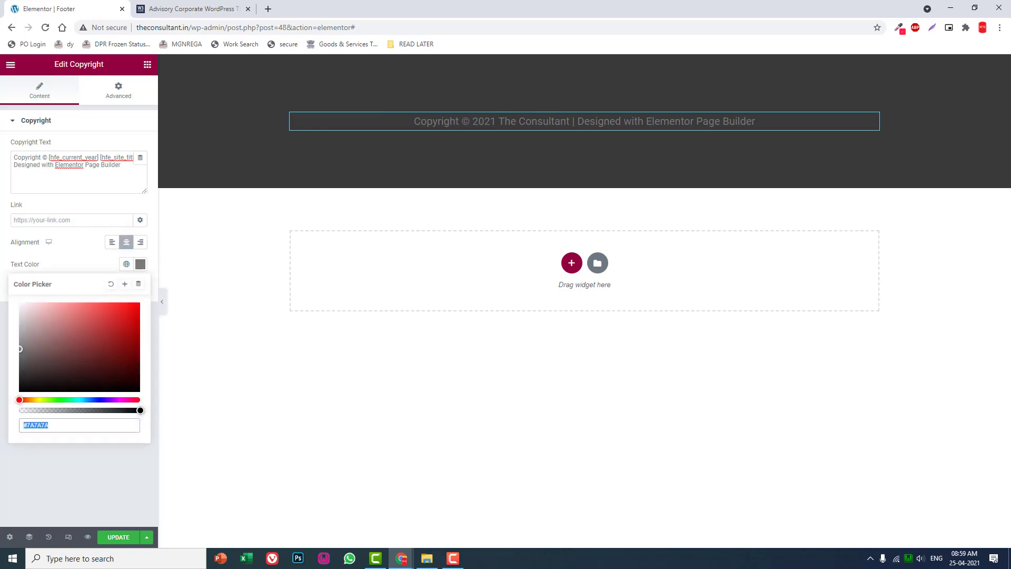
pyautogui.write('#FFFFFF')
pyautogui.click(81, 464)
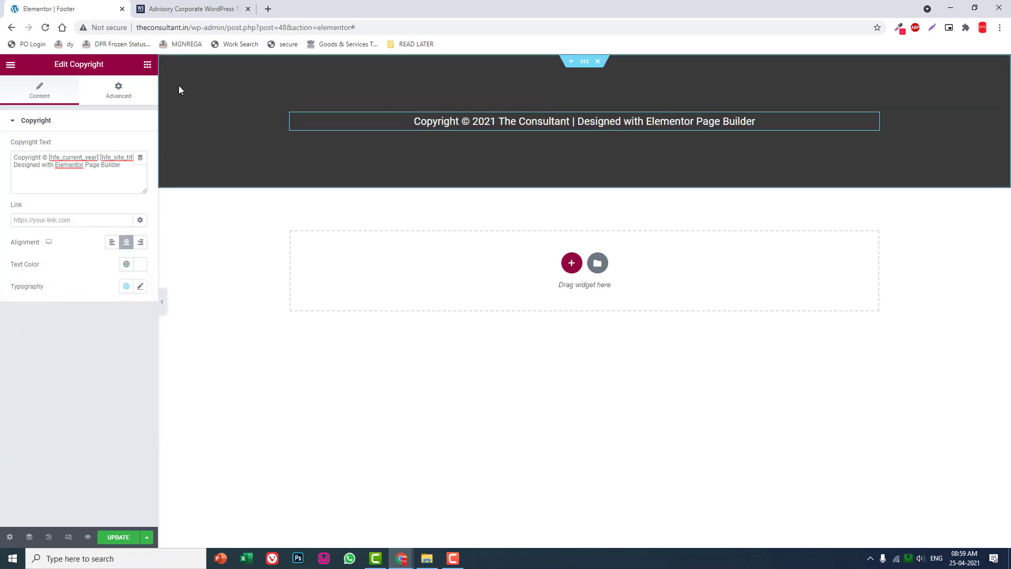
pyautogui.click(147, 65)
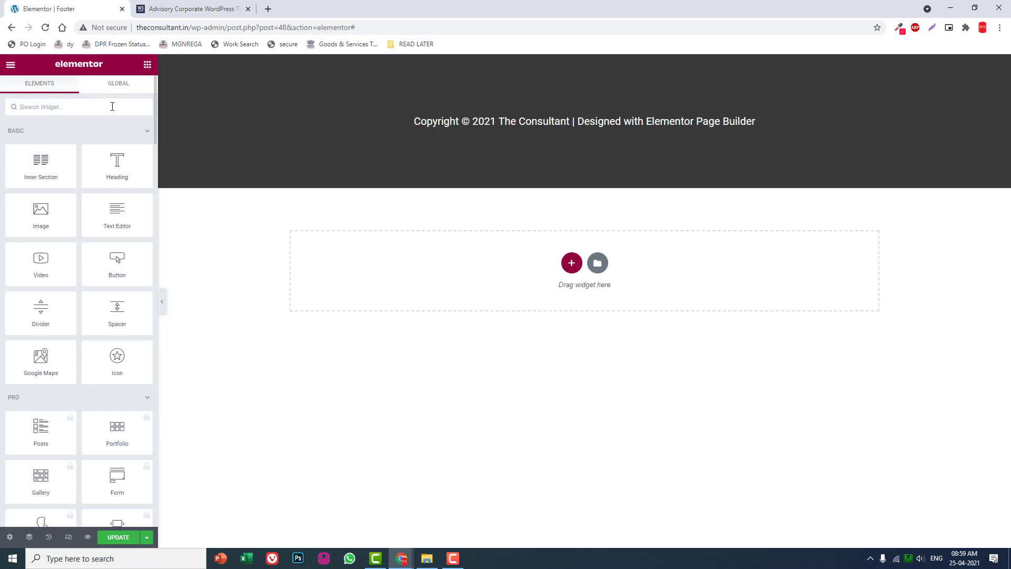
# Add Social Icons above the copyright line, including a new WhatsApp icon
pyautogui.write('soci')
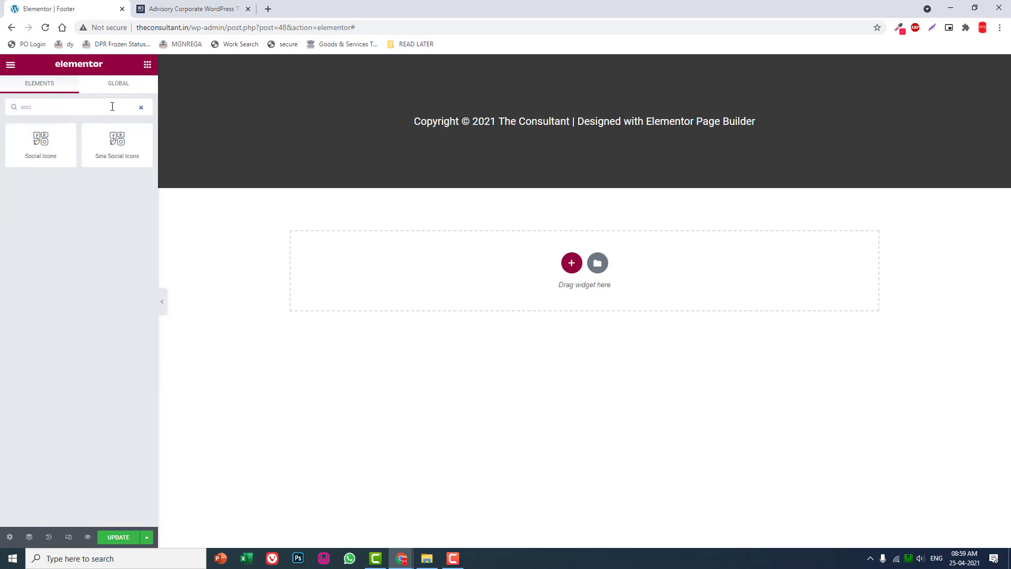
pyautogui.moveTo(41, 139); pyautogui.dragTo(233, 153)
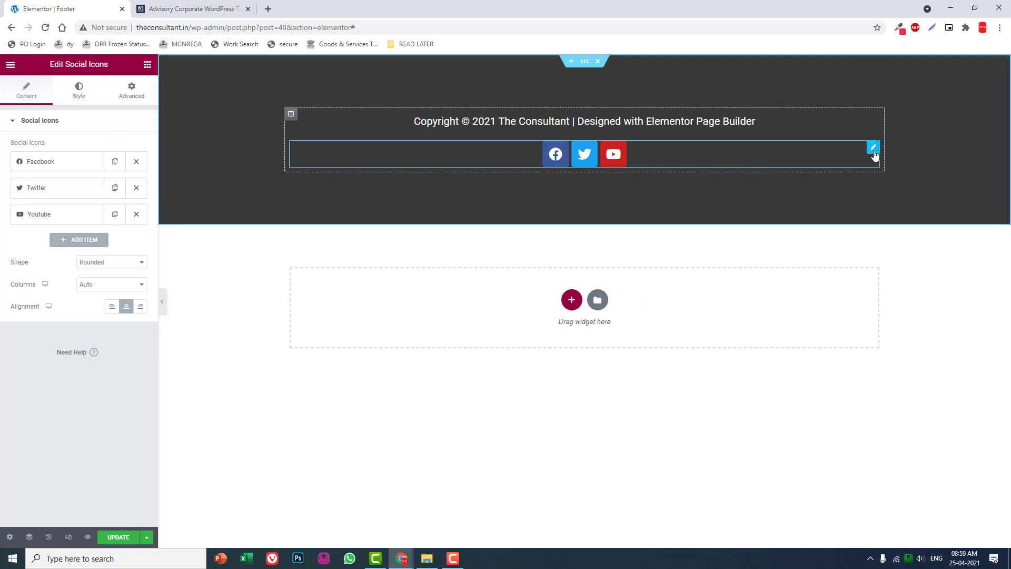
pyautogui.moveTo(873, 152); pyautogui.dragTo(741, 102)
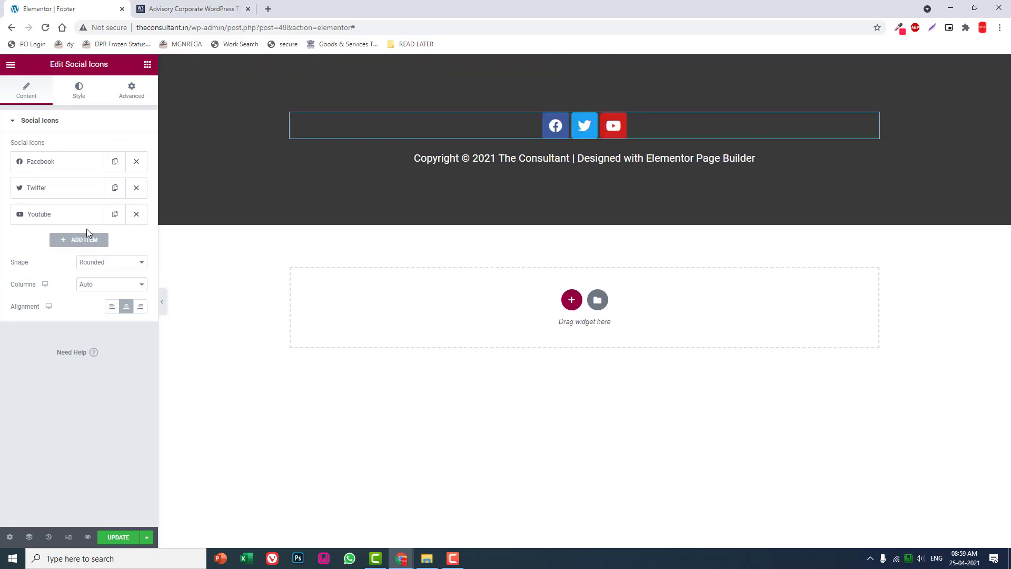
pyautogui.click(79, 240)
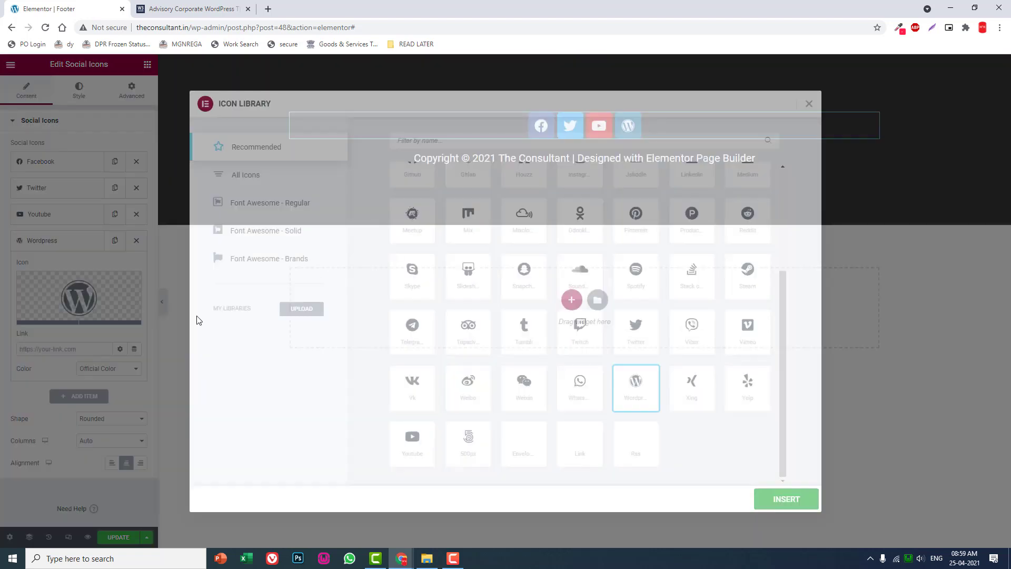
pyautogui.click(79, 298)
pyautogui.click(580, 390)
pyautogui.click(787, 499)
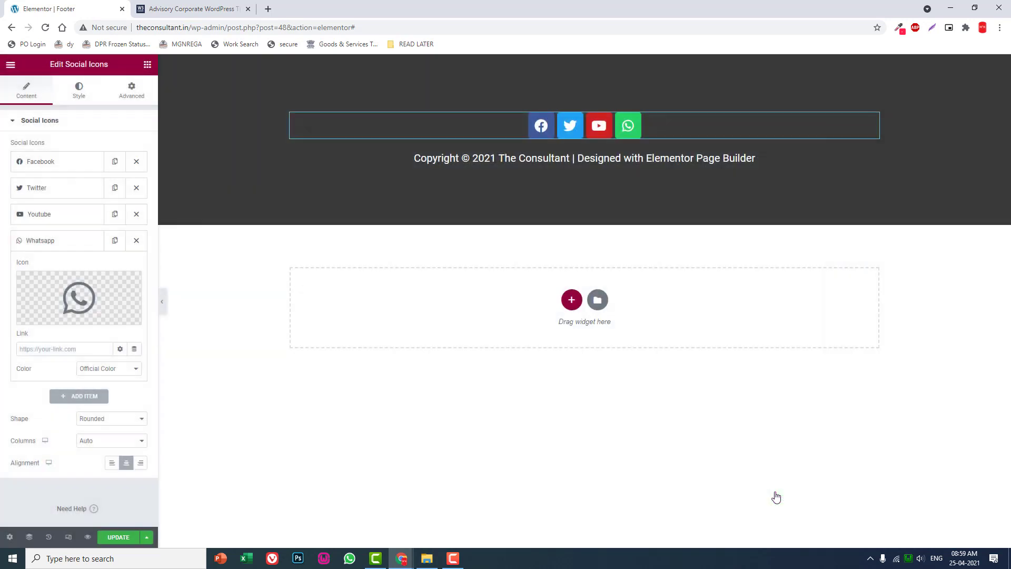
# Give the icons a transparent custom primary colour and a red #FF214F hover colour
pyautogui.click(80, 95)
pyautogui.click(116, 150)
pyautogui.click(108, 164)
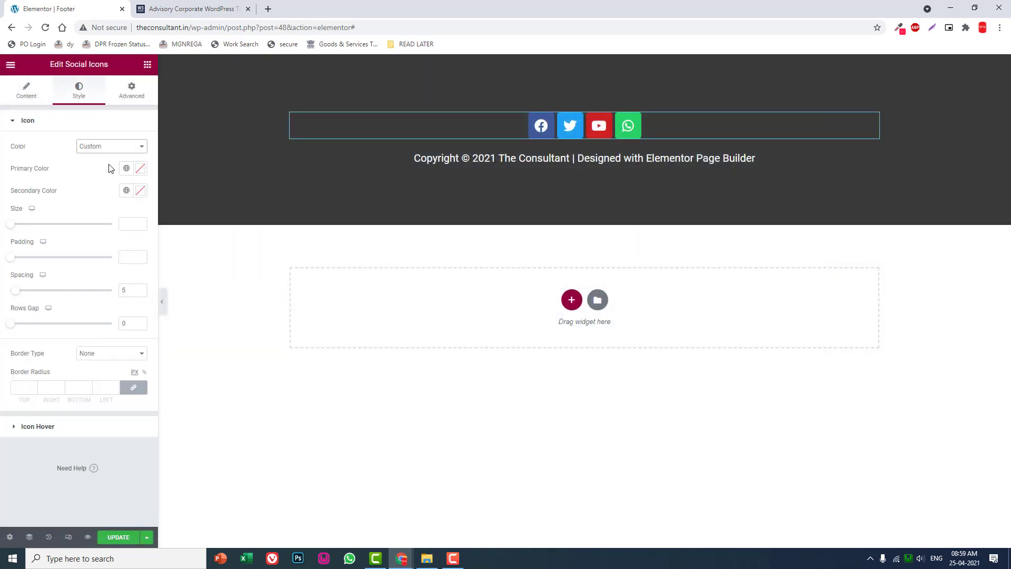
pyautogui.click(139, 168)
pyautogui.moveTo(140, 315); pyautogui.dragTo(2, 314)
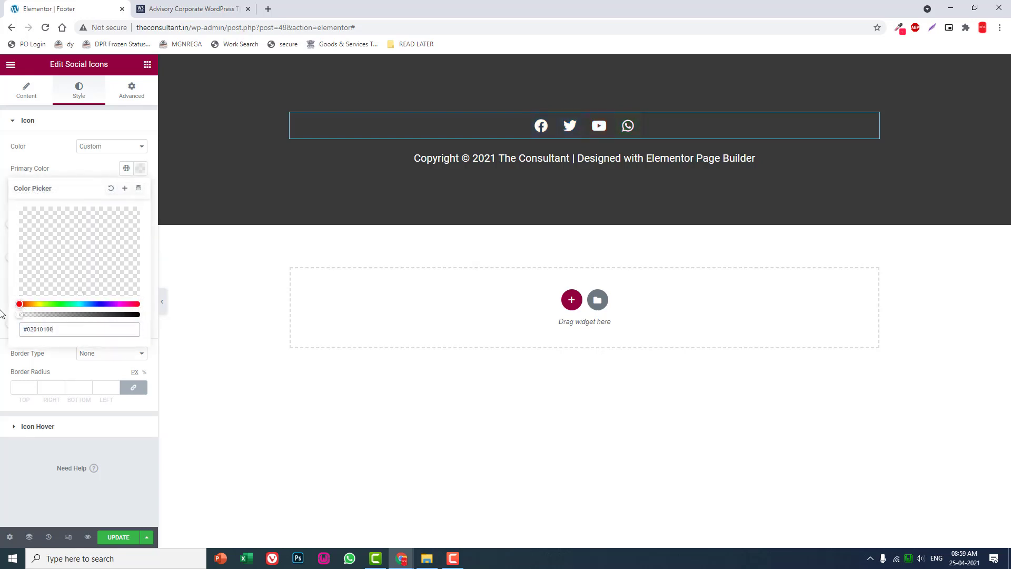
pyautogui.click(86, 169)
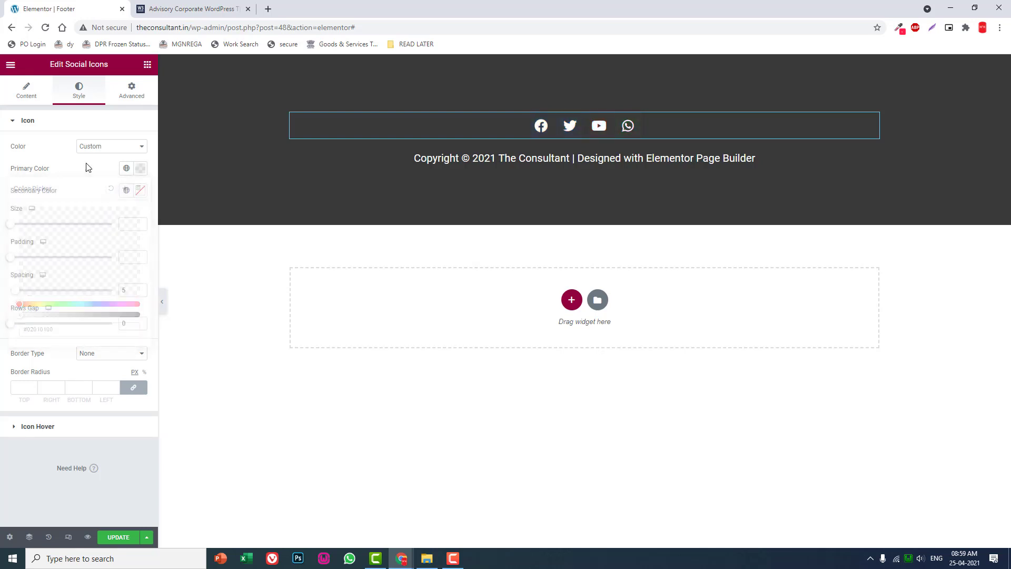
pyautogui.click(80, 426)
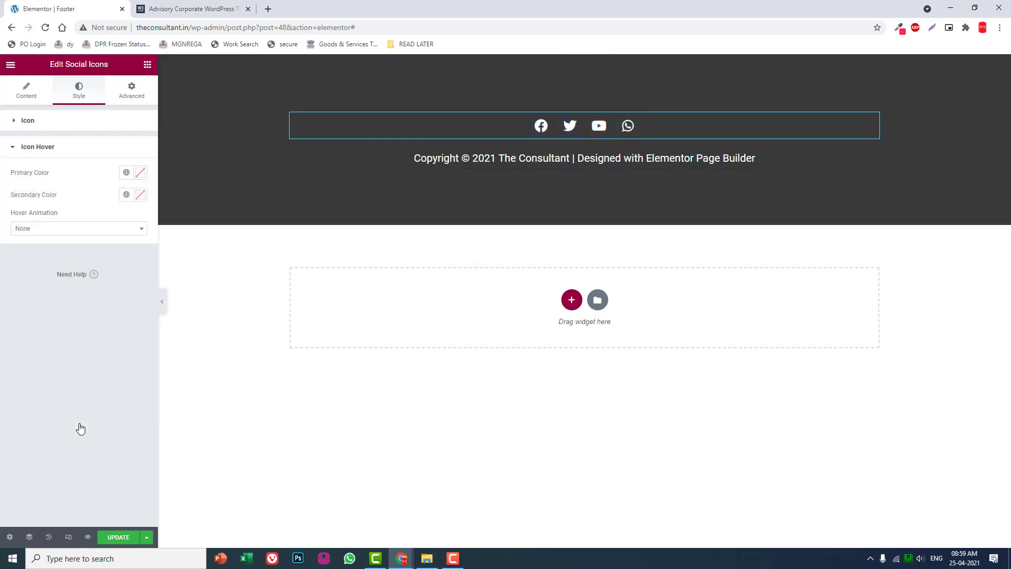
pyautogui.click(140, 175)
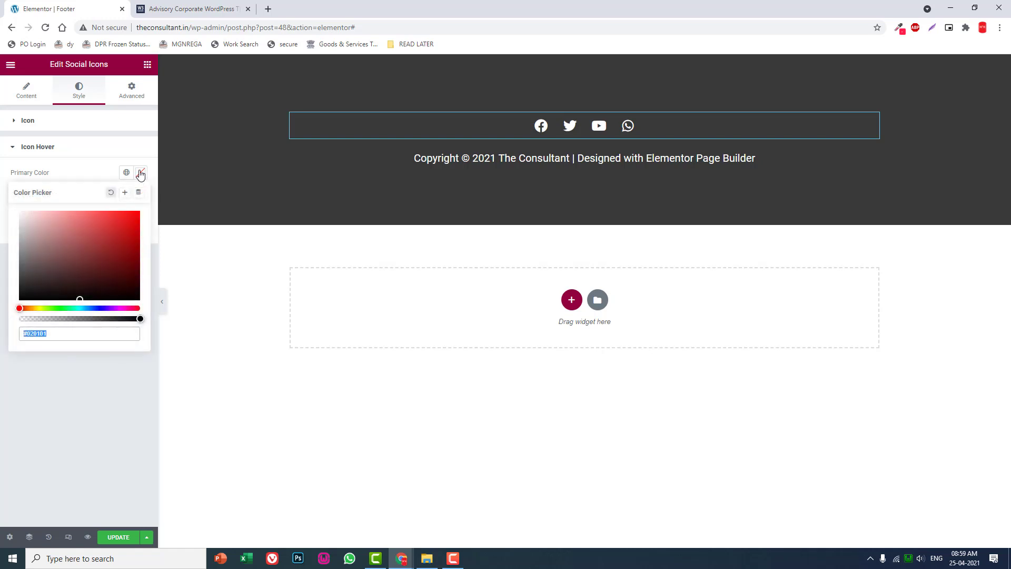
pyautogui.click(87, 395)
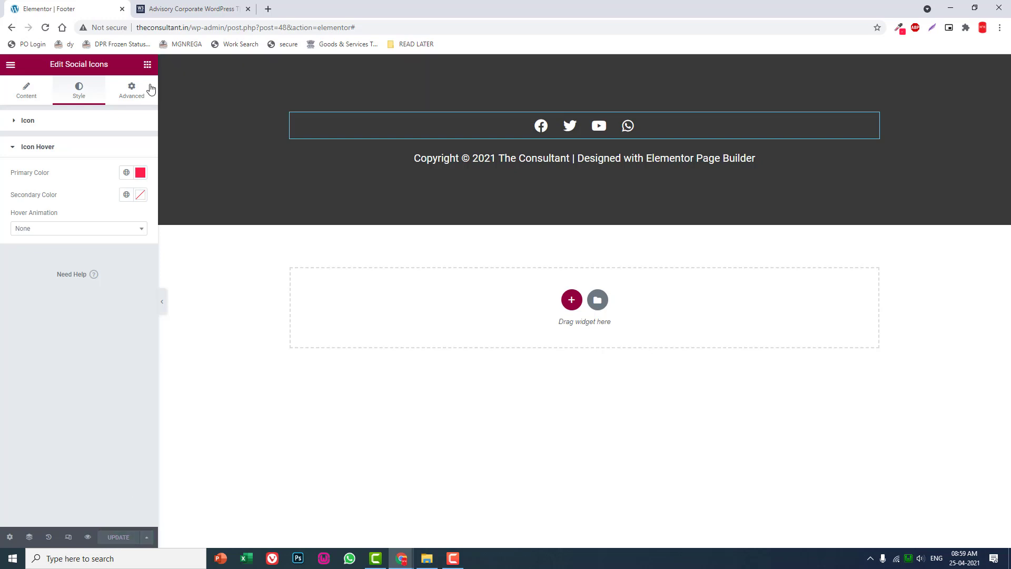
# Load the live homepage at theconsultant.in and scroll down through it
pyautogui.click(148, 66)
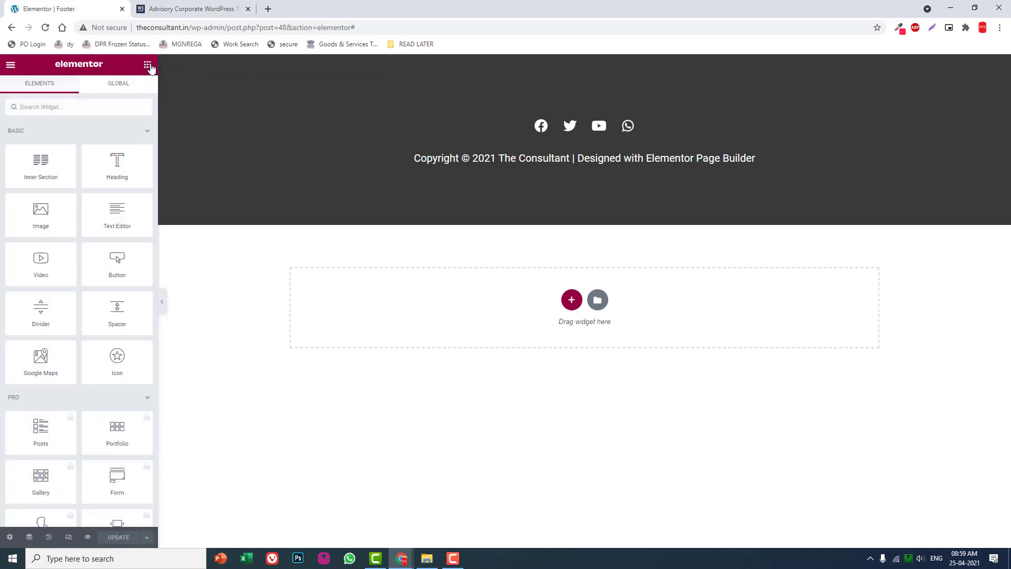
pyautogui.moveTo(192, 27); pyautogui.dragTo(624, 51)
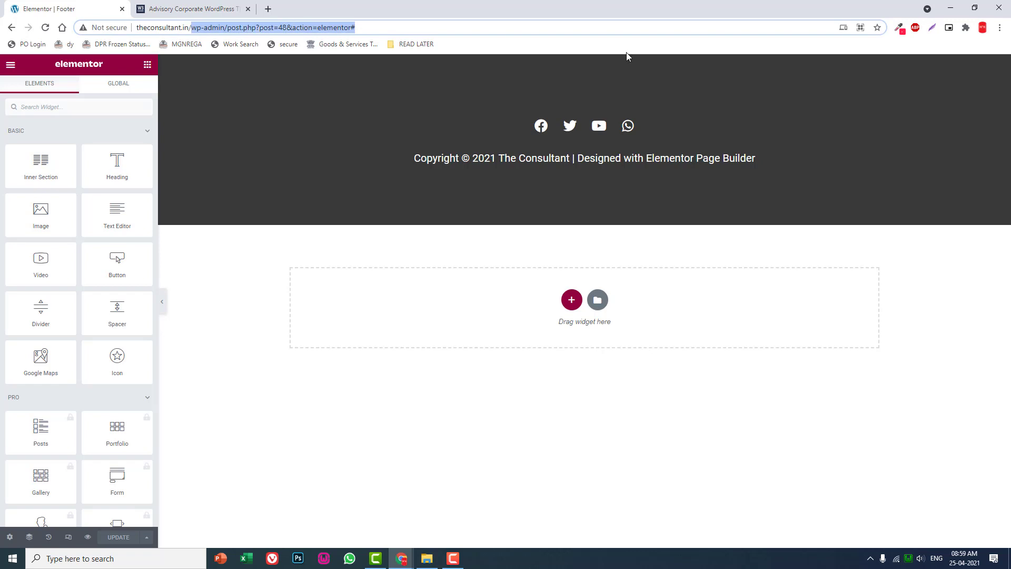
pyautogui.press('BackSpace')
pyautogui.press('Return')
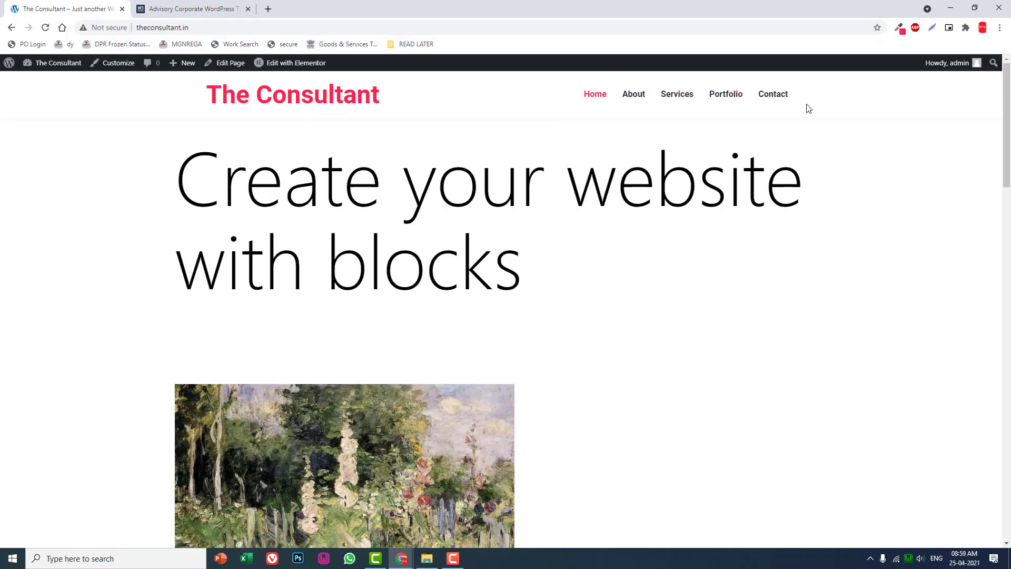
pyautogui.scroll(-20, 745, 114)
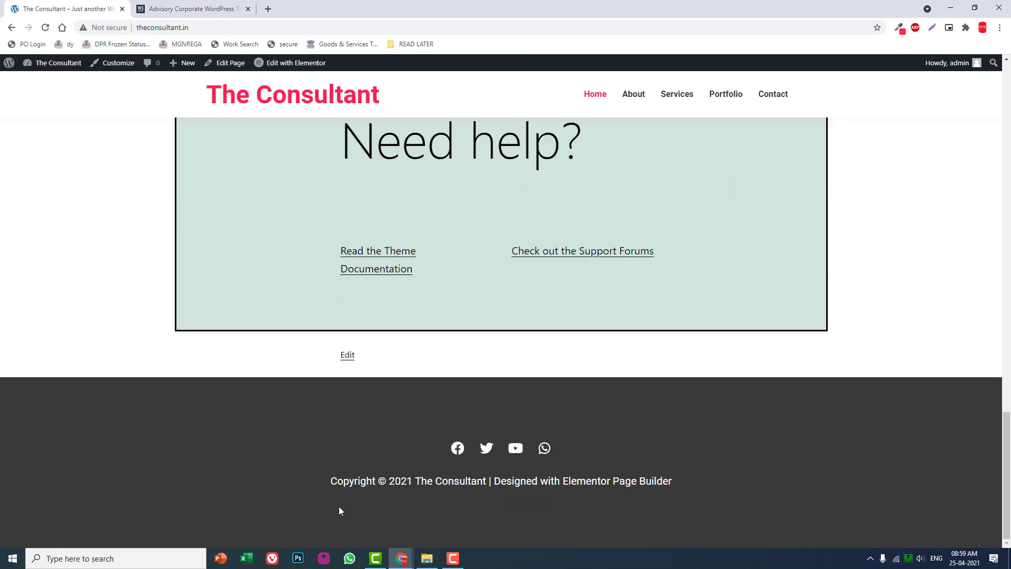
# Review the Advisory demo's top hero banner, then return to The Consultant site
pyautogui.scroll(20, 529, 340)
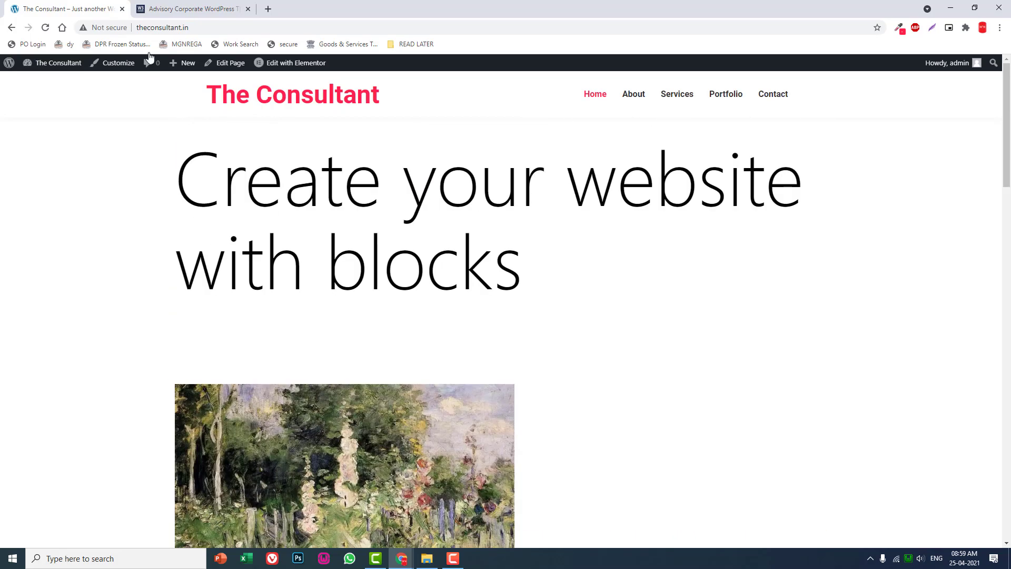
pyautogui.click(175, 7)
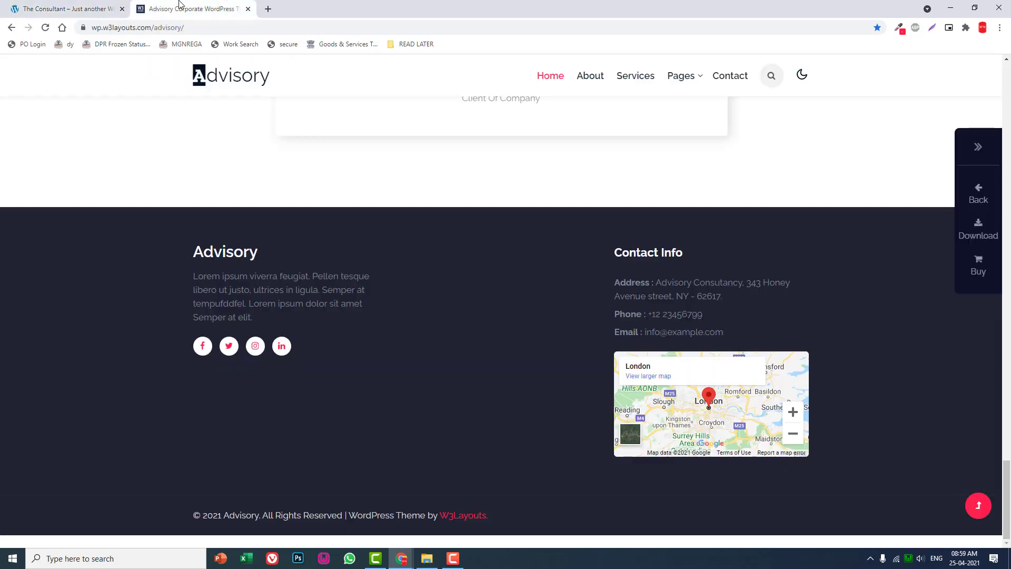
pyautogui.scroll(8, 158, 208)
pyautogui.scroll(20, 176, 188)
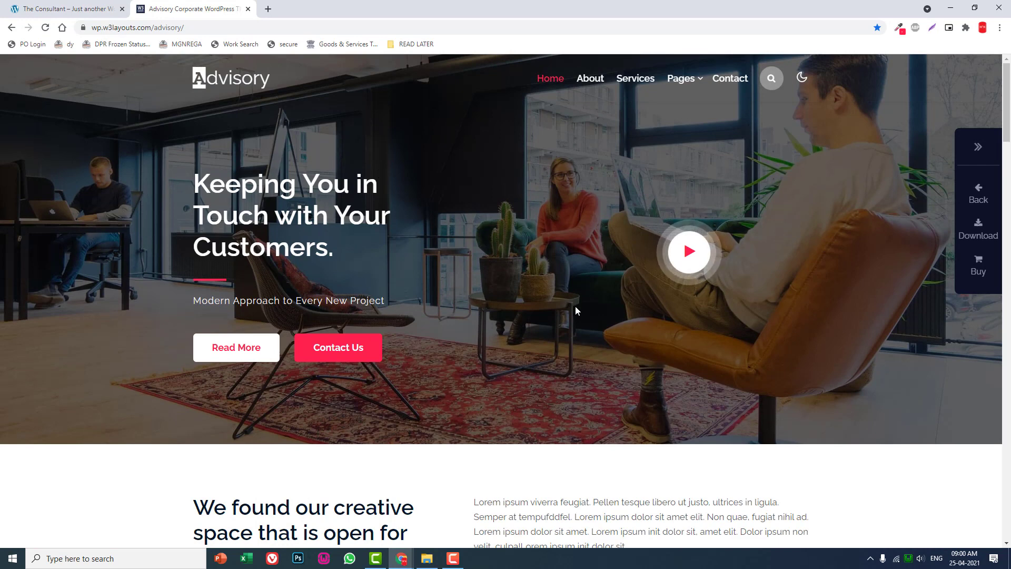
pyautogui.click(69, 5)
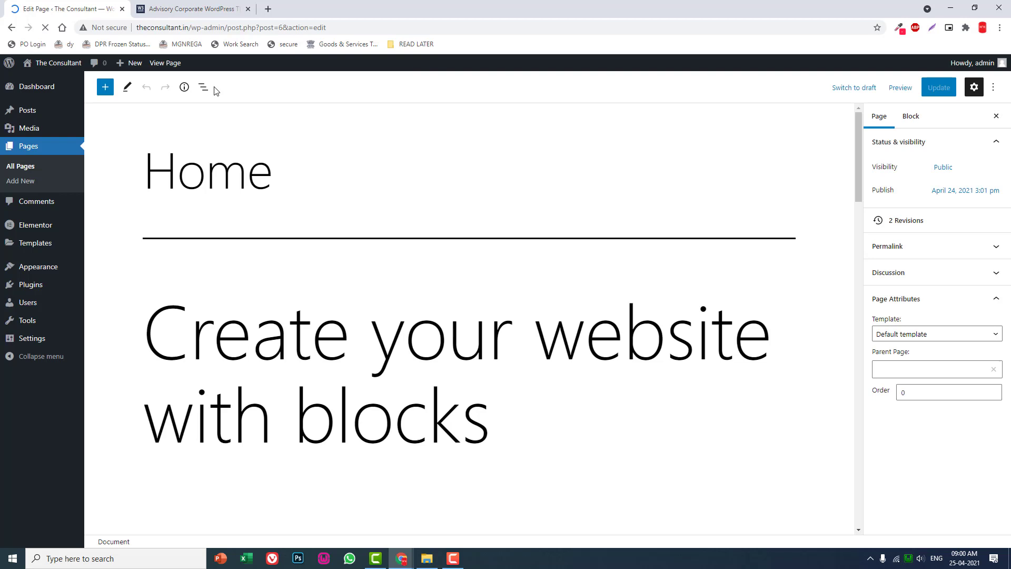
# Remove the 'Create your website with blocks' heading block
pyautogui.scroll(-3, 601, 295)
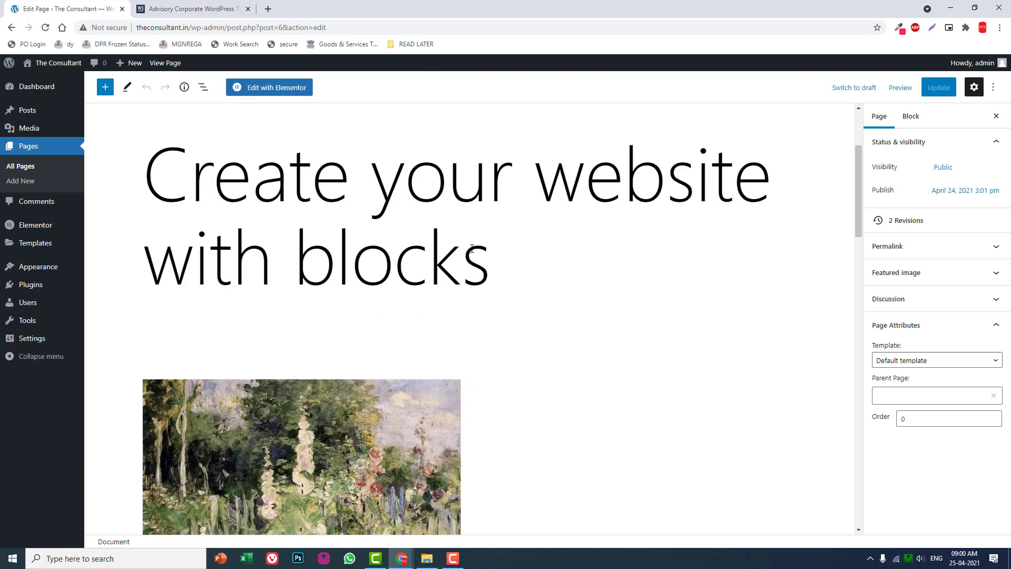
pyautogui.scroll(3, 473, 258)
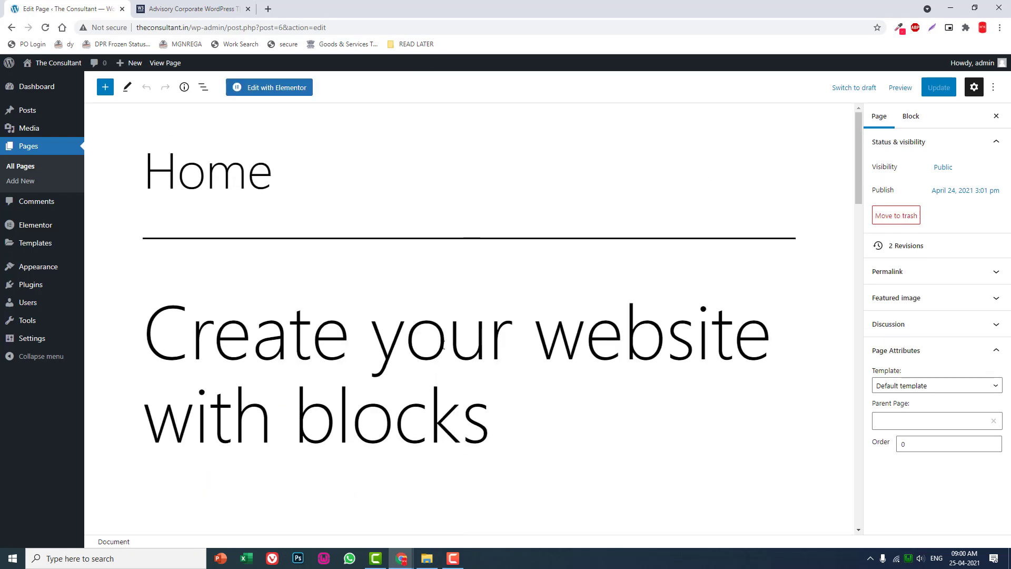
pyautogui.click(443, 345)
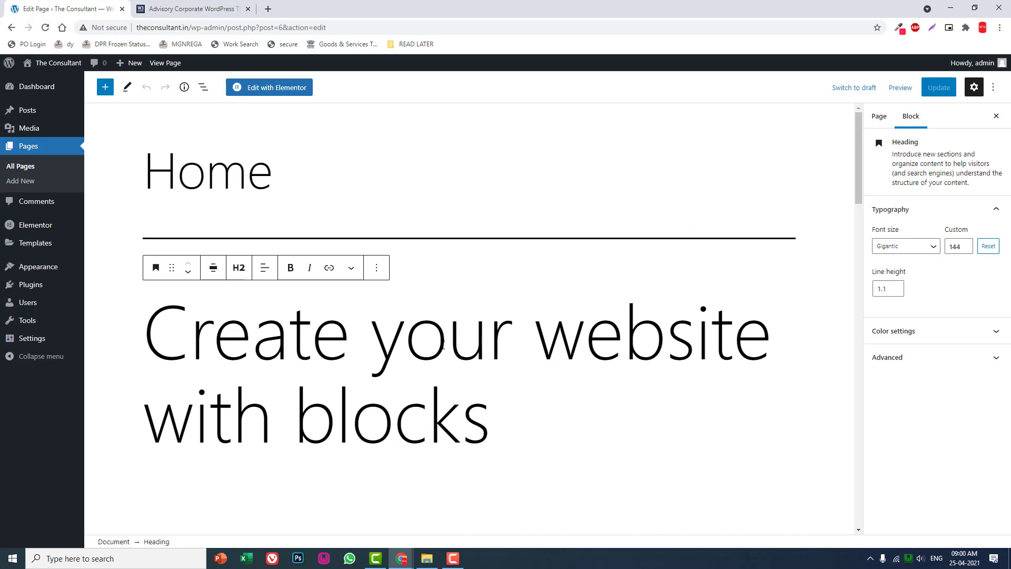
pyautogui.click(381, 274)
pyautogui.click(409, 503)
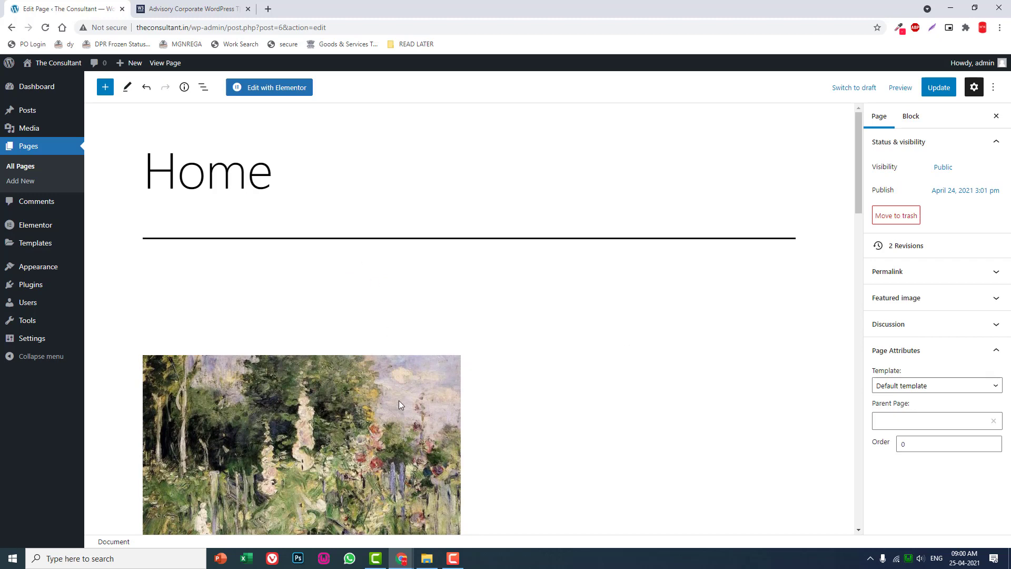
# Remove the garden painting cover, the right portrait image and a spacer block
pyautogui.scroll(-4, 411, 327)
pyautogui.click(411, 327)
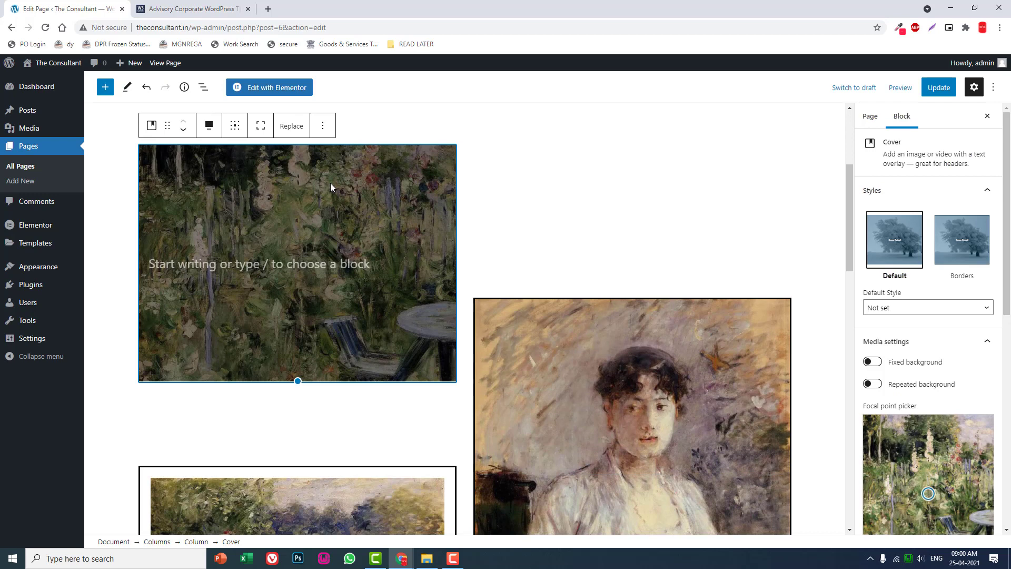
pyautogui.click(323, 125)
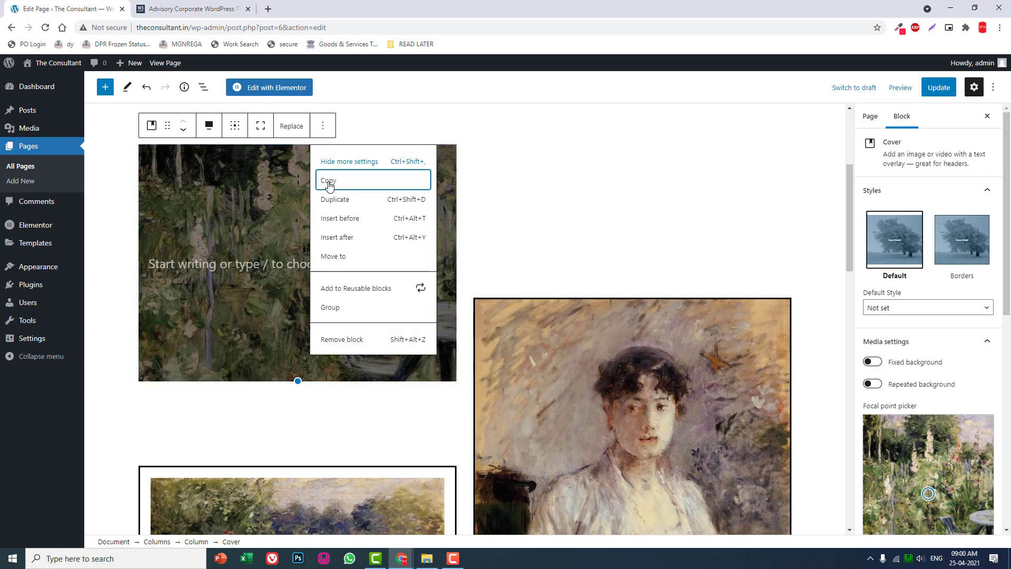
pyautogui.click(361, 340)
pyautogui.click(612, 273)
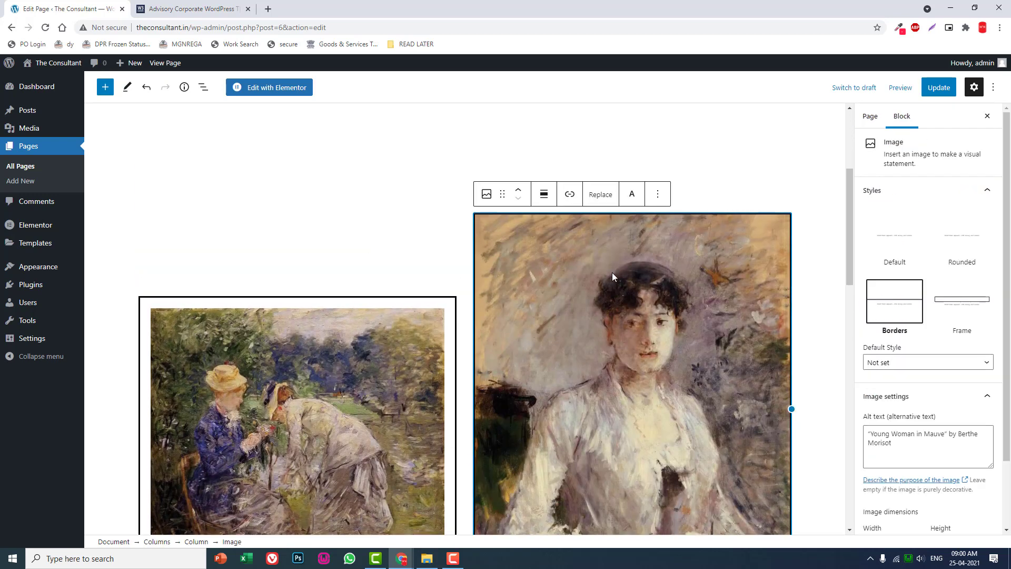
pyautogui.click(684, 194)
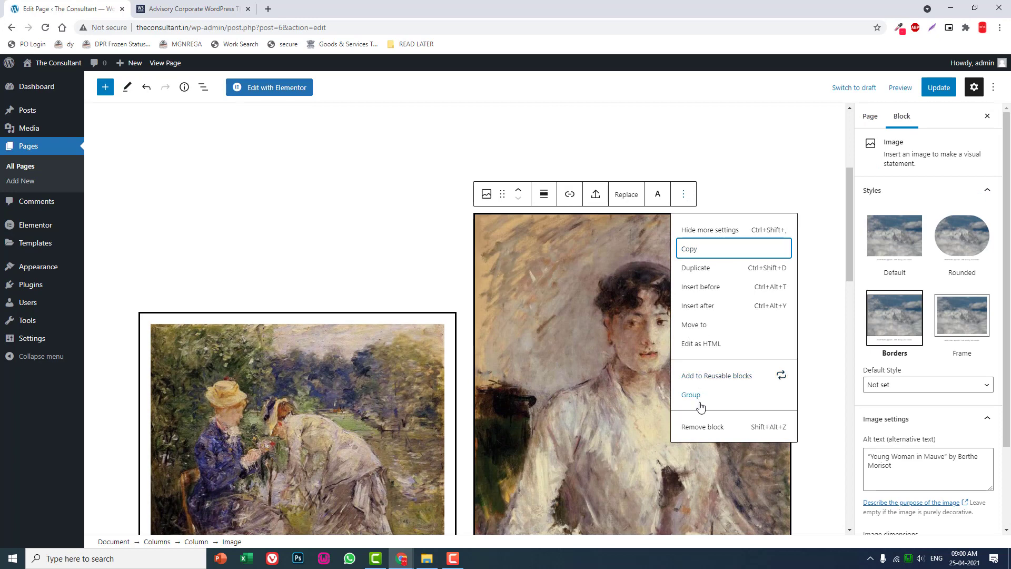
pyautogui.click(700, 431)
pyautogui.click(548, 242)
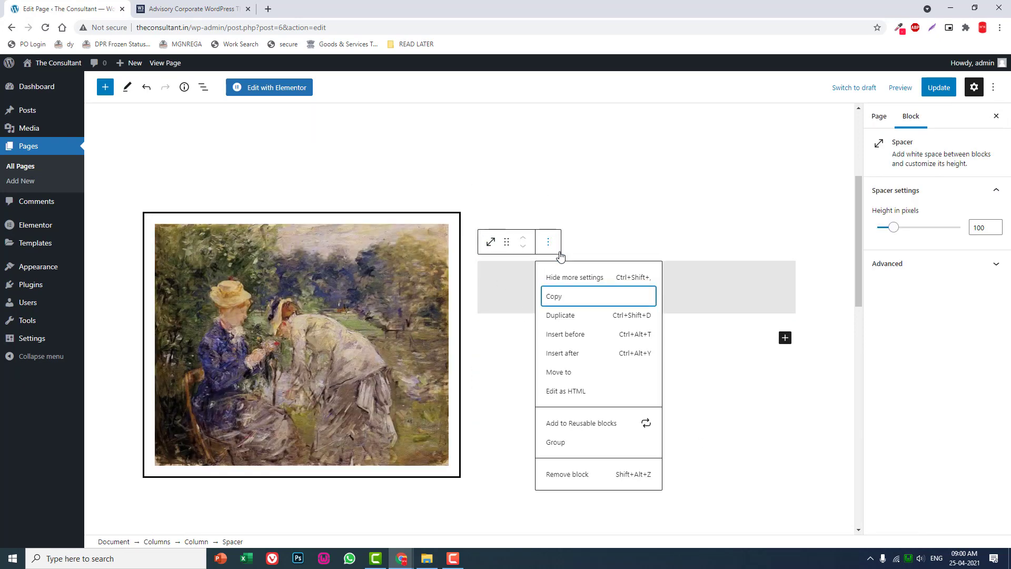
pyautogui.click(585, 476)
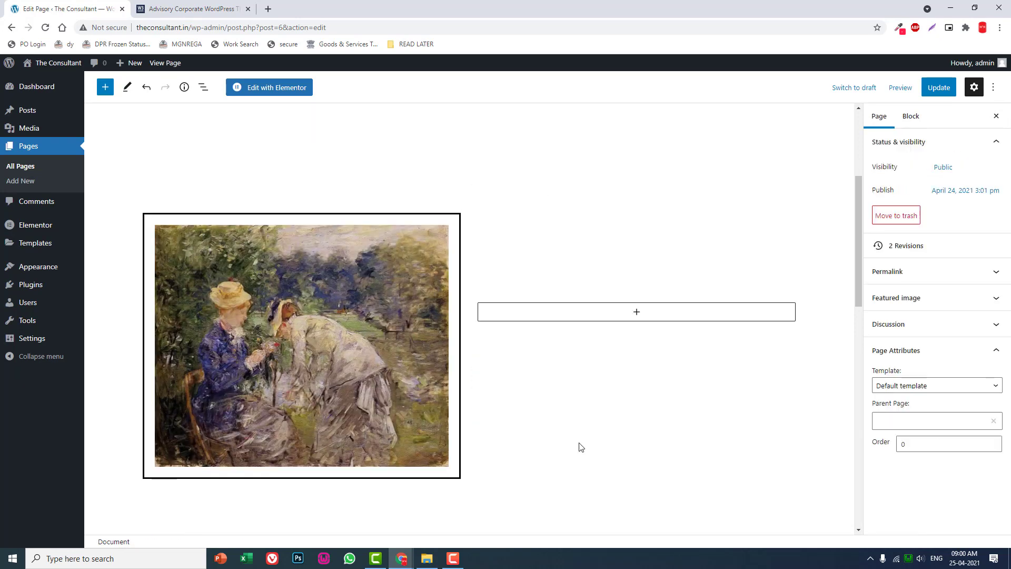
# Remove the remaining painting and the last spacer, leaving the columns empty
pyautogui.click(411, 232)
pyautogui.click(323, 196)
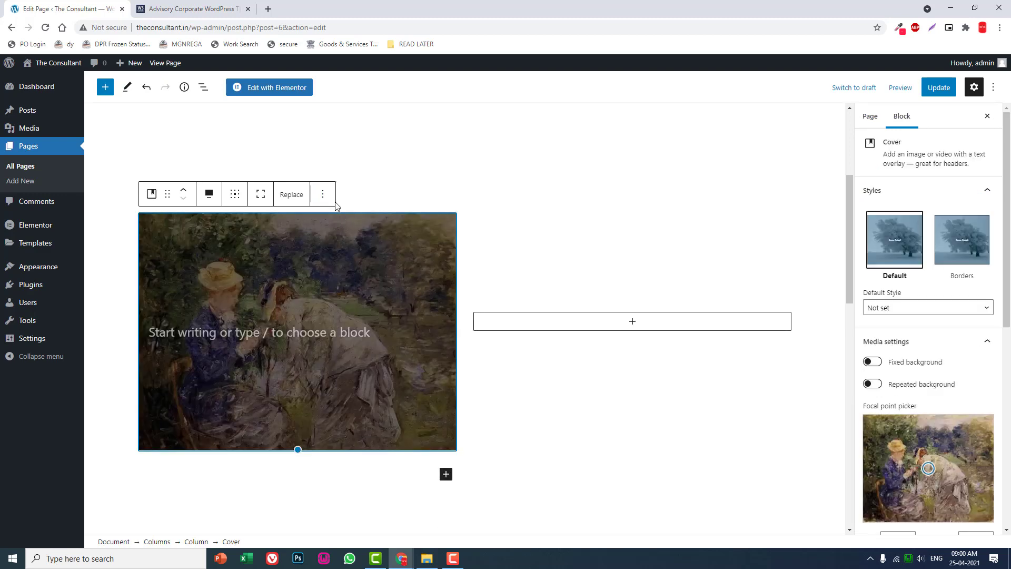
pyautogui.click(323, 196)
pyautogui.click(371, 419)
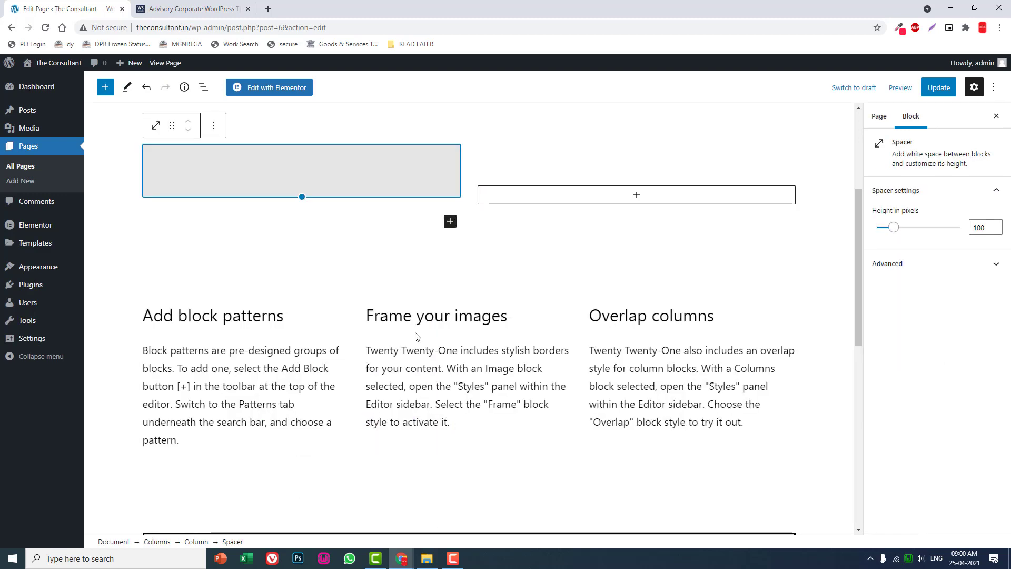
pyautogui.click(213, 126)
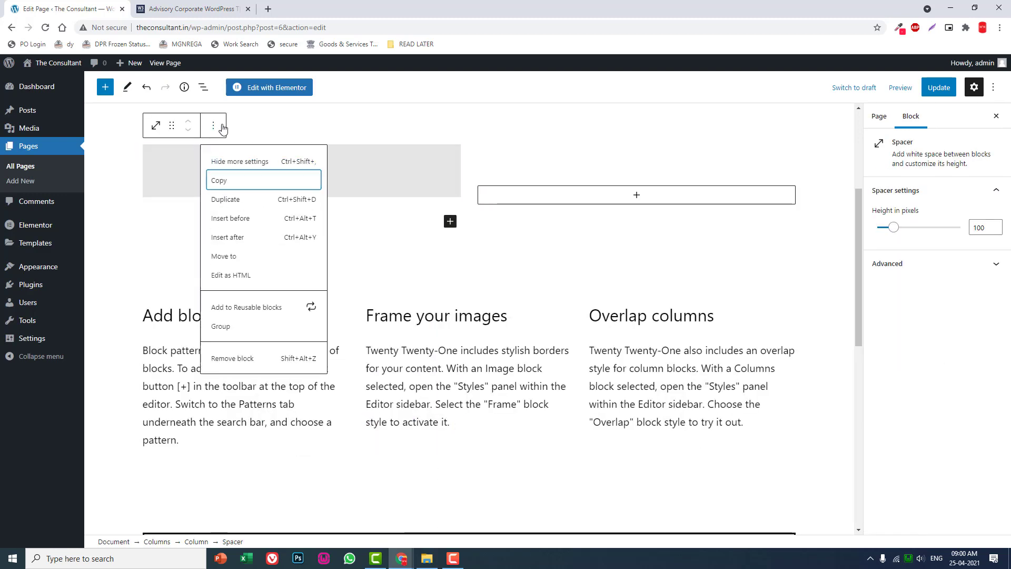
pyautogui.click(233, 359)
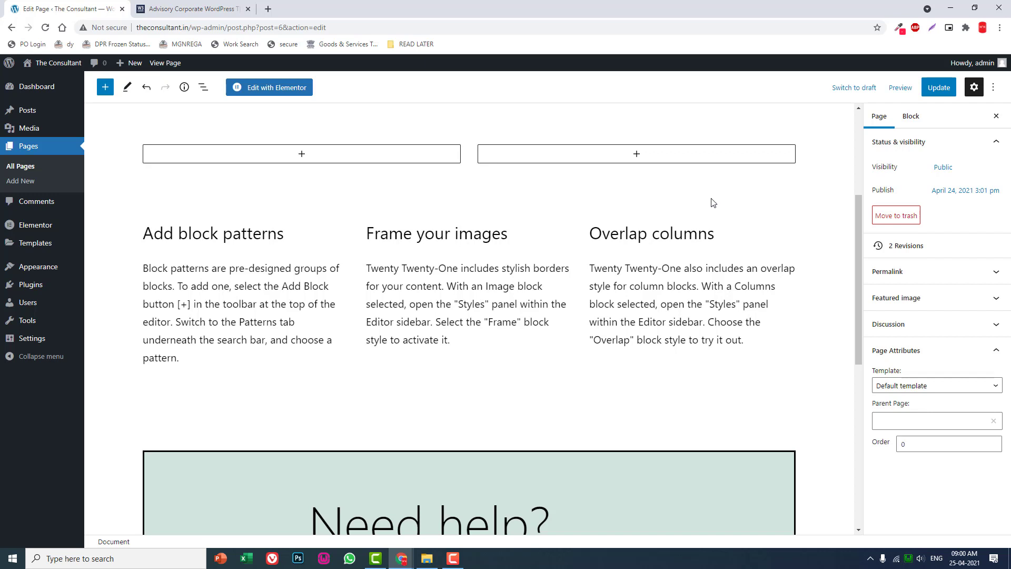
pyautogui.click(993, 87)
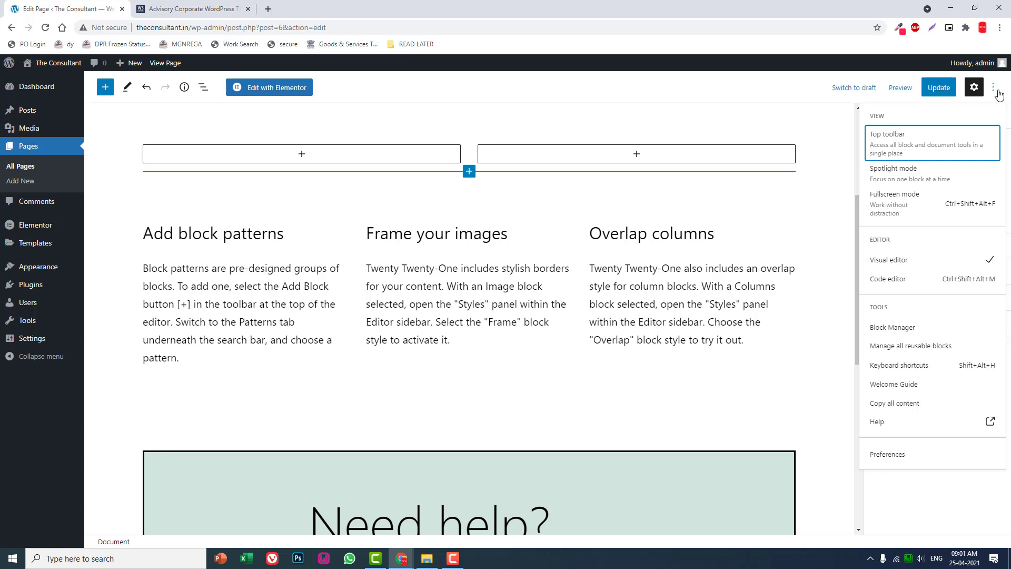
# Clear all of Home's content in the code editor and update the page
pyautogui.click(904, 286)
pyautogui.click(308, 216)
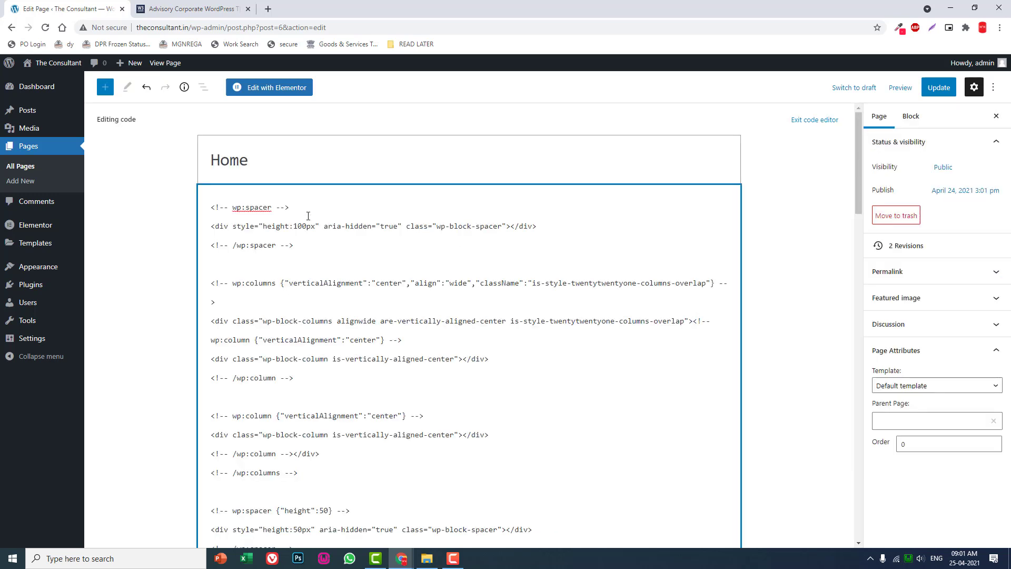
pyautogui.hotkey('ctrl', 'a')
pyautogui.press('Delete')
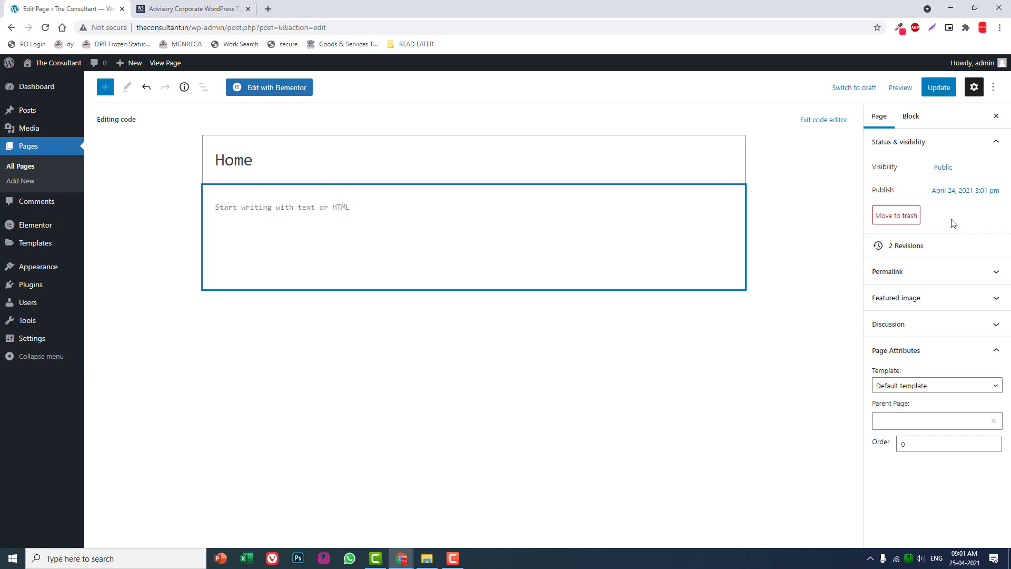
pyautogui.click(993, 88)
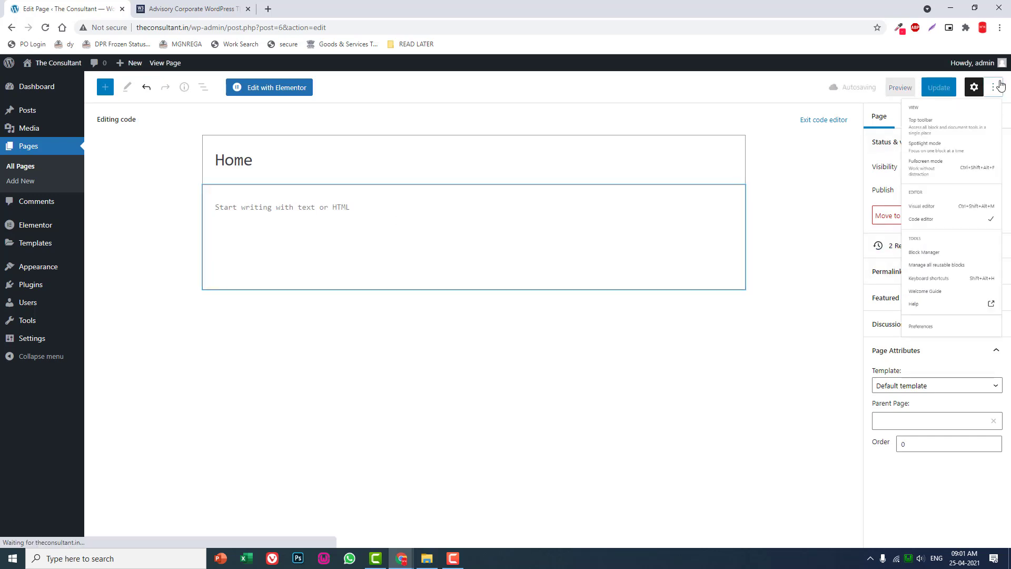
pyautogui.click(921, 260)
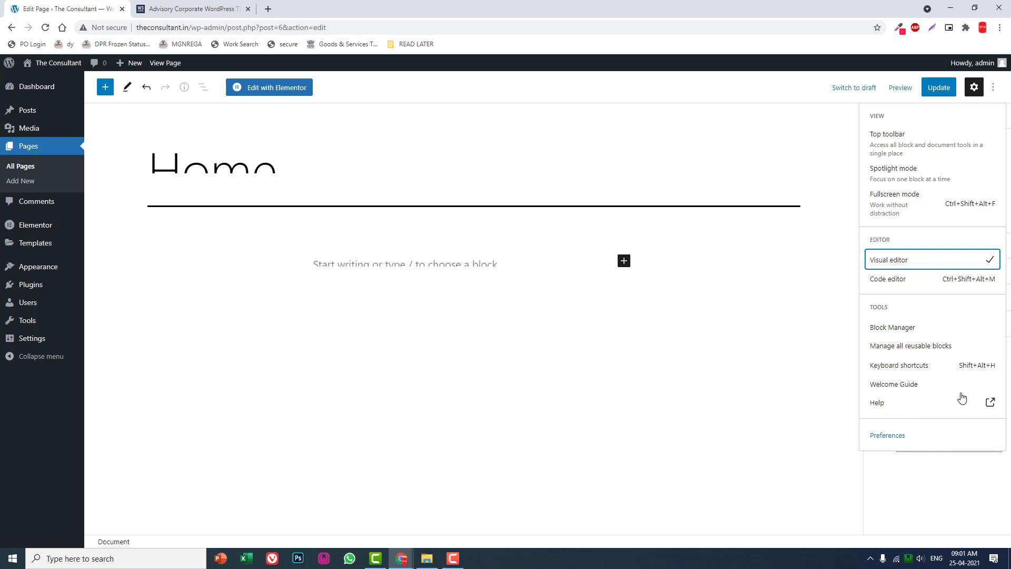
pyautogui.click(946, 90)
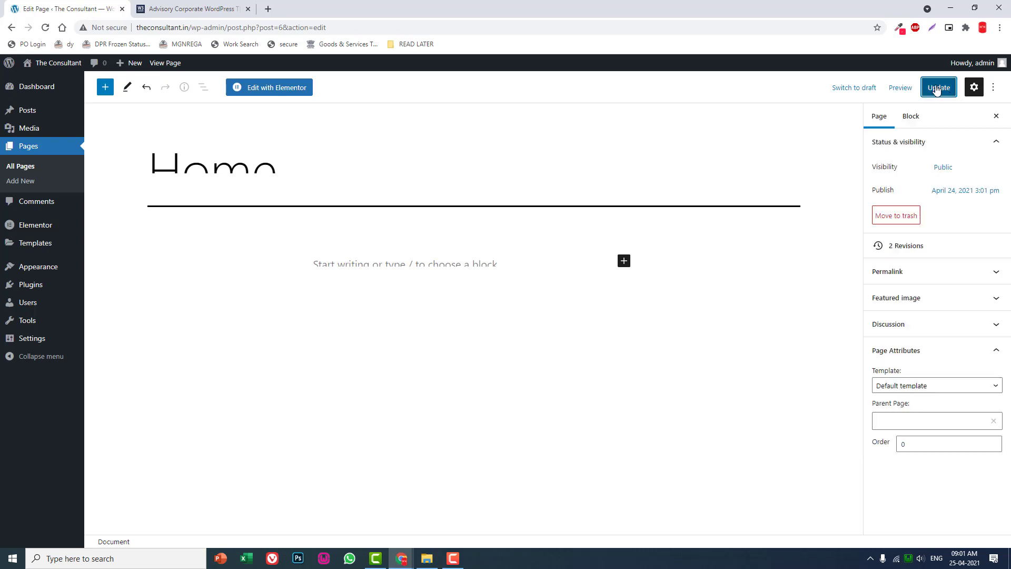
# Set the page template to Elementor Full Width, update, and open Home in Elementor
pyautogui.click(916, 387)
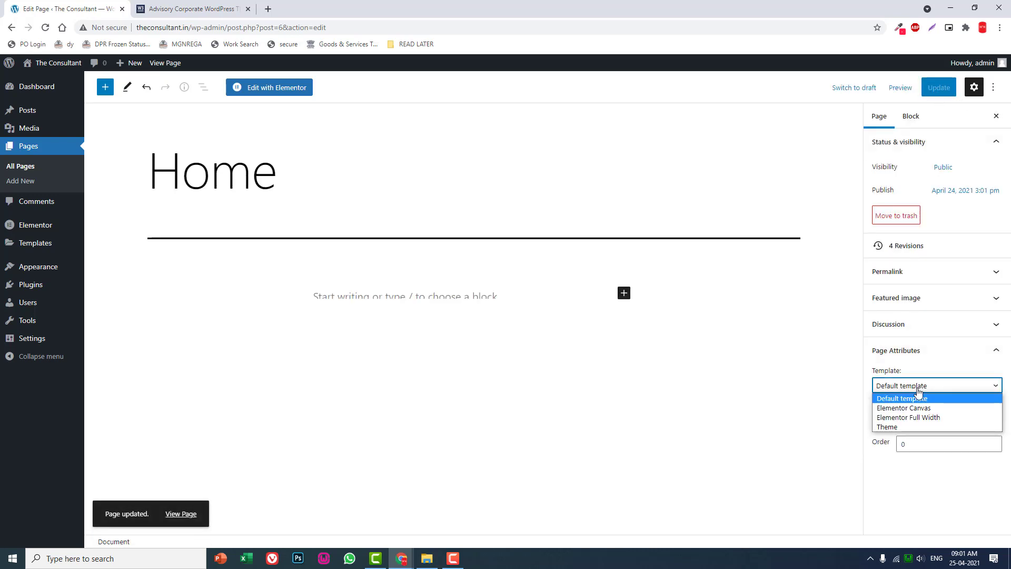
pyautogui.click(925, 419)
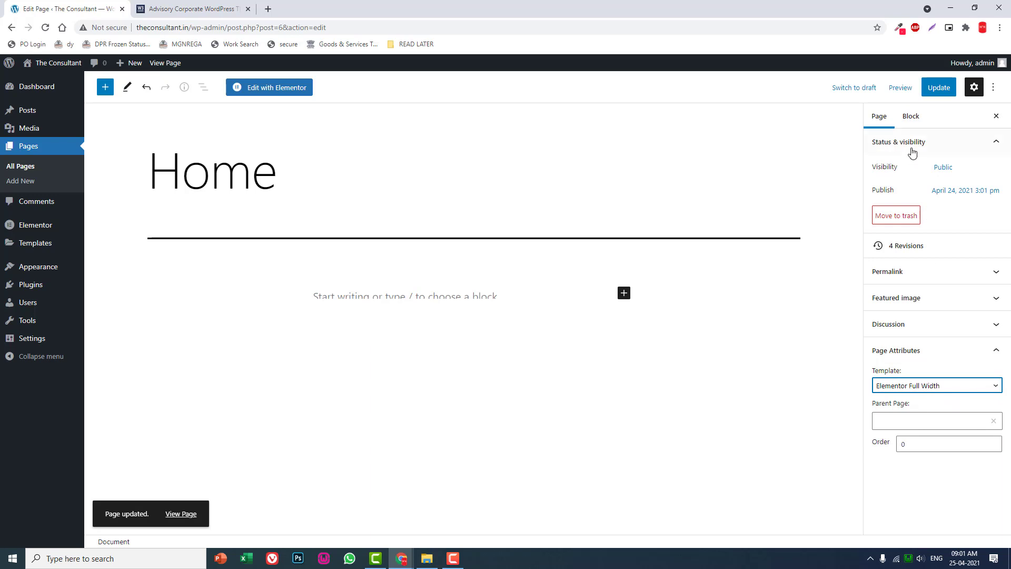
pyautogui.click(940, 87)
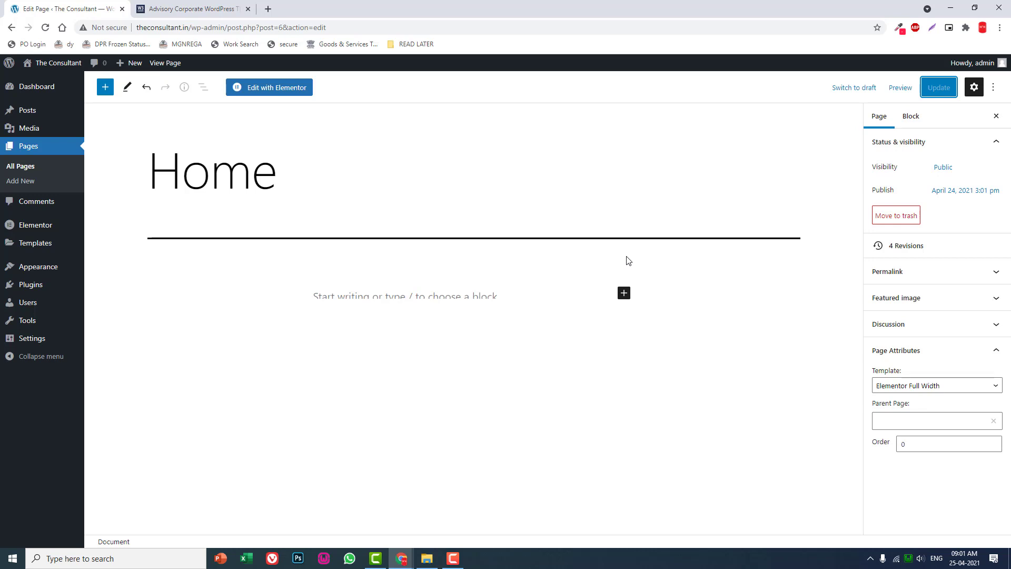
pyautogui.click(300, 88)
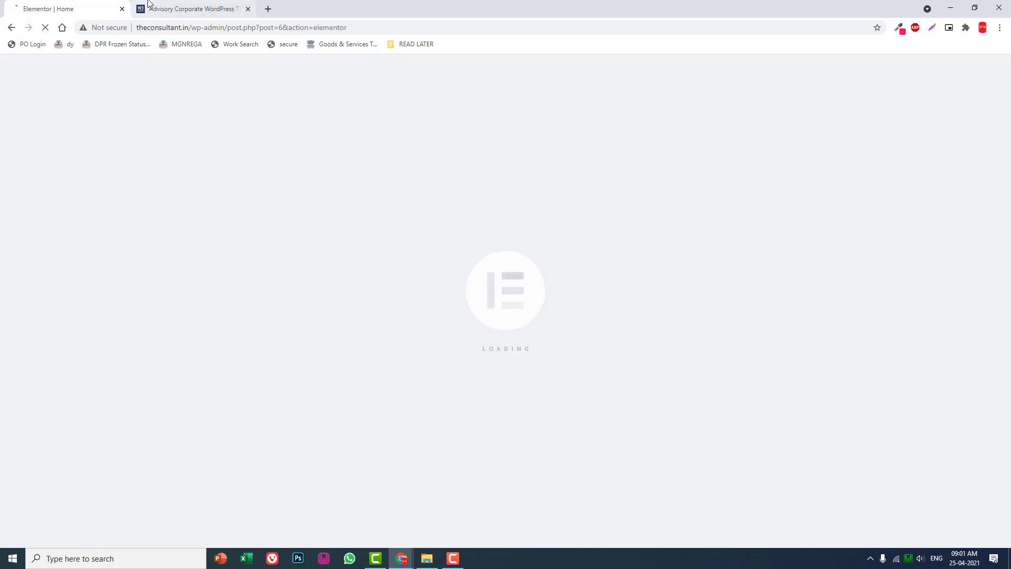
# Add a two-column section with its columns vertically aligned to Middle
pyautogui.click(193, 9)
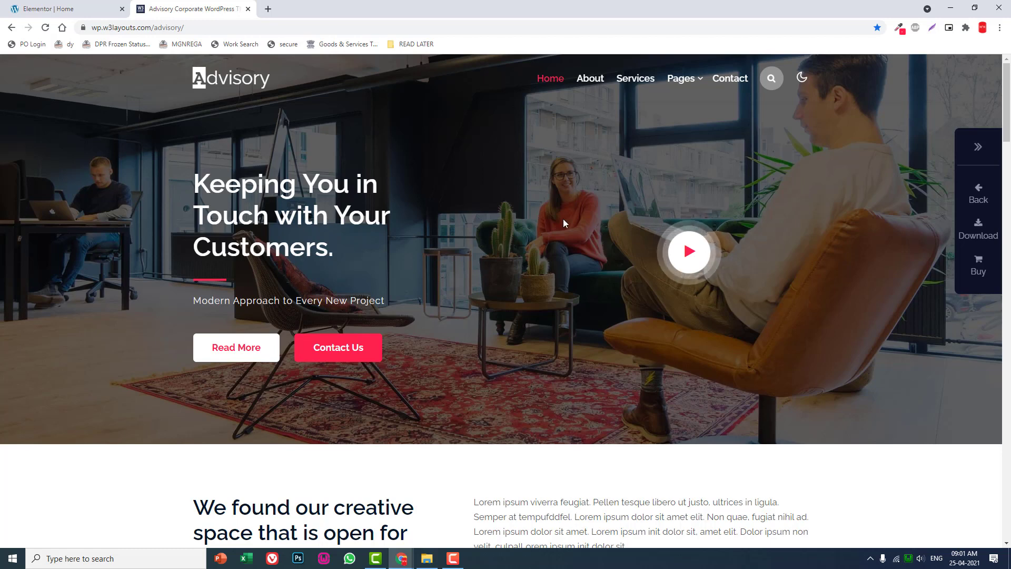
pyautogui.click(63, 6)
pyautogui.click(572, 189)
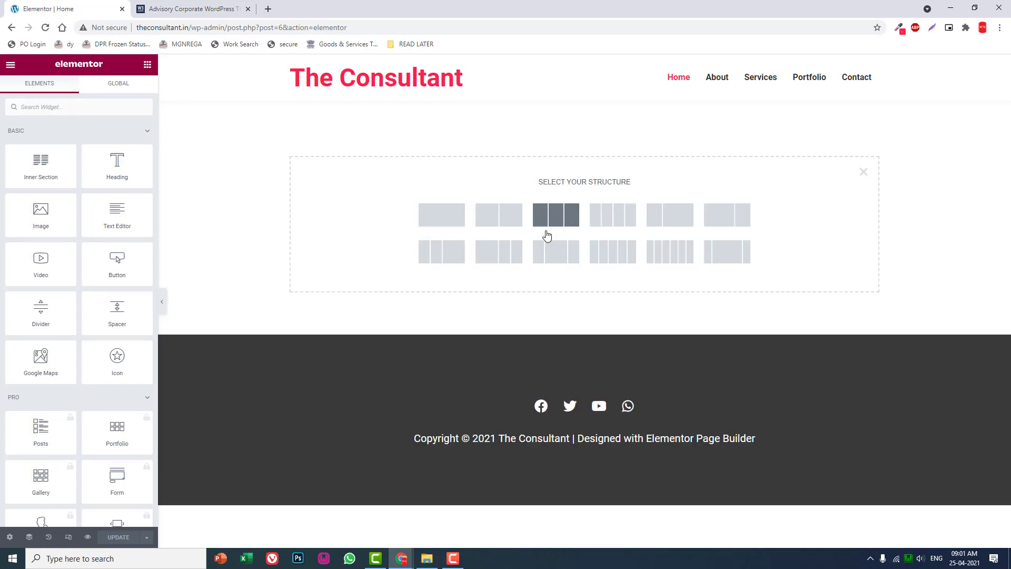
pyautogui.click(506, 225)
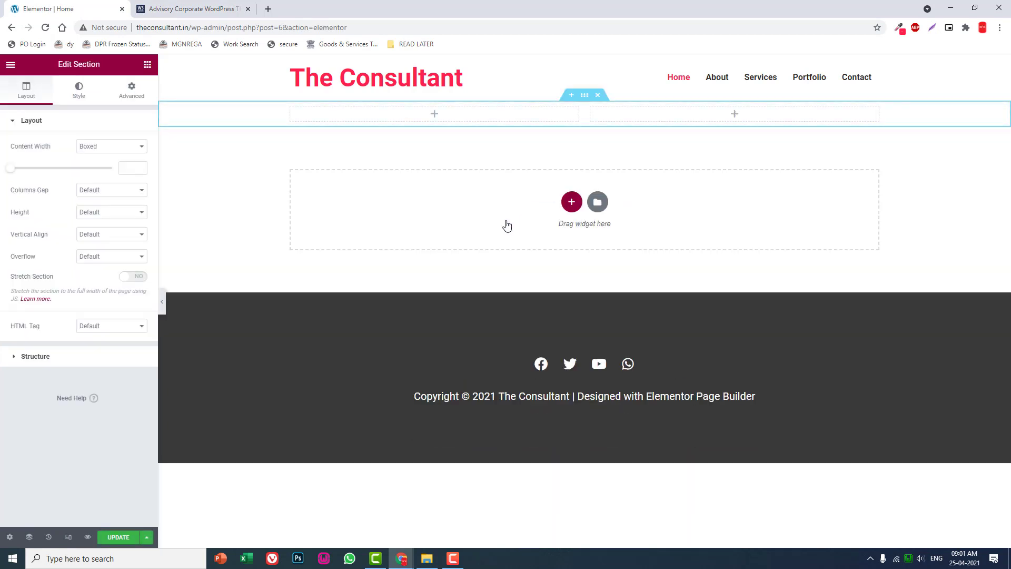
pyautogui.click(114, 235)
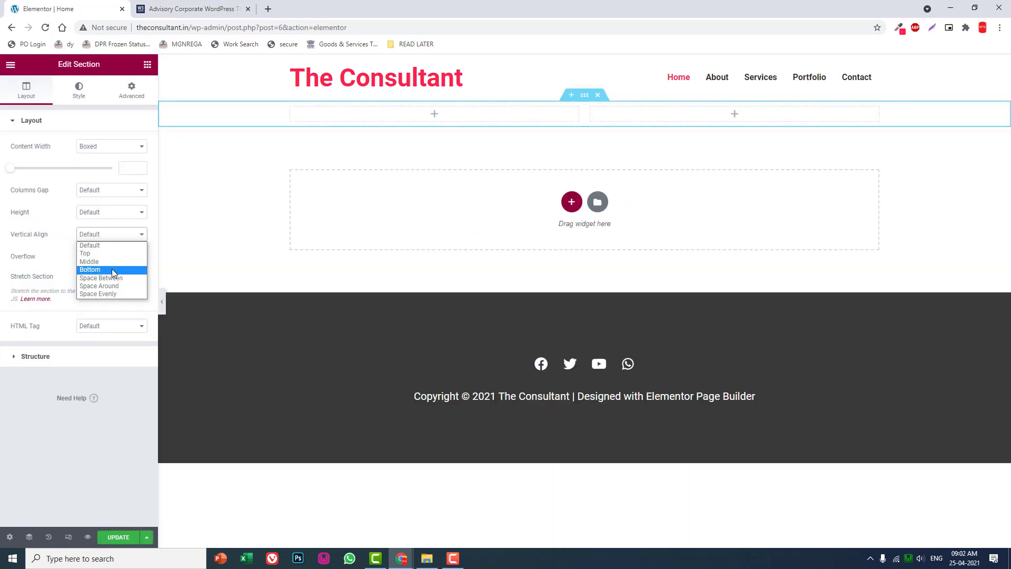
pyautogui.click(108, 261)
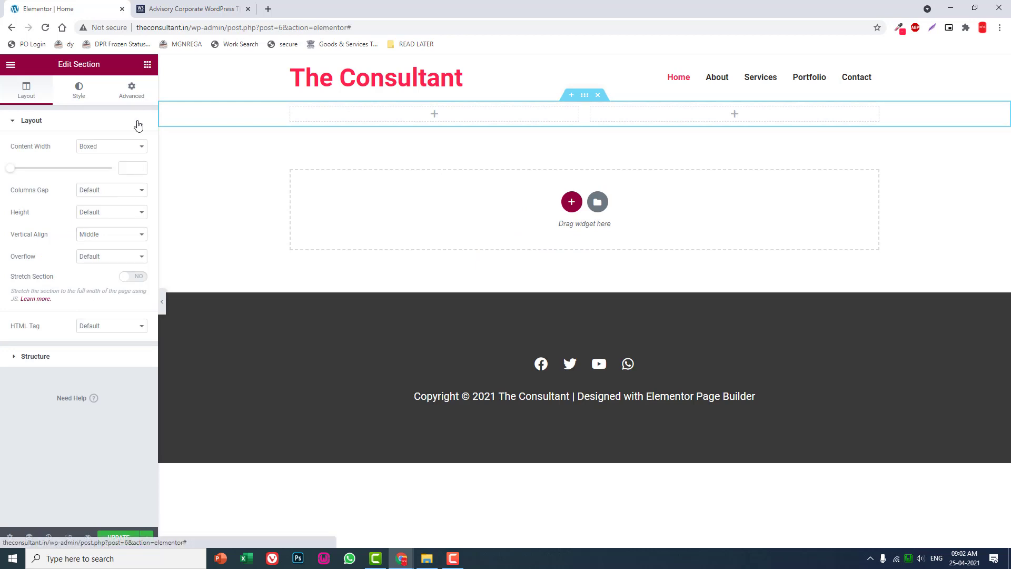
# Give the section 250 px top and bottom padding
pyautogui.click(131, 90)
pyautogui.click(133, 200)
pyautogui.click(22, 201)
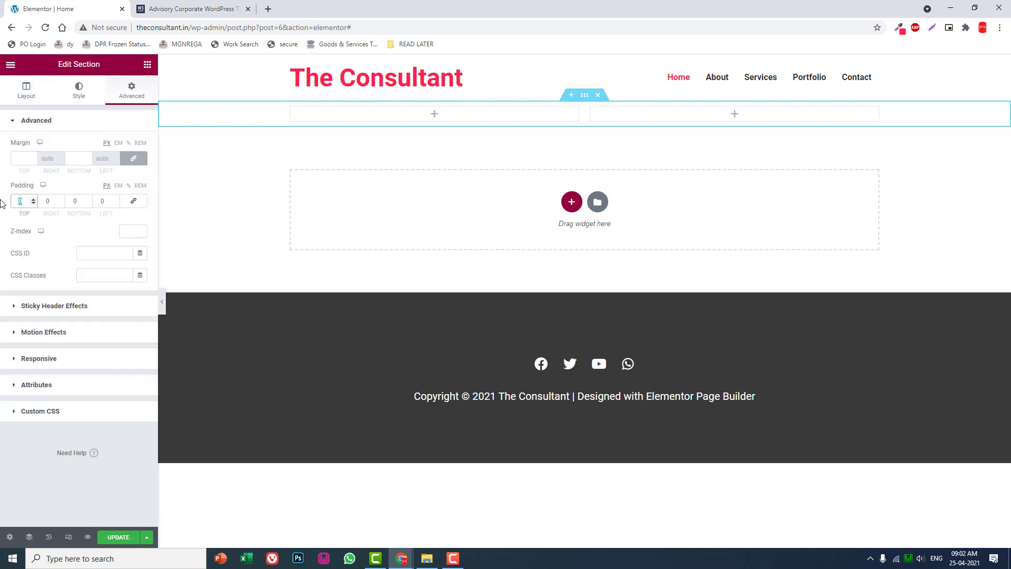
pyautogui.write('250')
pyautogui.press('Tab')
pyautogui.press('Tab')
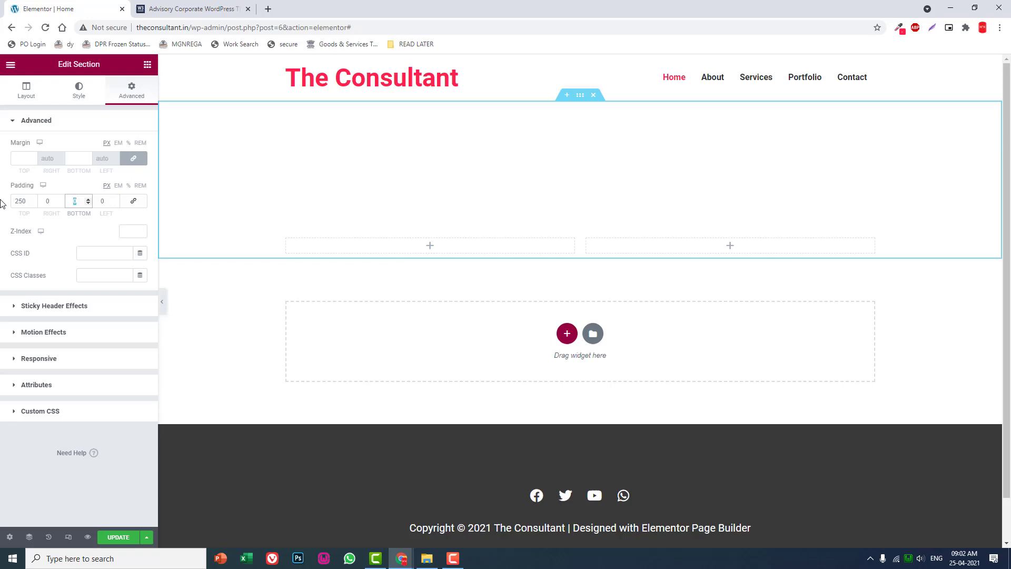
pyautogui.write('250')
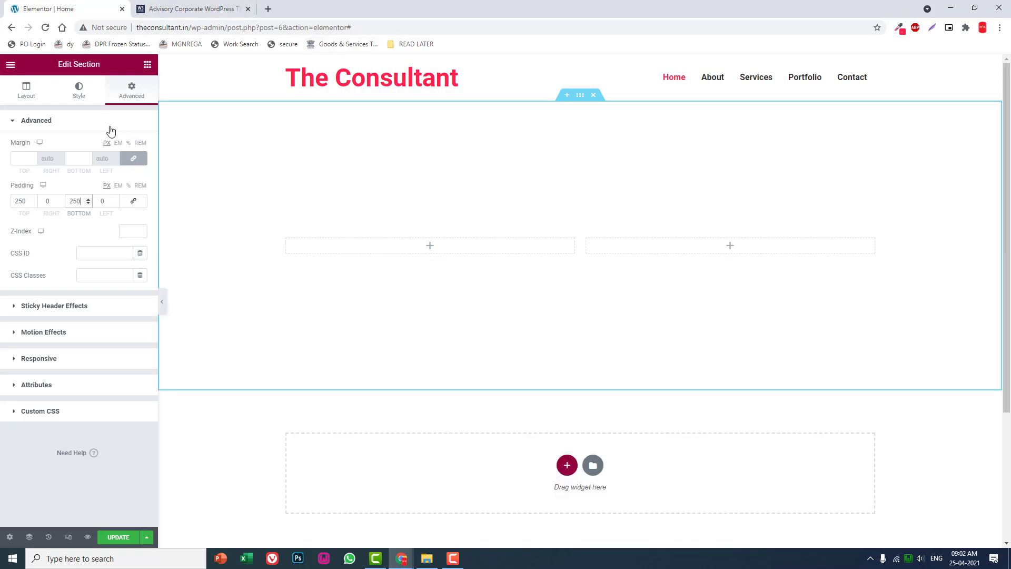
# Start choosing a background image in Style, checking the Advisory reference hero
pyautogui.click(78, 90)
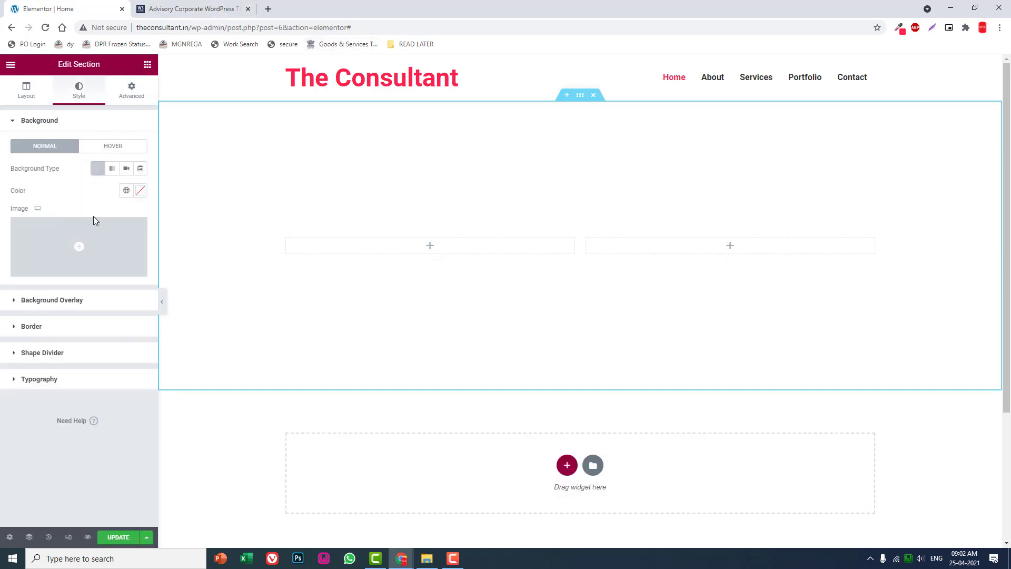
pyautogui.click(90, 244)
pyautogui.click(216, 8)
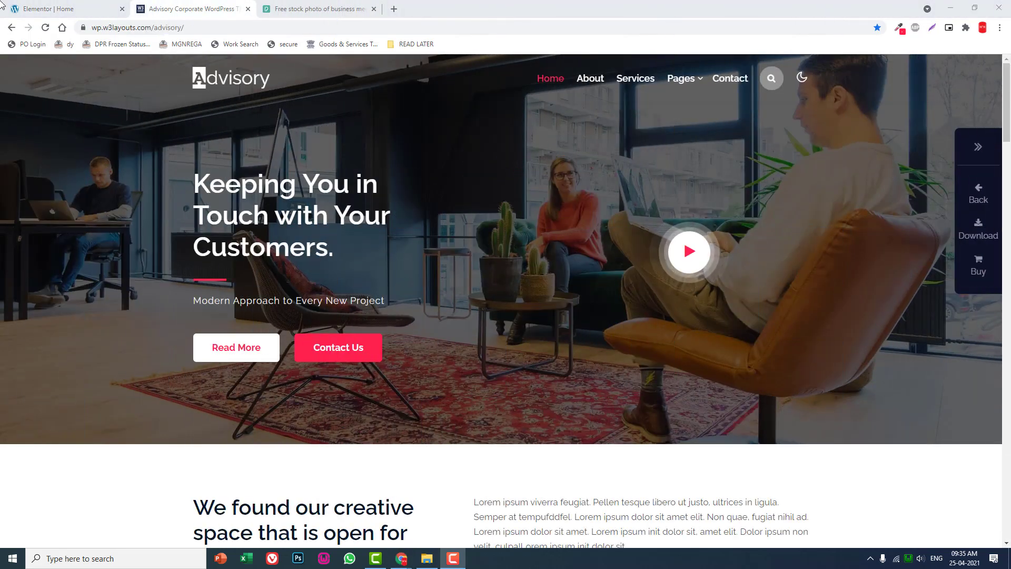
# Compare the Pexels office photo with the Advisory reference hero
pyautogui.click(274, 8)
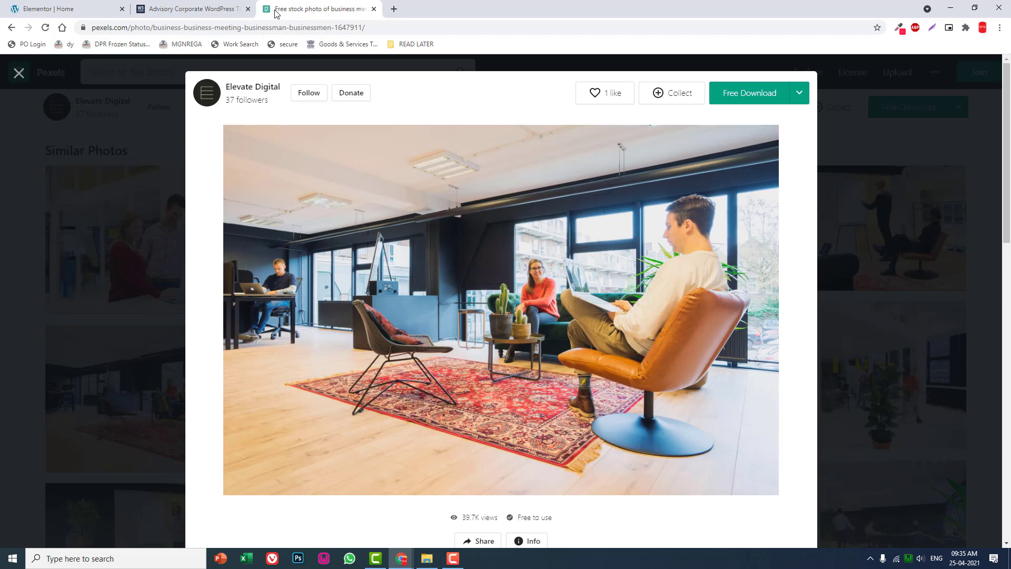
pyautogui.click(190, 9)
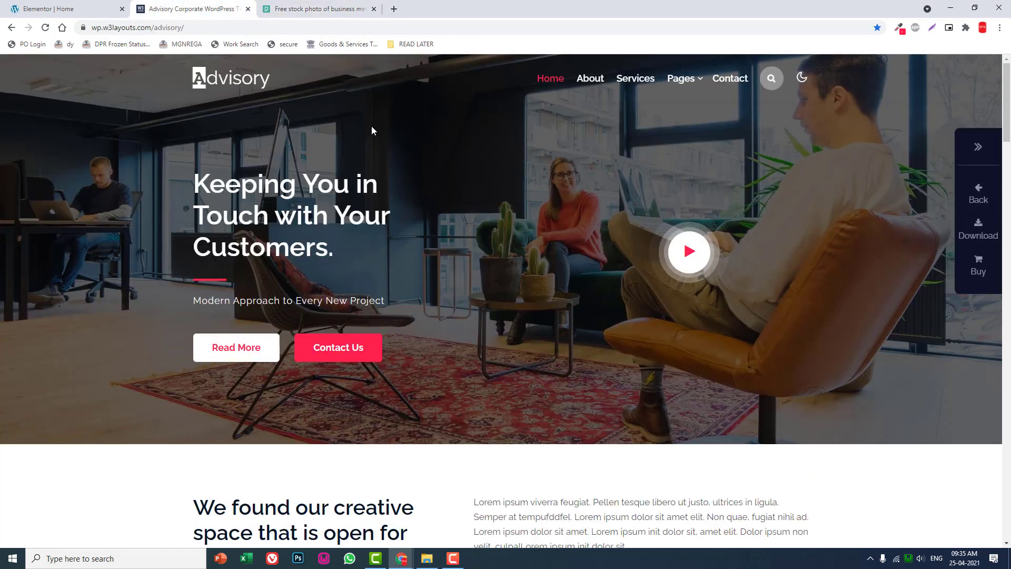
pyautogui.click(351, 5)
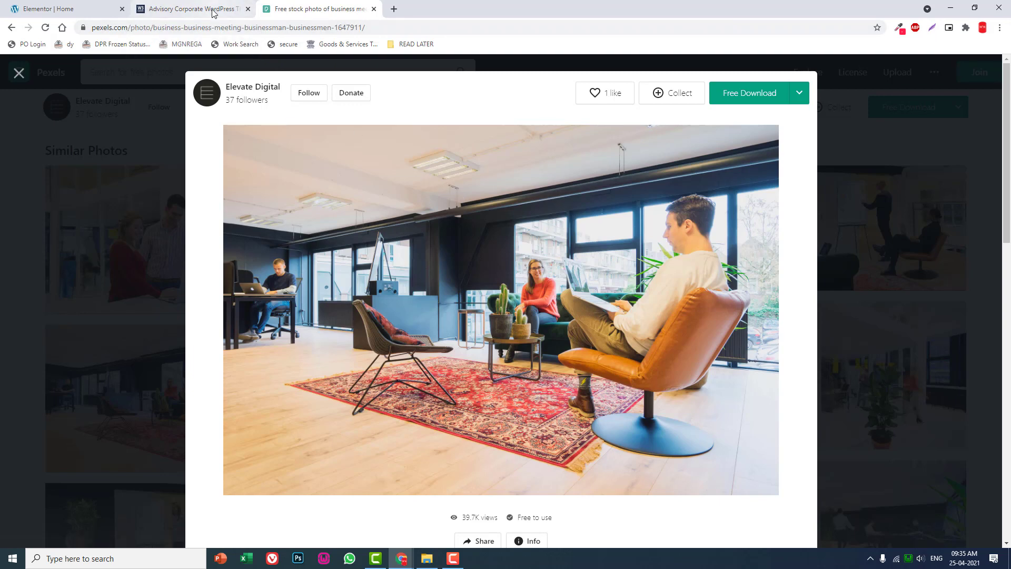
pyautogui.click(195, 9)
pyautogui.click(325, 5)
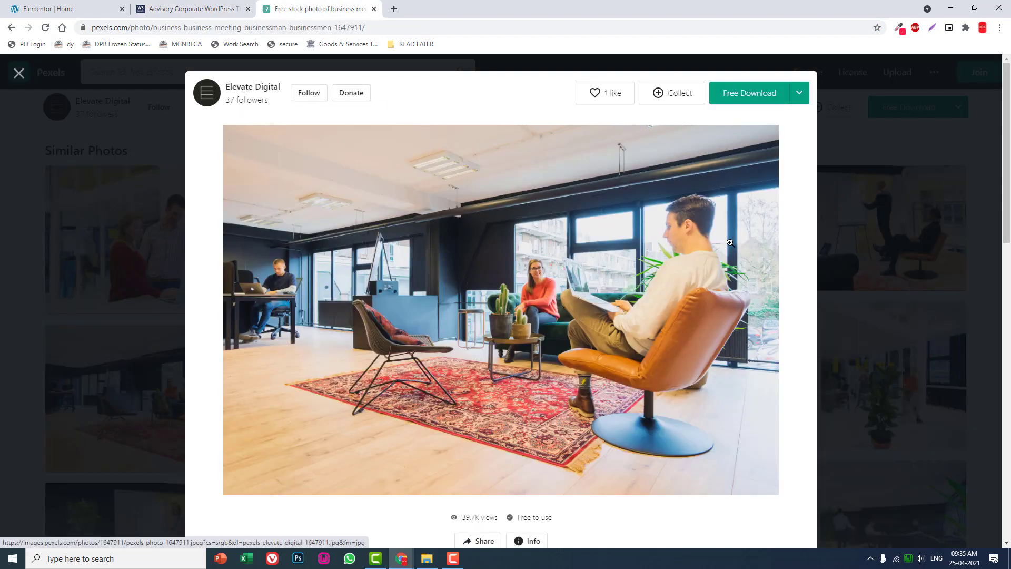
# Download the photo at Large size and drag it into Elementor's media uploader
pyautogui.click(799, 95)
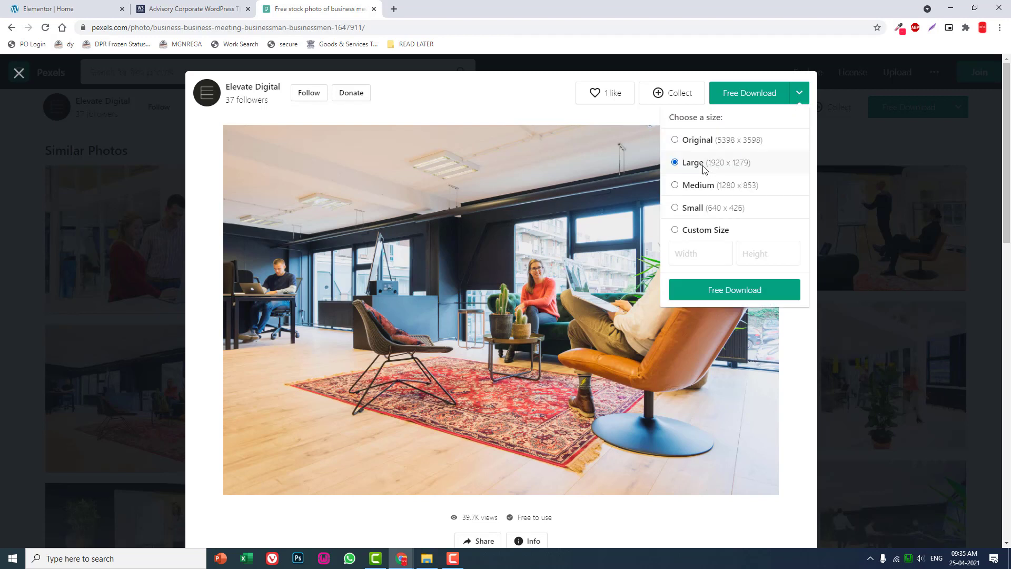
pyautogui.click(753, 294)
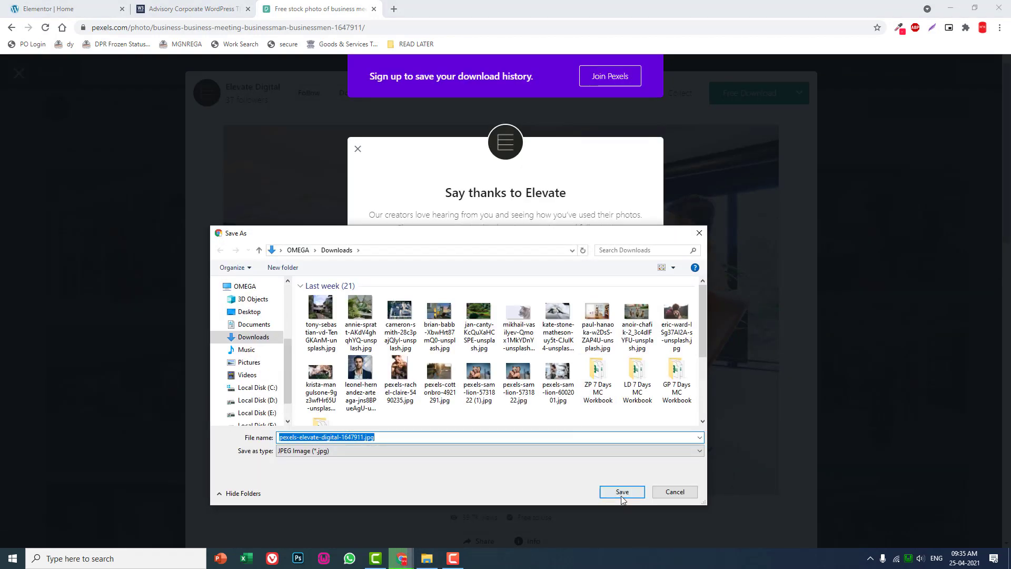
pyautogui.click(621, 490)
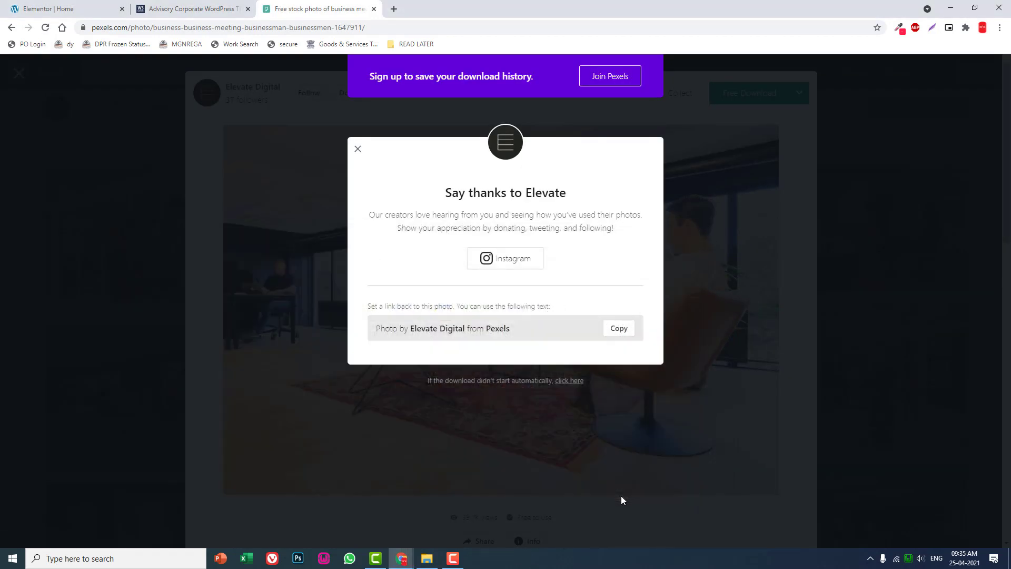
pyautogui.click(60, 5)
pyautogui.moveTo(62, 533); pyautogui.dragTo(464, 277)
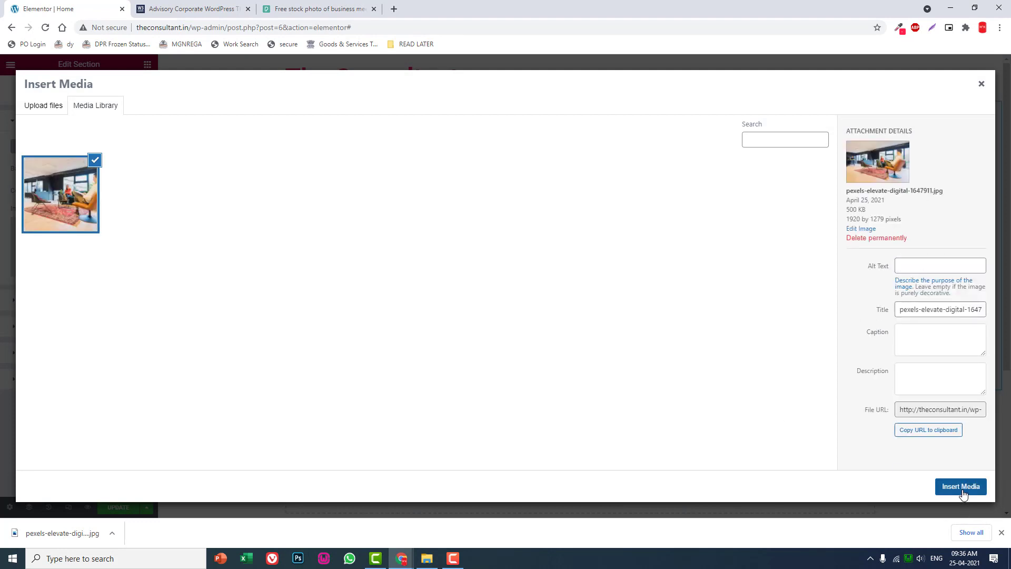
# Insert the office photo as background with Cover size, No-repeat, Fixed attachment, Center Center position
pyautogui.click(963, 489)
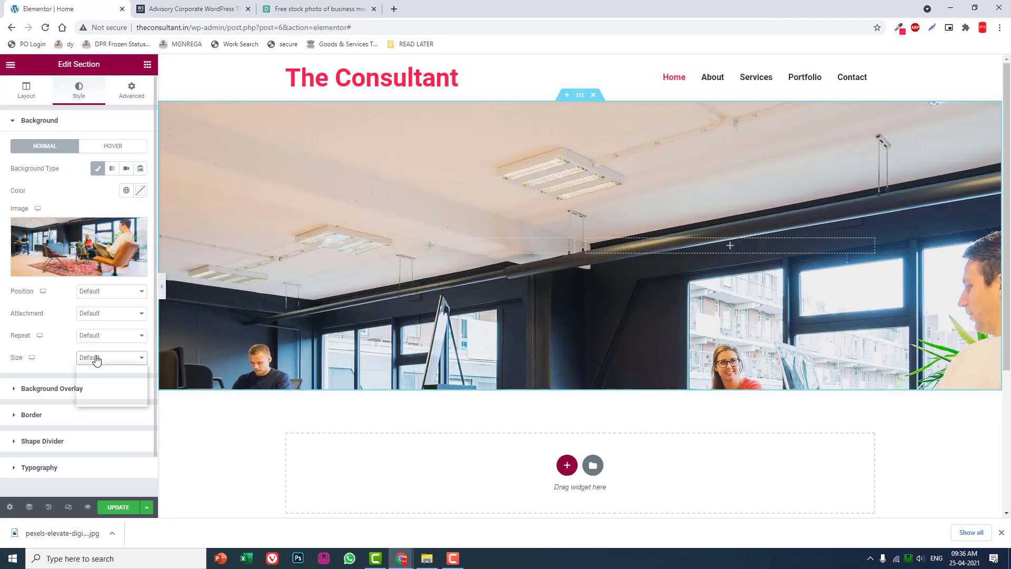
pyautogui.click(98, 358)
pyautogui.click(101, 393)
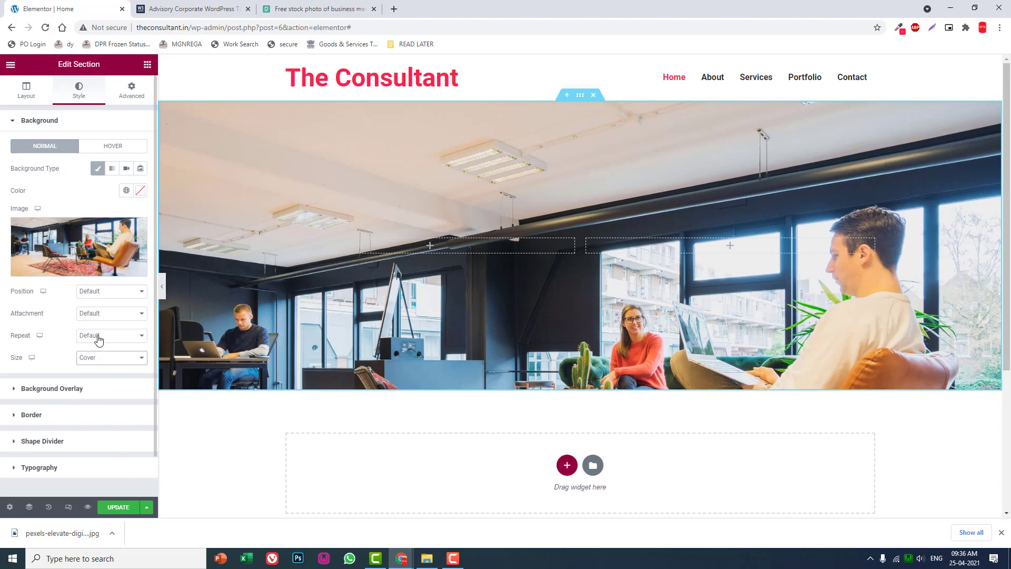
pyautogui.click(99, 337)
pyautogui.click(104, 354)
pyautogui.click(105, 314)
pyautogui.click(105, 340)
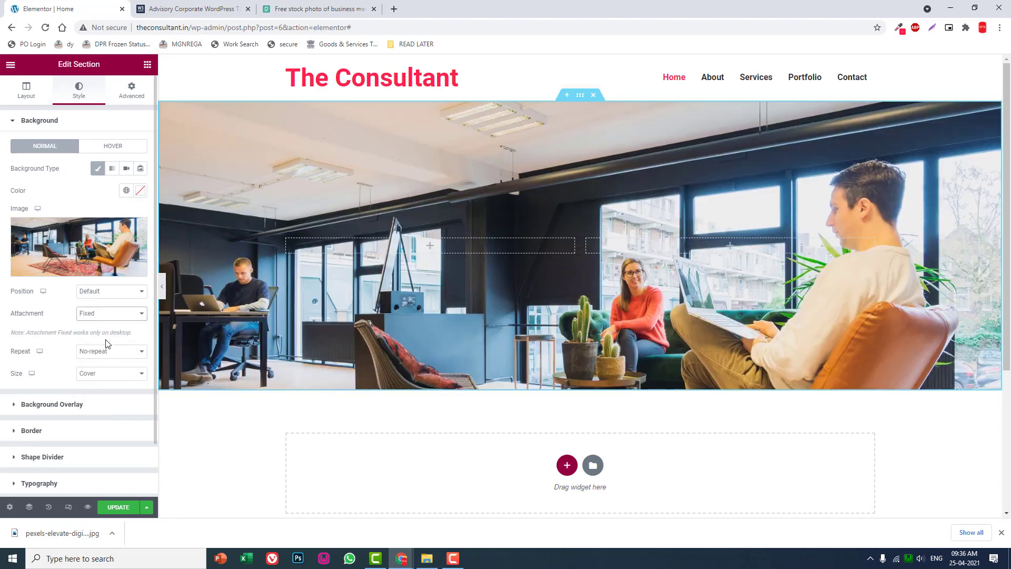
pyautogui.click(103, 291)
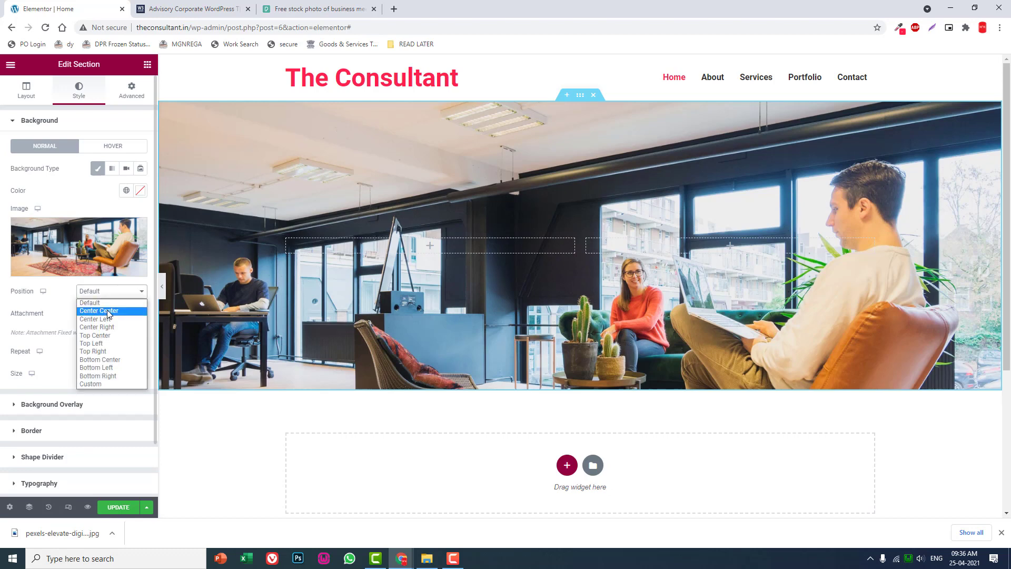
pyautogui.click(105, 311)
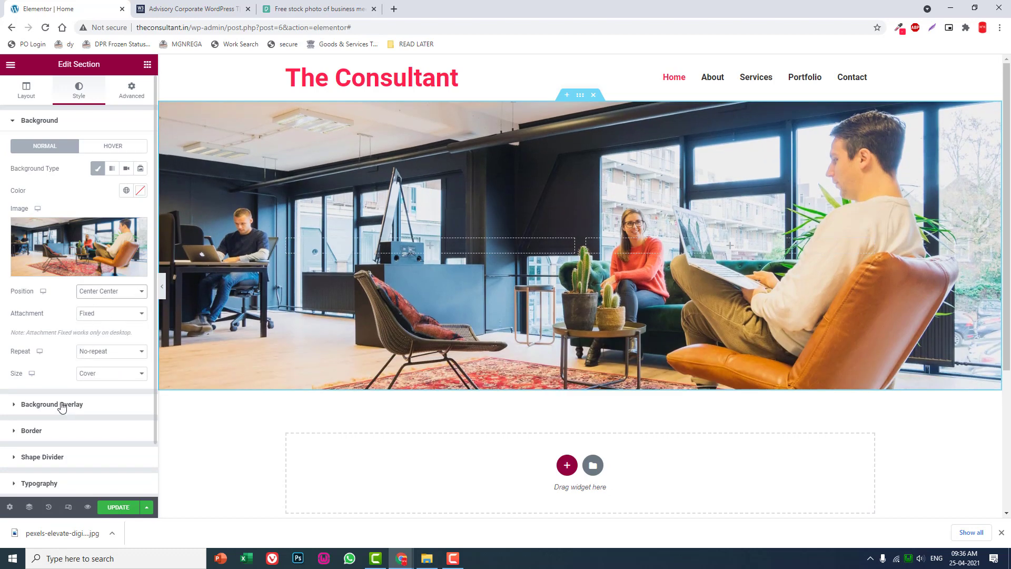
# Add a Classic background overlay in black #000000
pyautogui.click(64, 404)
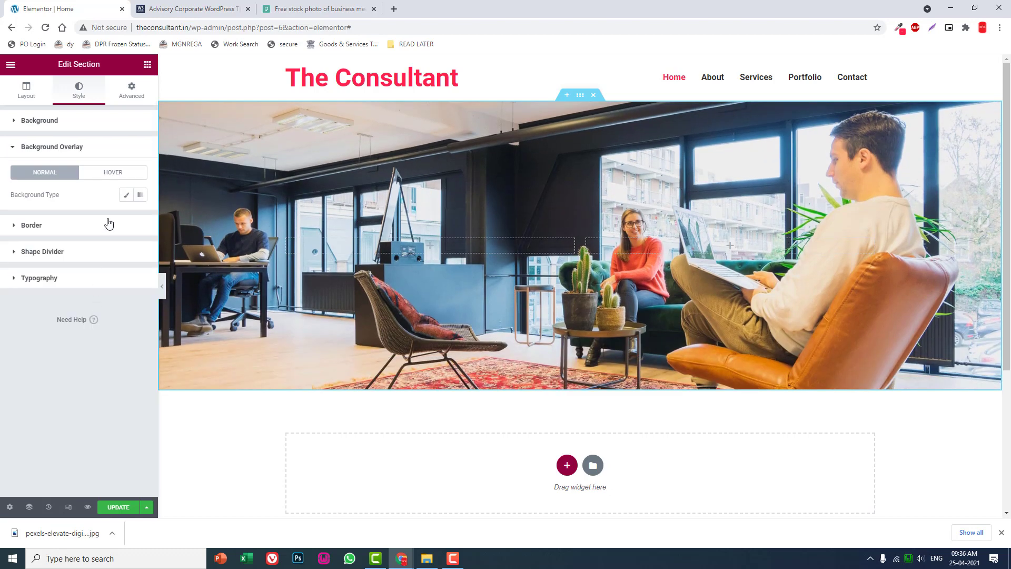
pyautogui.click(126, 195)
pyautogui.click(138, 217)
pyautogui.click(20, 343)
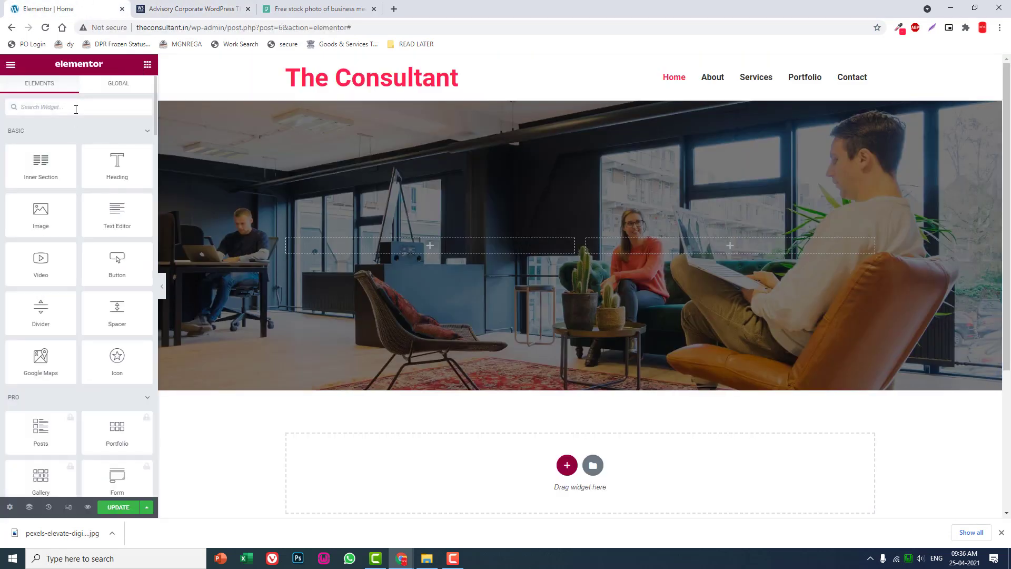
# Place a Sina Video widget in the right column and delete its 'Watch video' title
pyautogui.write('video')
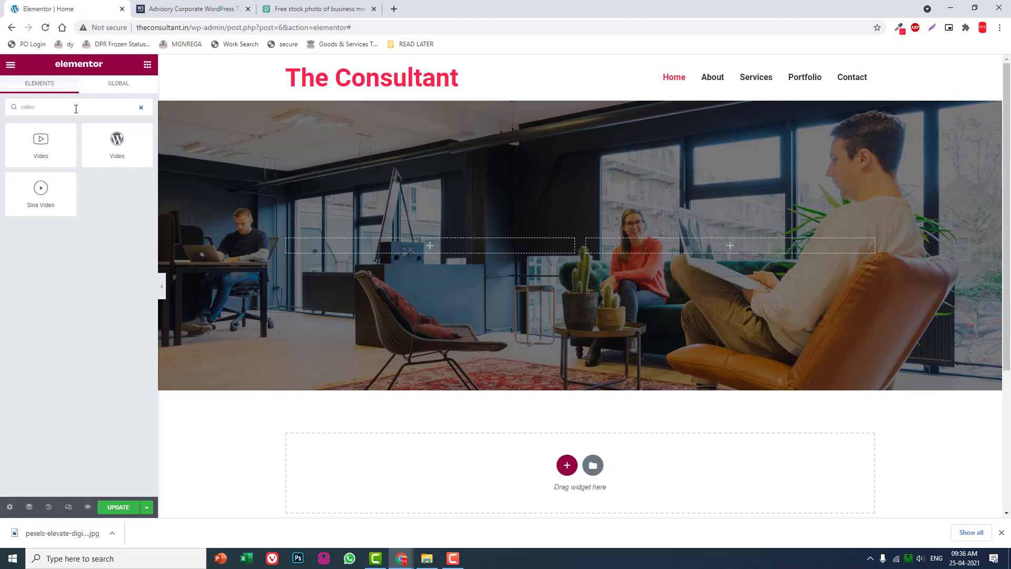
pyautogui.moveTo(37, 191); pyautogui.dragTo(780, 250)
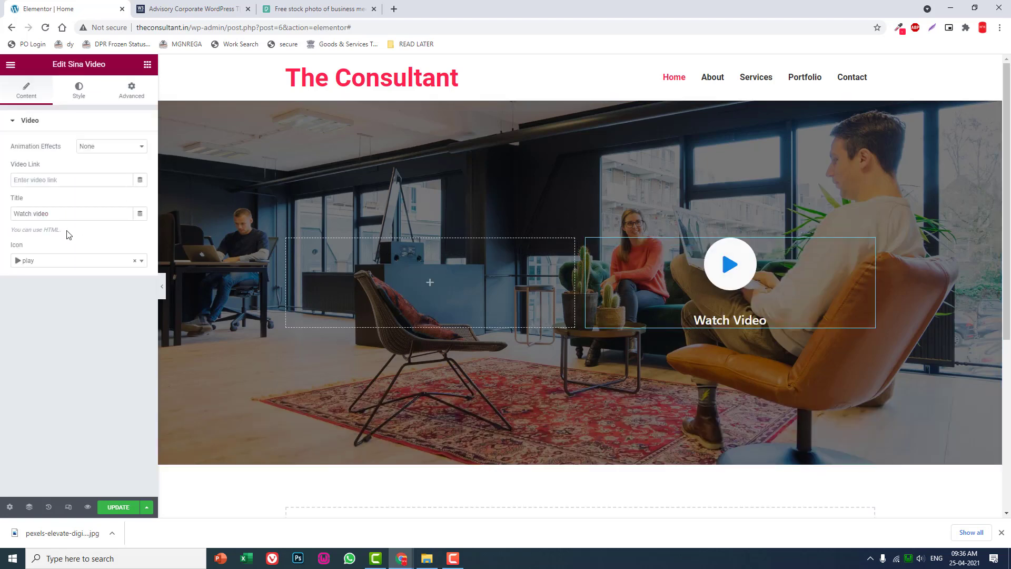
pyautogui.moveTo(69, 214); pyautogui.dragTo(15, 215)
pyautogui.press('BackSpace')
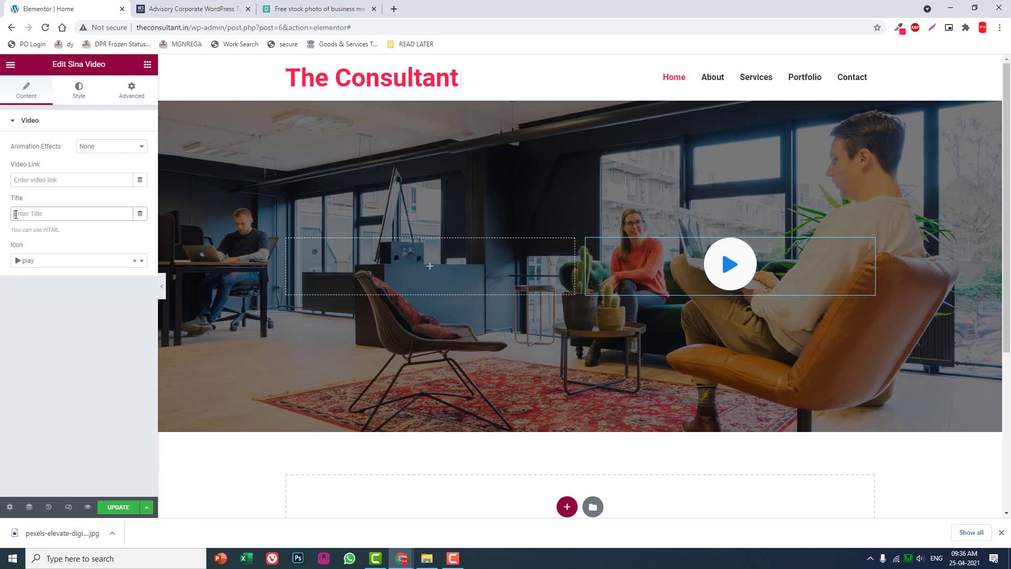
pyautogui.click(207, 9)
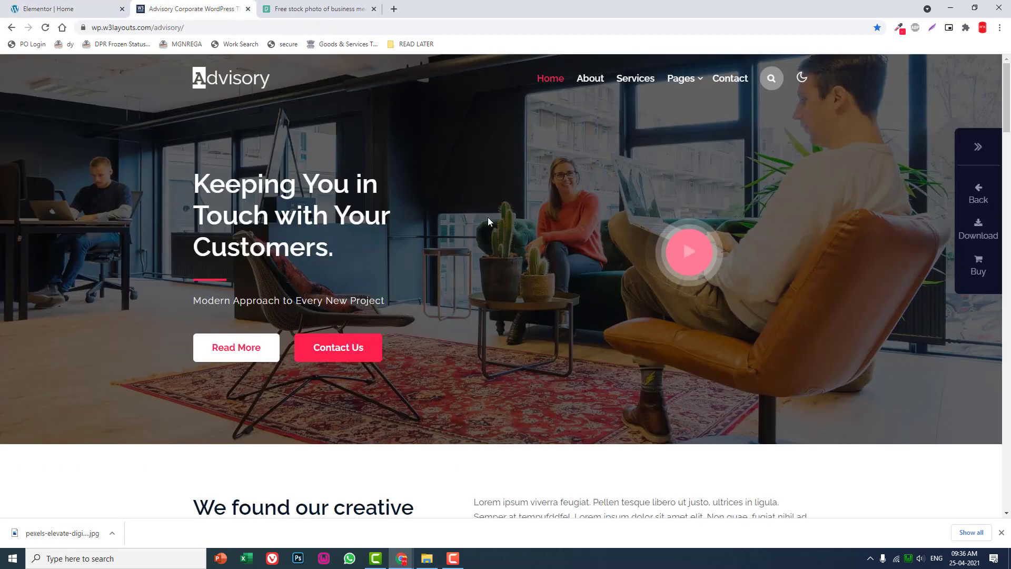
pyautogui.click(29, 5)
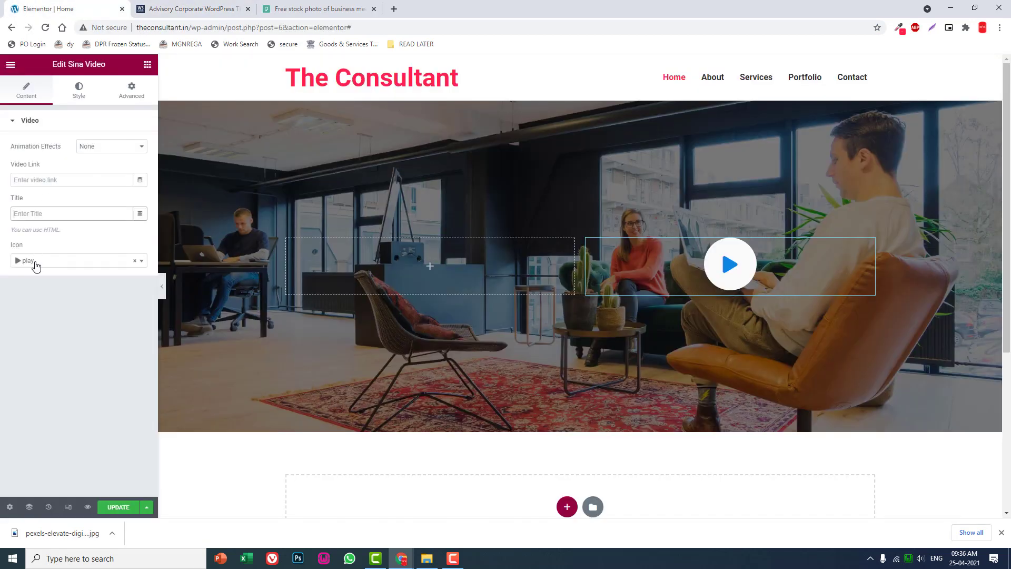
# Search 'play' icons, try eicon-play, then set the button icon to icofont-play
pyautogui.click(36, 261)
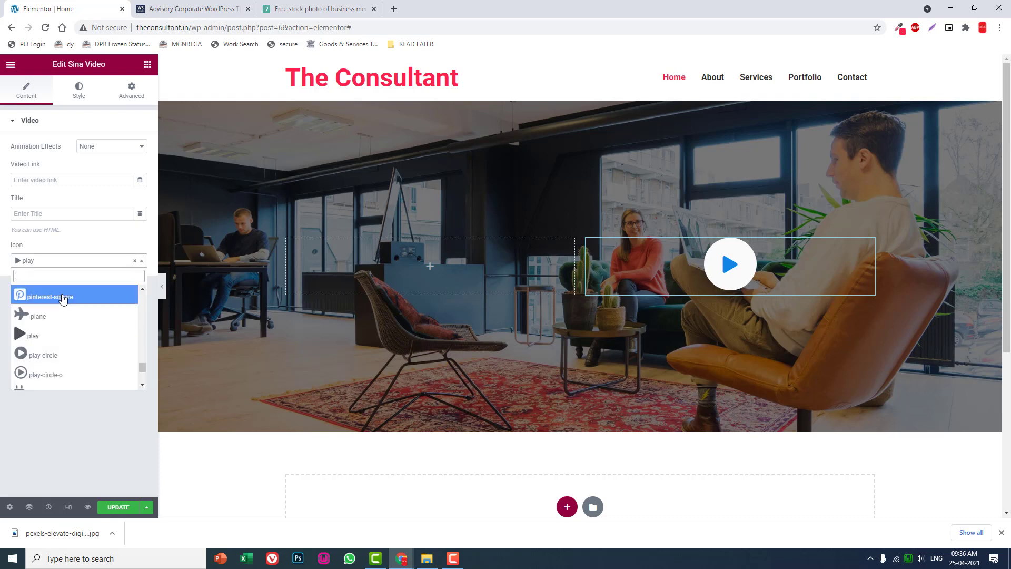
pyautogui.scroll(-2, 64, 319)
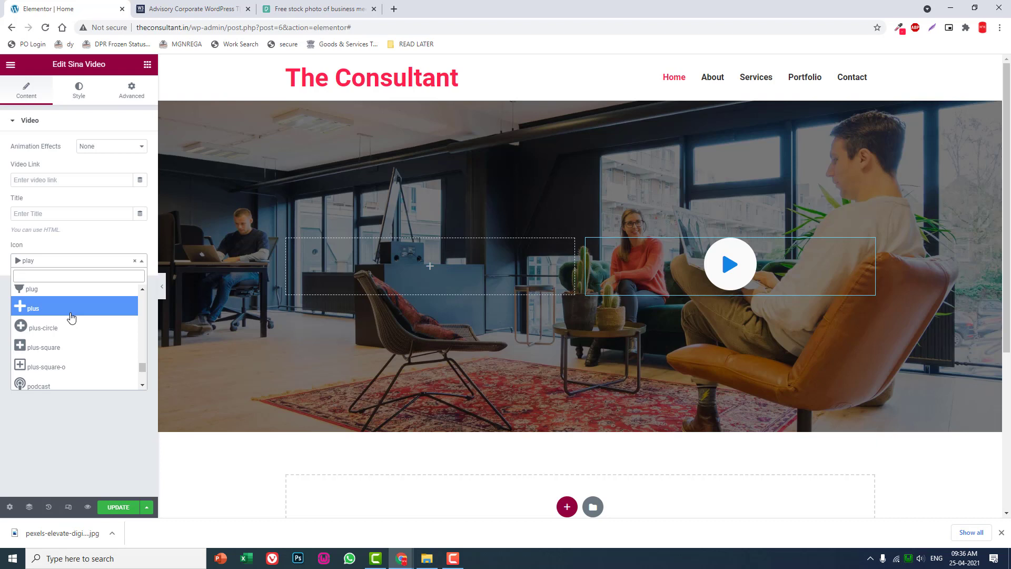
pyautogui.write('play')
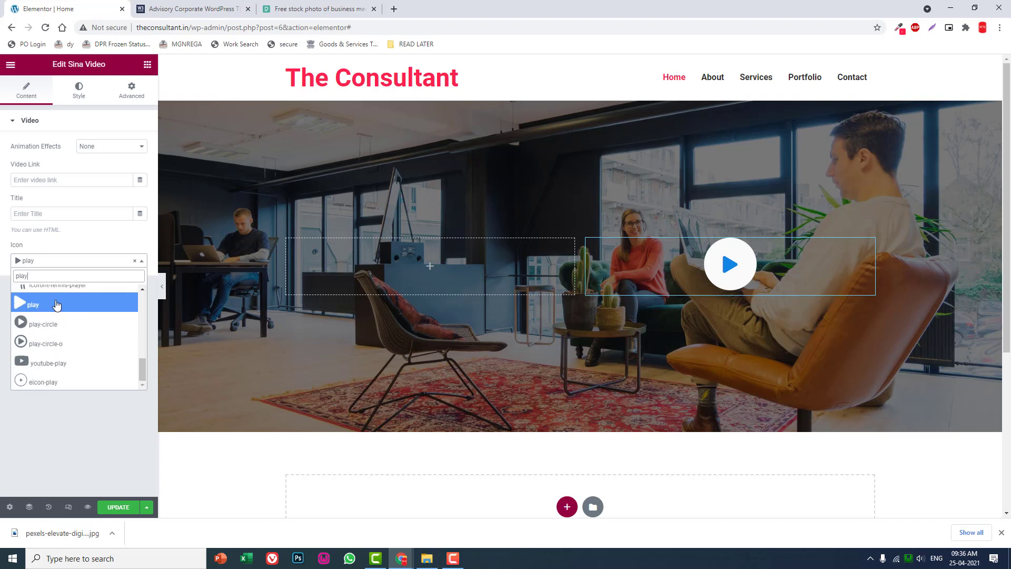
pyautogui.scroll(1, 58, 309)
pyautogui.scroll(-1, 57, 313)
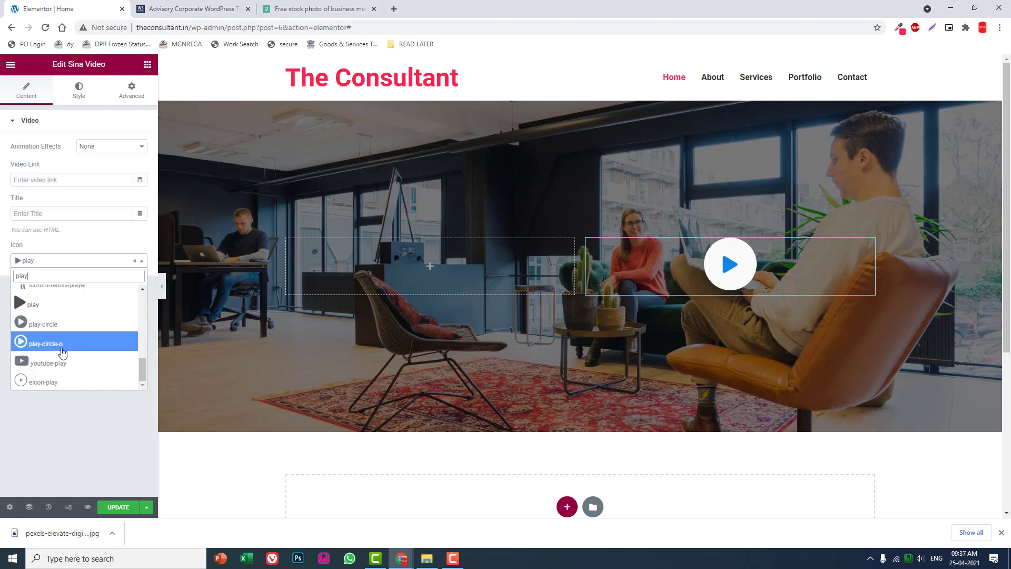
pyautogui.click(43, 382)
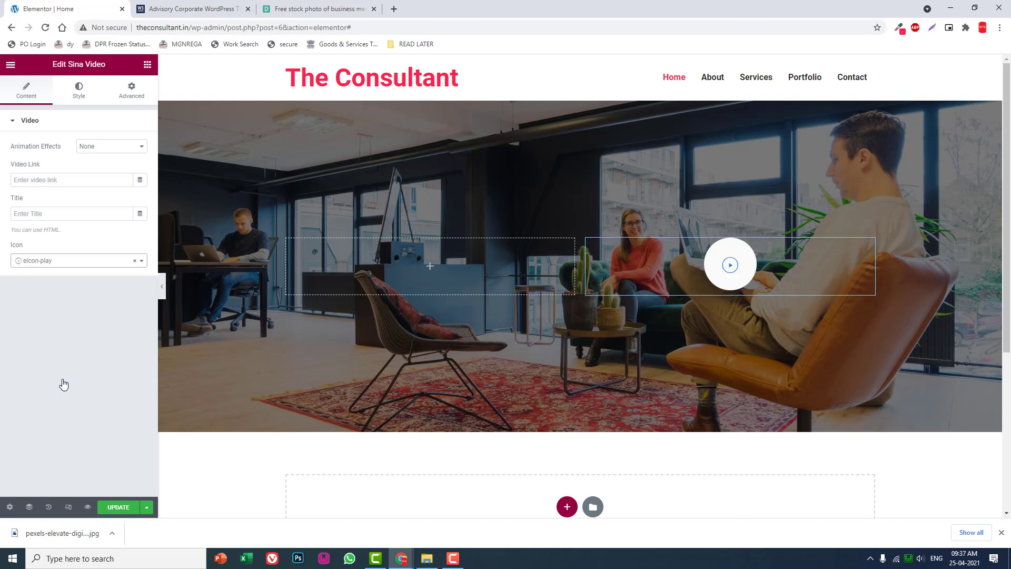
pyautogui.click(63, 262)
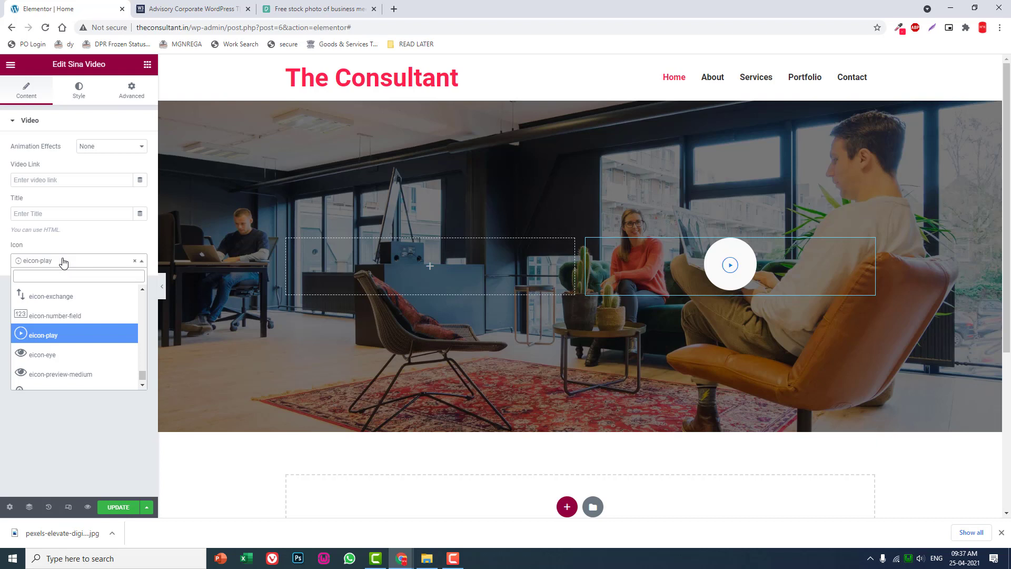
pyautogui.scroll(5, 53, 337)
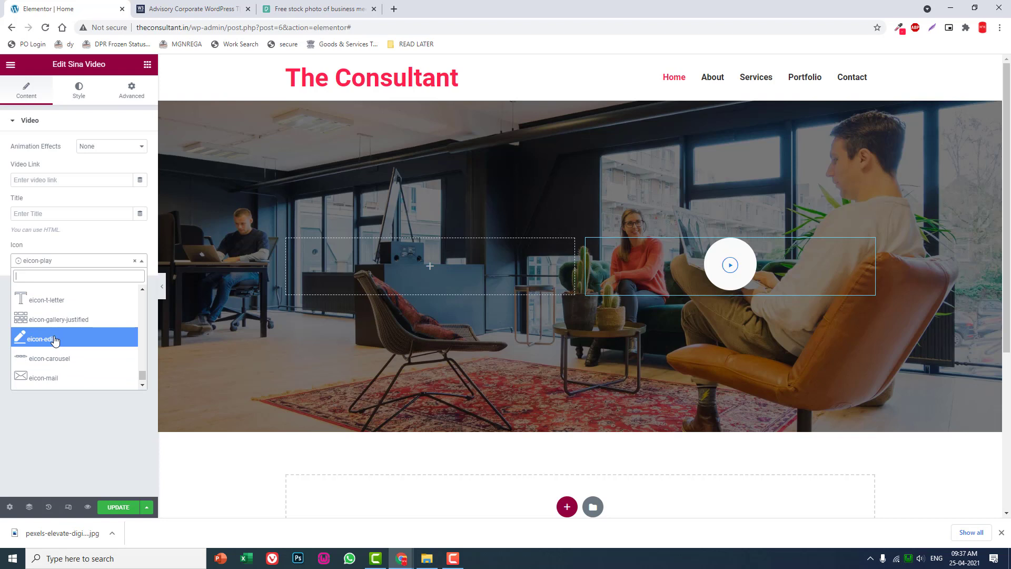
pyautogui.write('play')
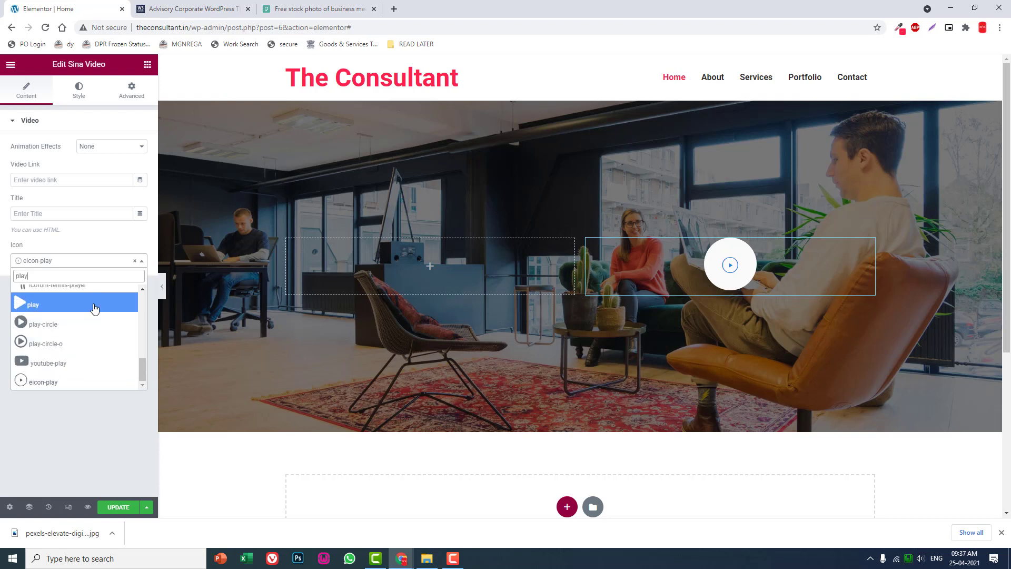
pyautogui.scroll(3, 94, 316)
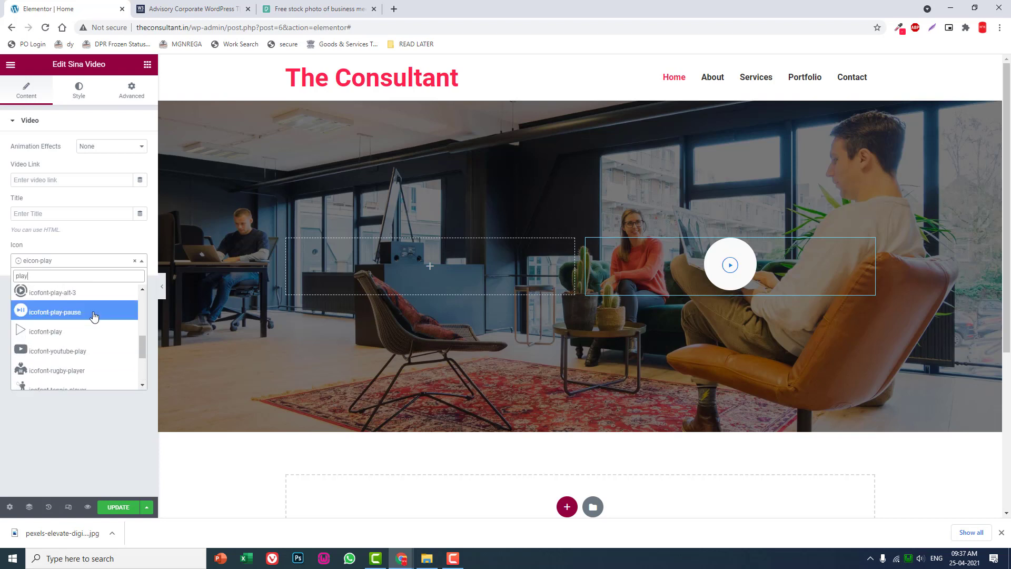
pyautogui.click(93, 324)
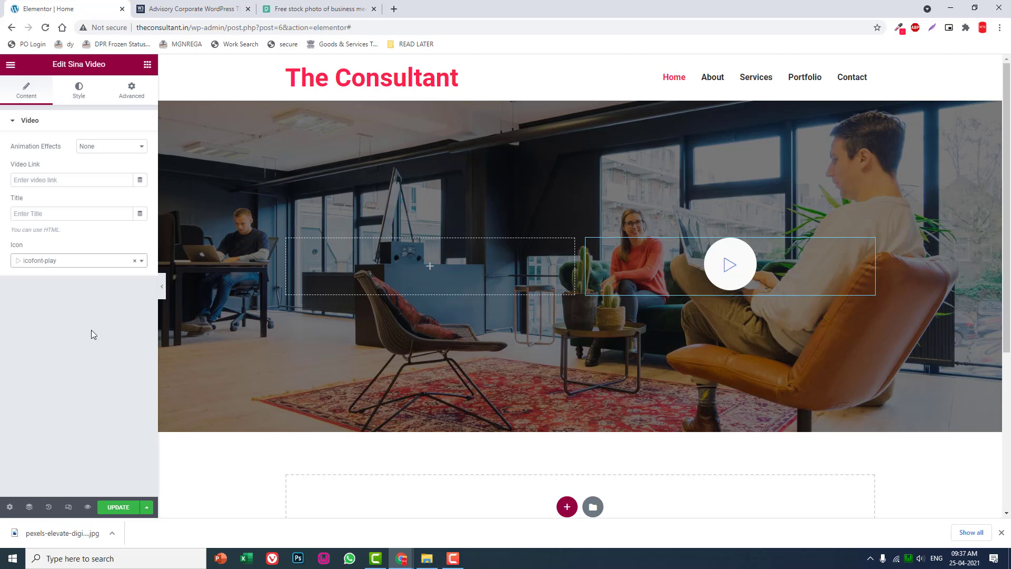
# Set the play button's animation effect to Wave, leaving the video link empty
pyautogui.click(170, 6)
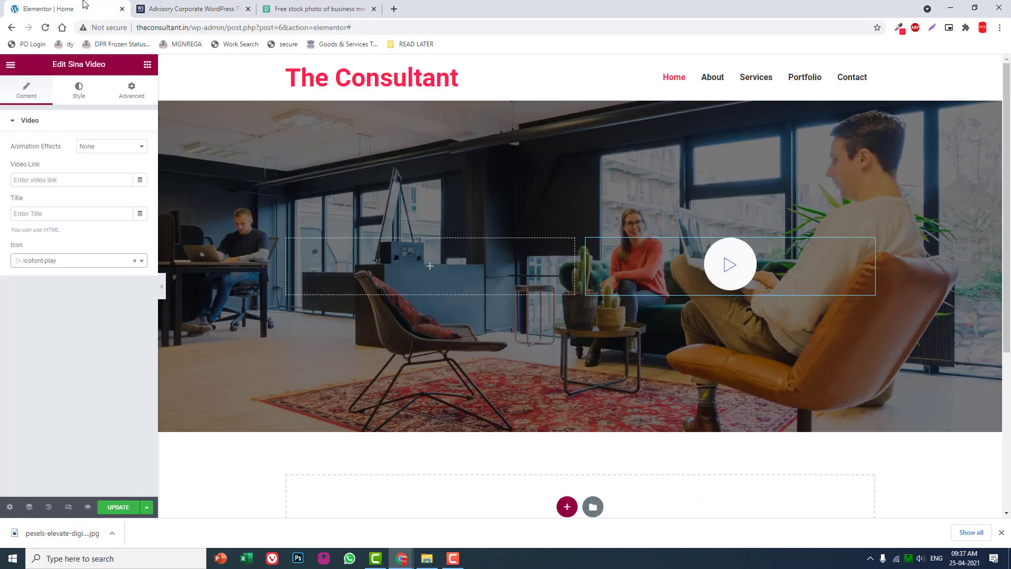
pyautogui.click(87, 9)
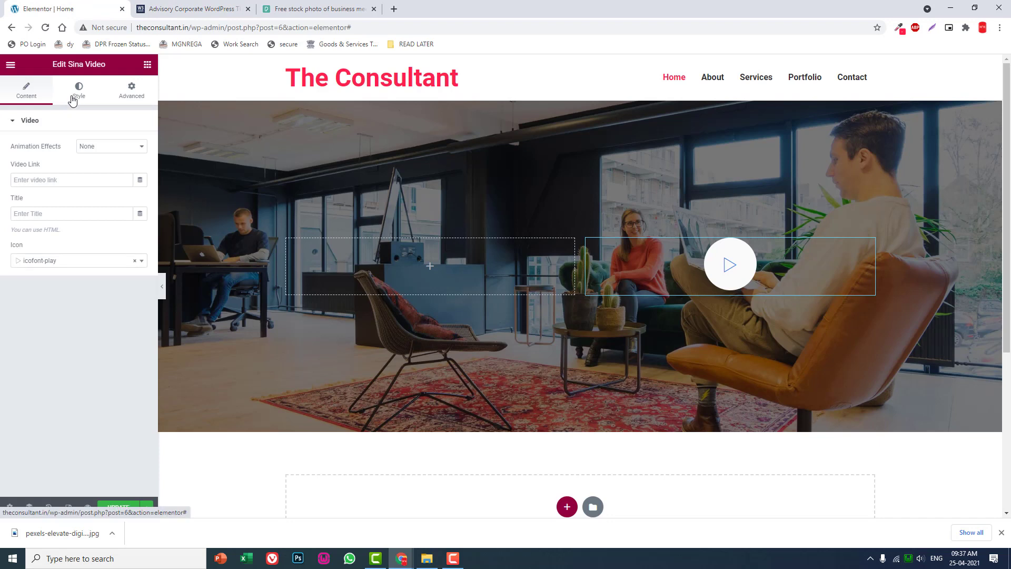
pyautogui.click(73, 100)
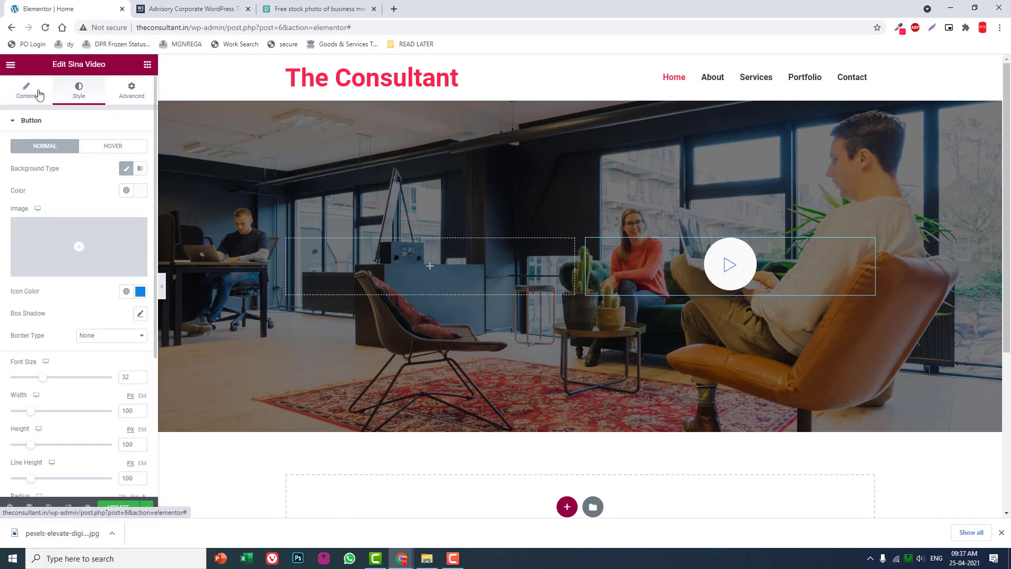
pyautogui.click(39, 94)
pyautogui.click(106, 146)
pyautogui.click(94, 179)
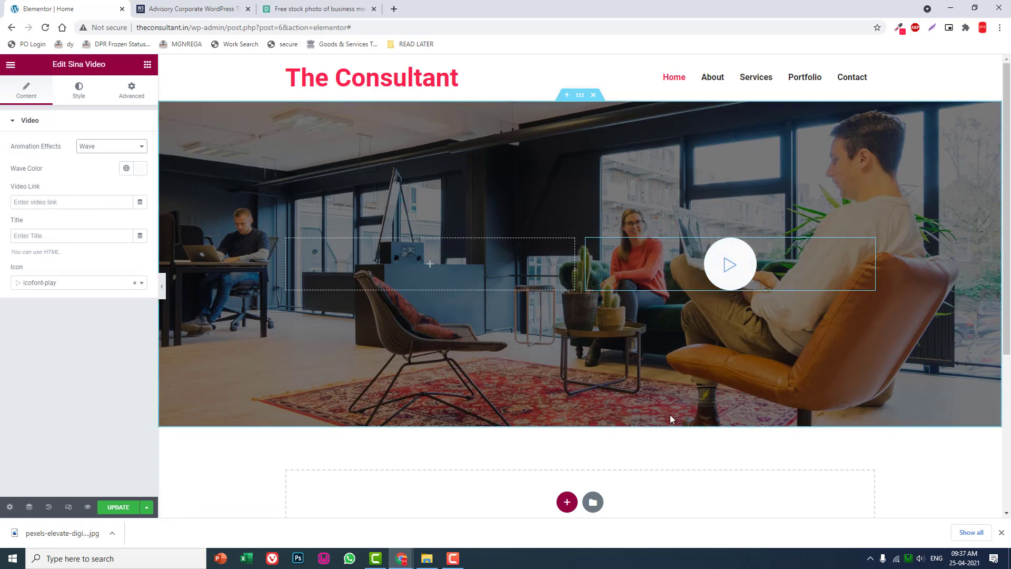
pyautogui.click(61, 204)
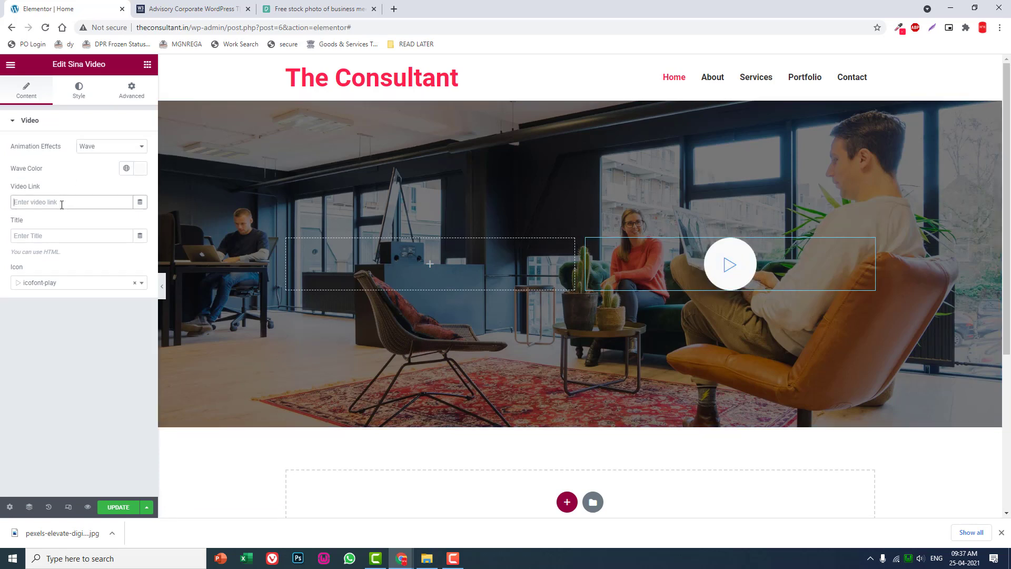
pyautogui.click(83, 102)
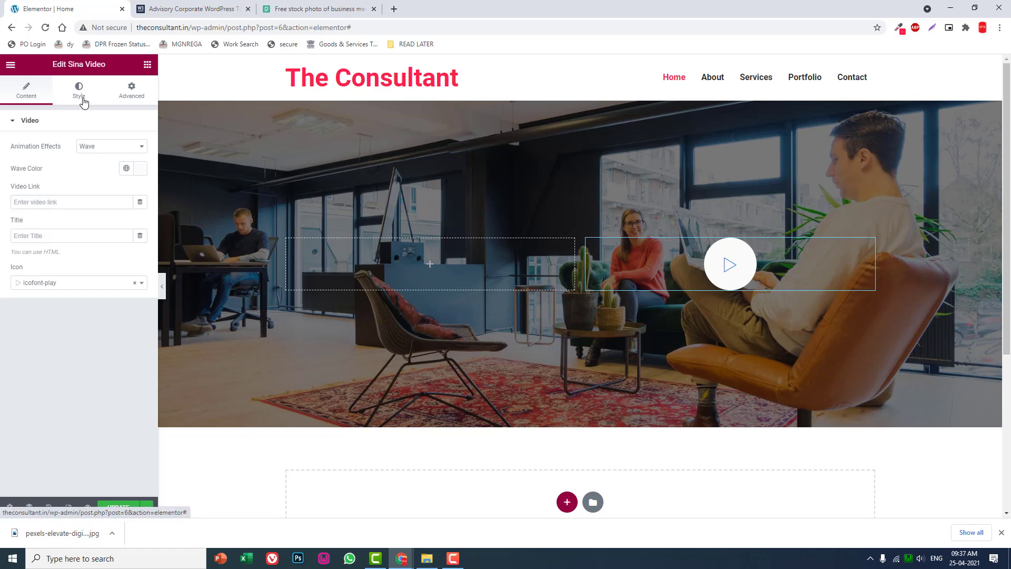
# Colour the play icon #FF214F using the ColorZilla-sampled red, then preview full width
pyautogui.click(80, 95)
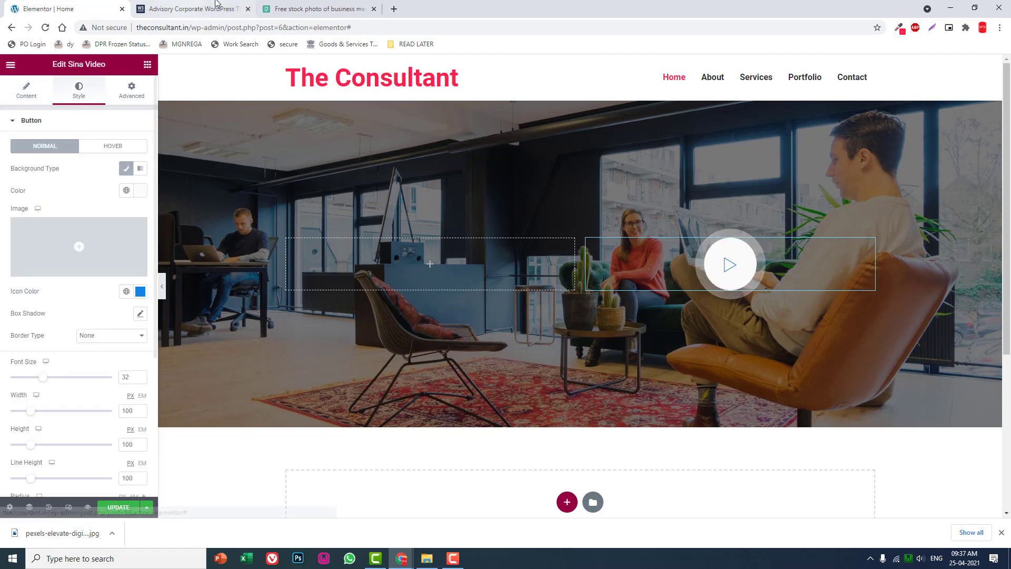
pyautogui.click(216, 9)
pyautogui.click(58, 9)
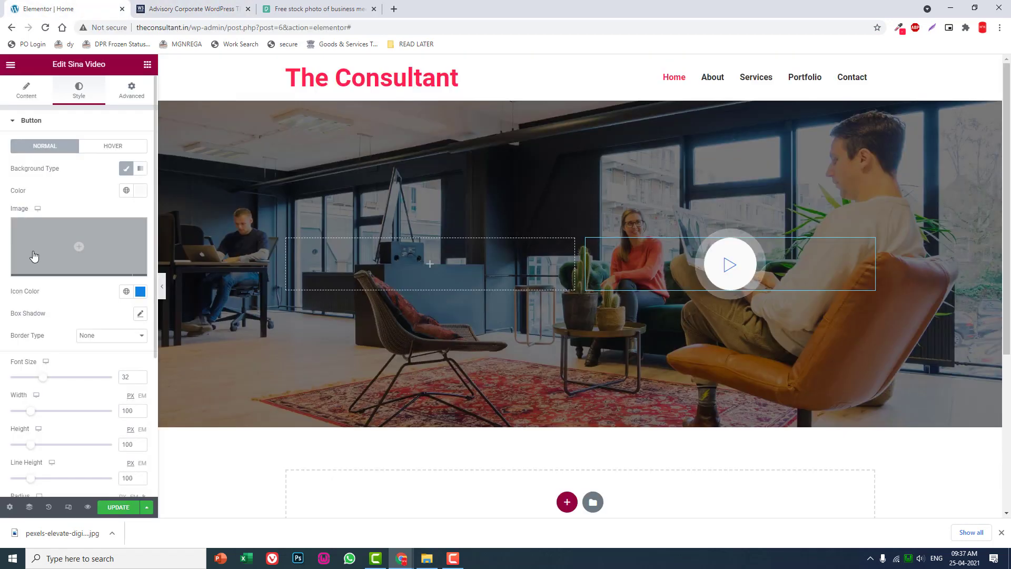
pyautogui.scroll(-1, 78, 294)
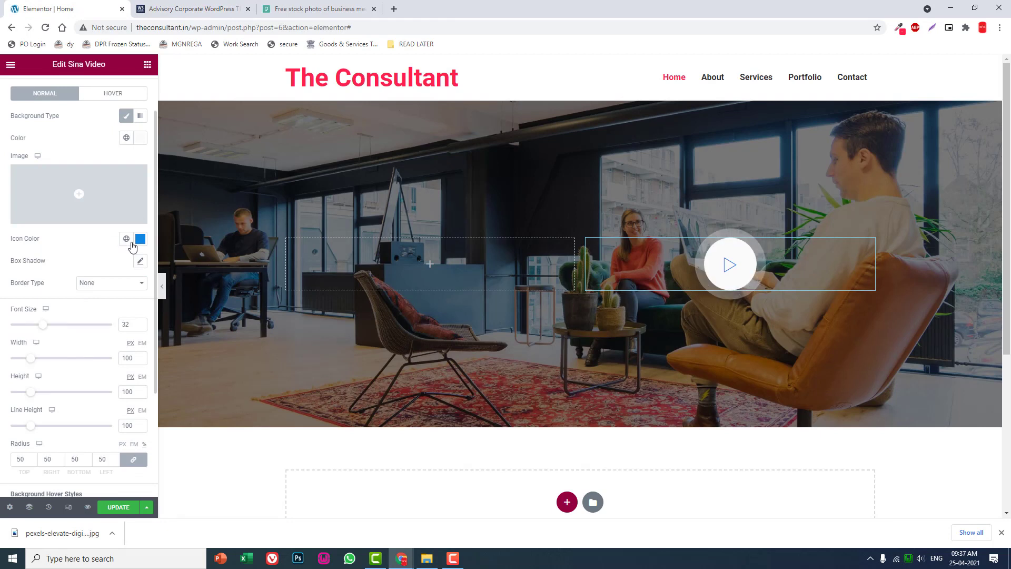
pyautogui.click(140, 243)
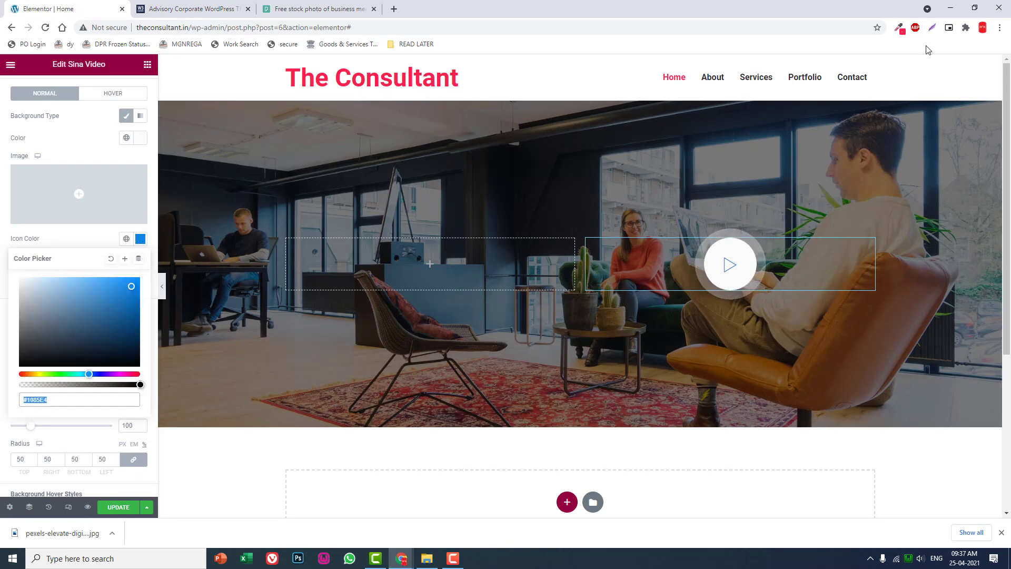
pyautogui.click(902, 28)
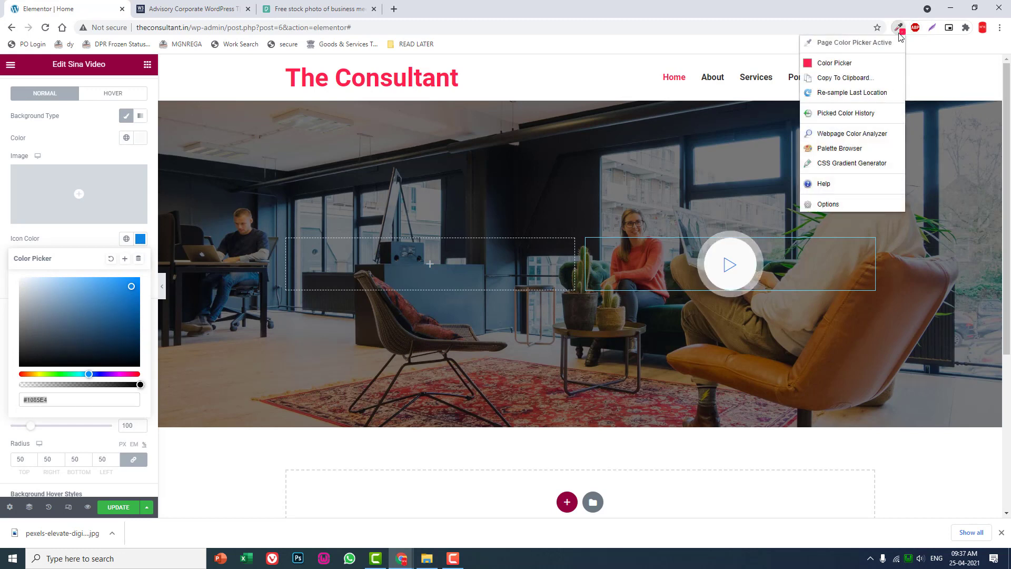
pyautogui.click(843, 86)
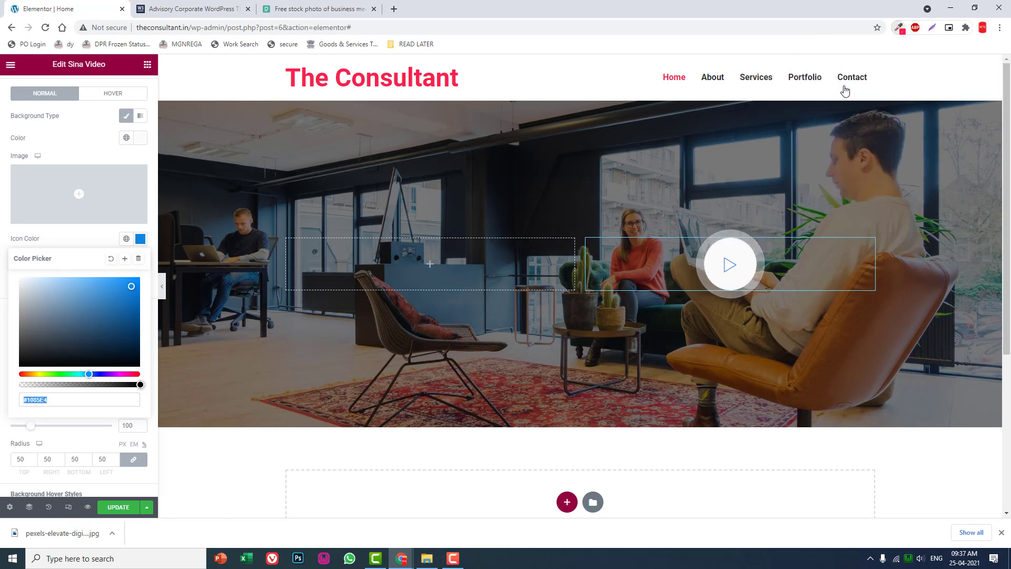
pyautogui.hotkey('ctrl', 'v')
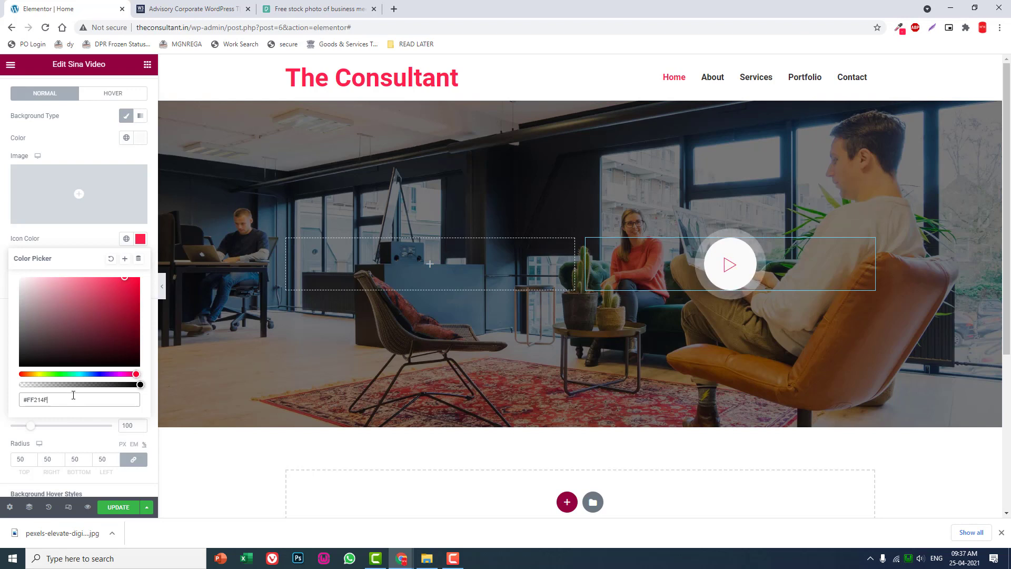
pyautogui.click(85, 238)
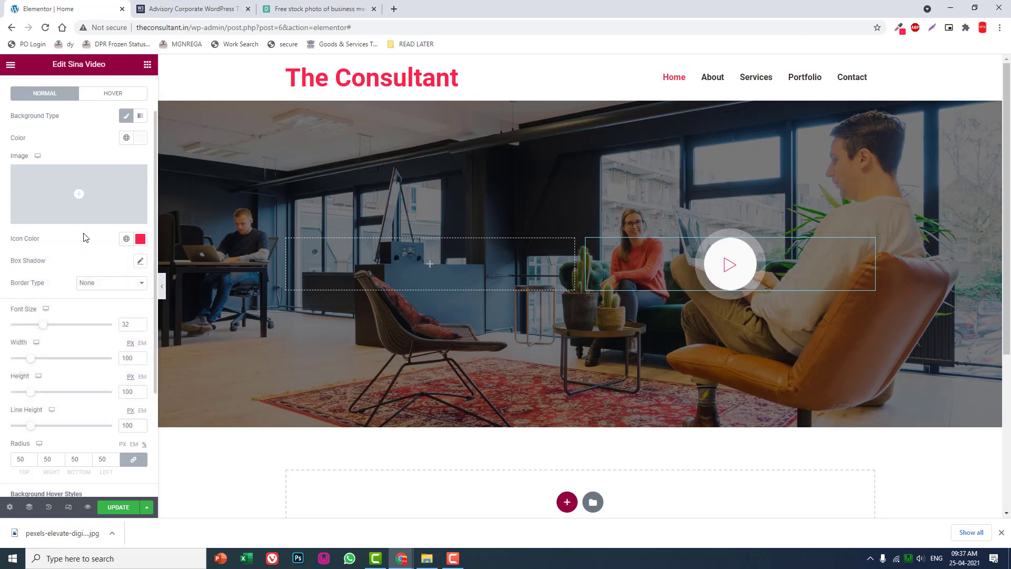
pyautogui.click(161, 287)
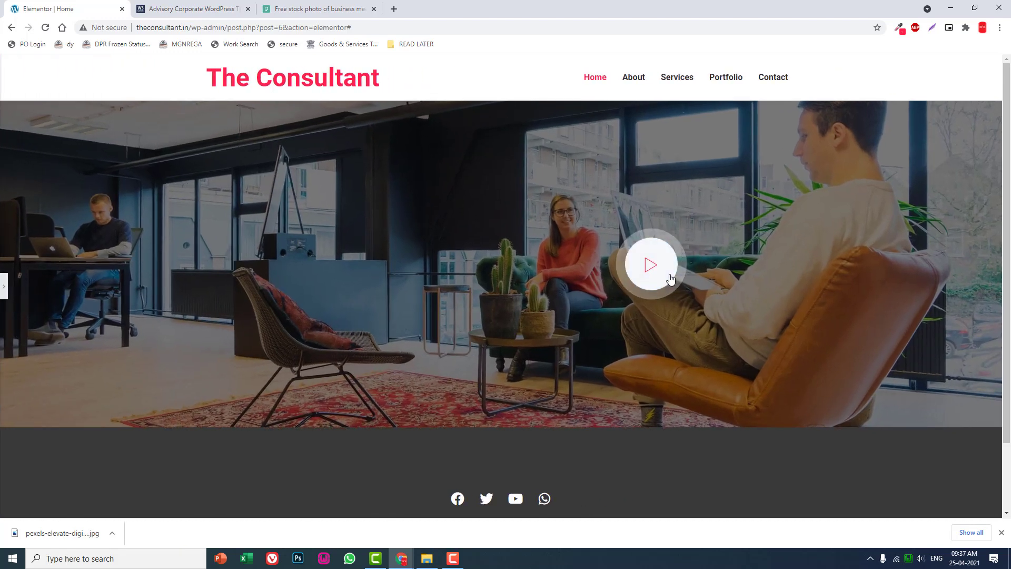
pyautogui.click(3, 289)
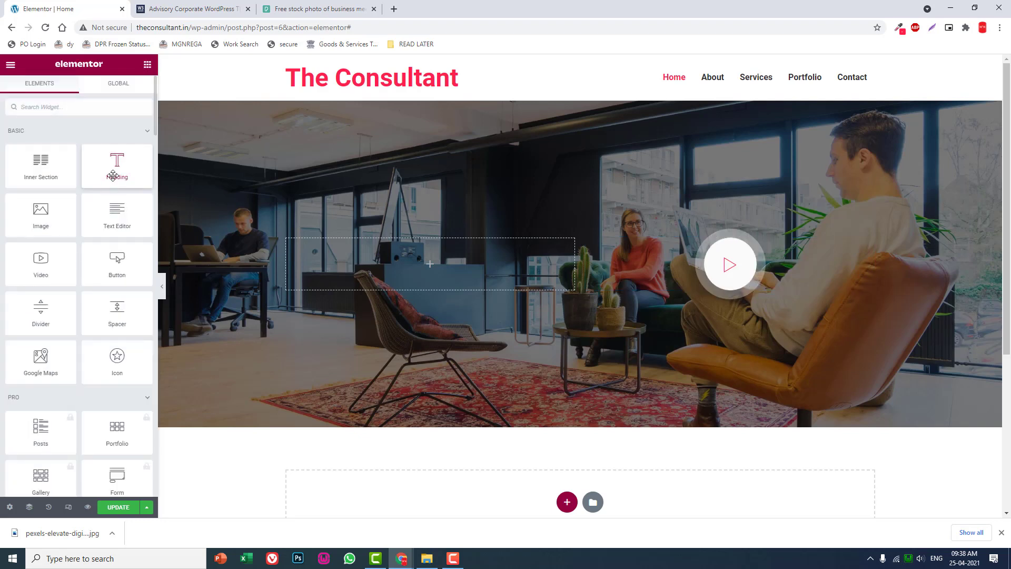
# Add a heading in the left column reading 'Keeping You in Touch with Your Customers.'
pyautogui.moveTo(108, 165); pyautogui.dragTo(374, 278)
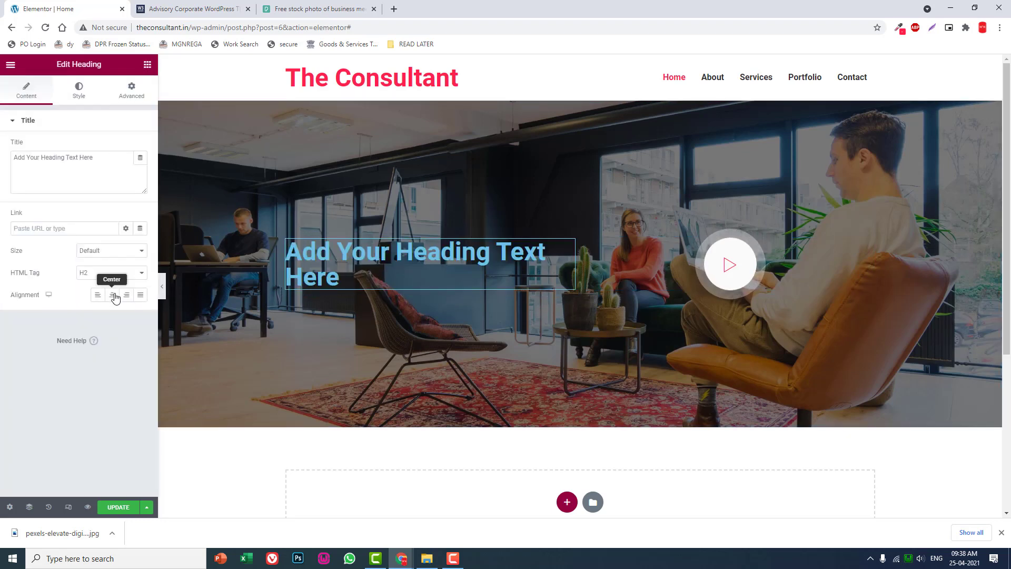
pyautogui.click(79, 99)
pyautogui.click(140, 147)
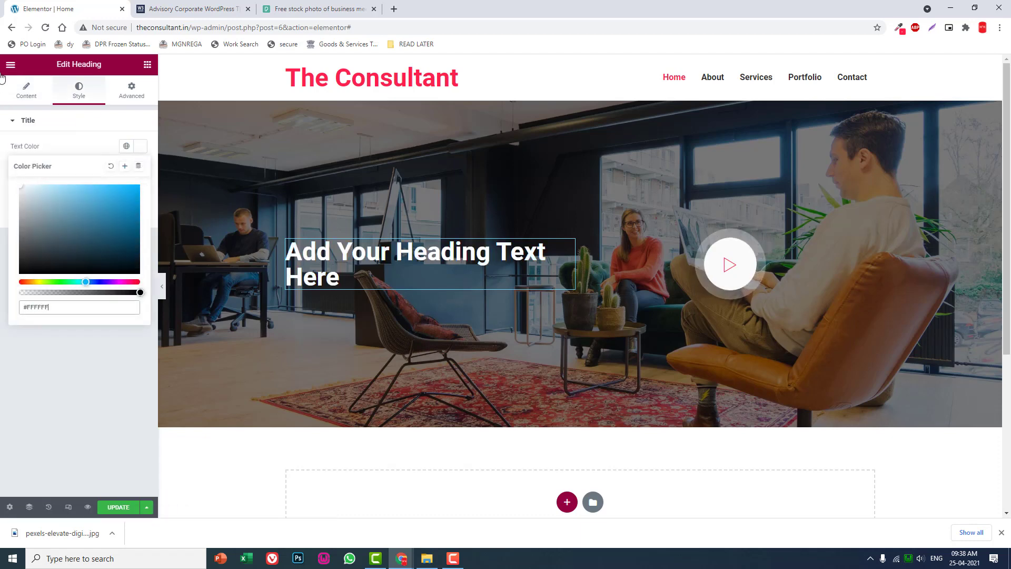
pyautogui.click(193, 9)
pyautogui.moveTo(339, 265); pyautogui.dragTo(179, 160)
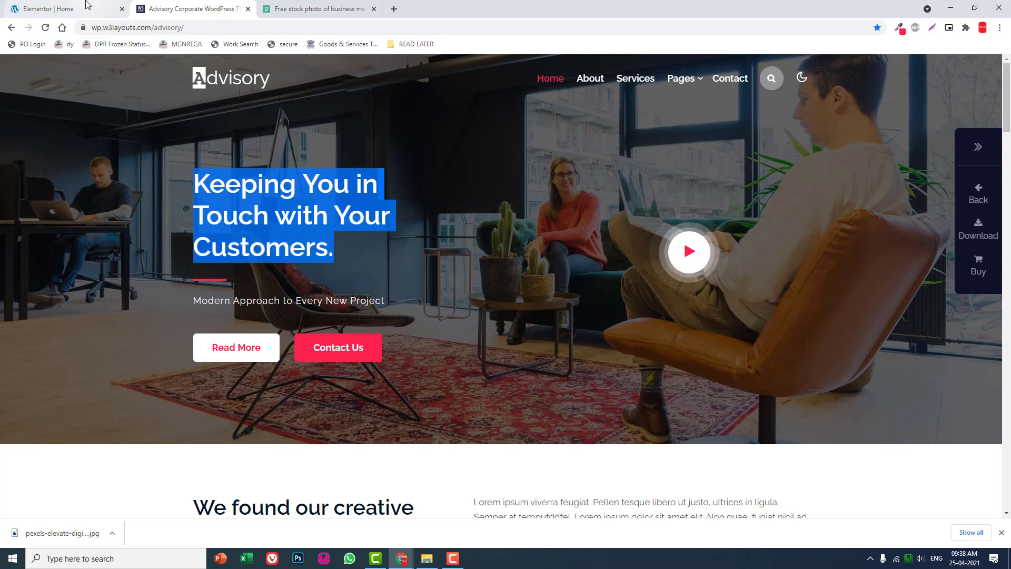
pyautogui.click(66, 9)
pyautogui.click(34, 96)
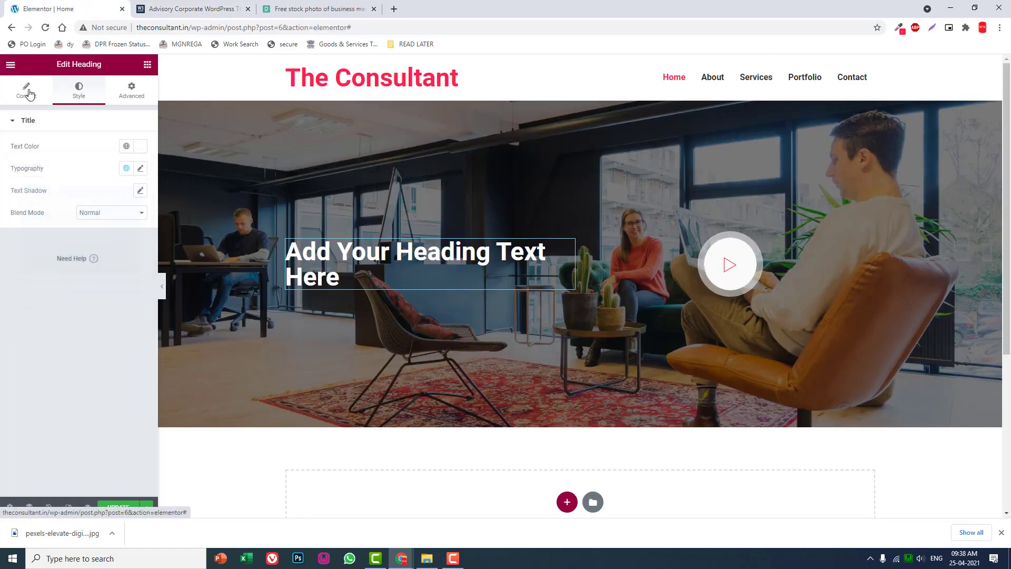
pyautogui.click(34, 96)
pyautogui.click(102, 158)
pyautogui.hotkey('ctrl', 'a')
pyautogui.hotkey('ctrl', 'v')
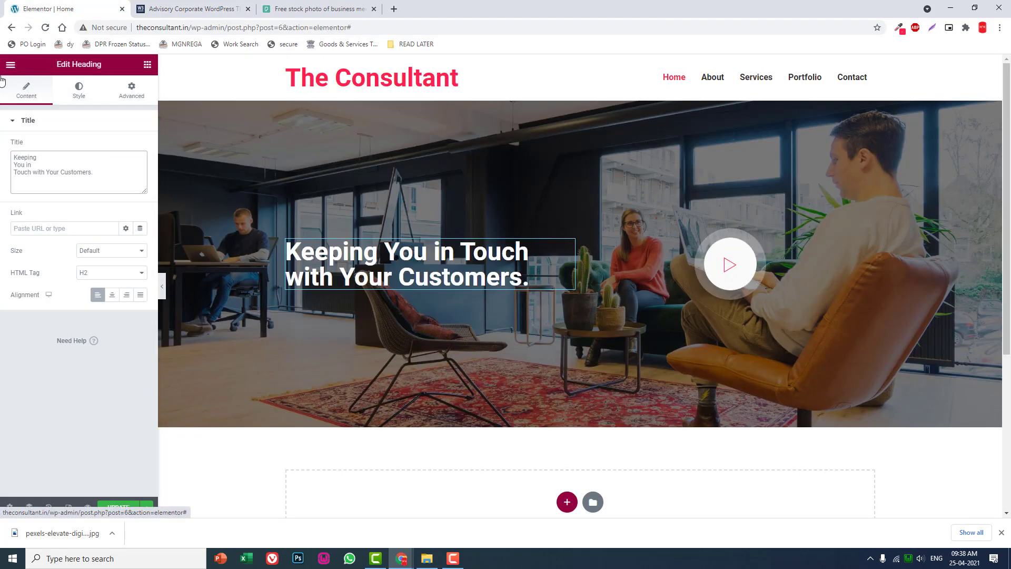
# Set the heading's typography line height to 1.3
pyautogui.click(82, 92)
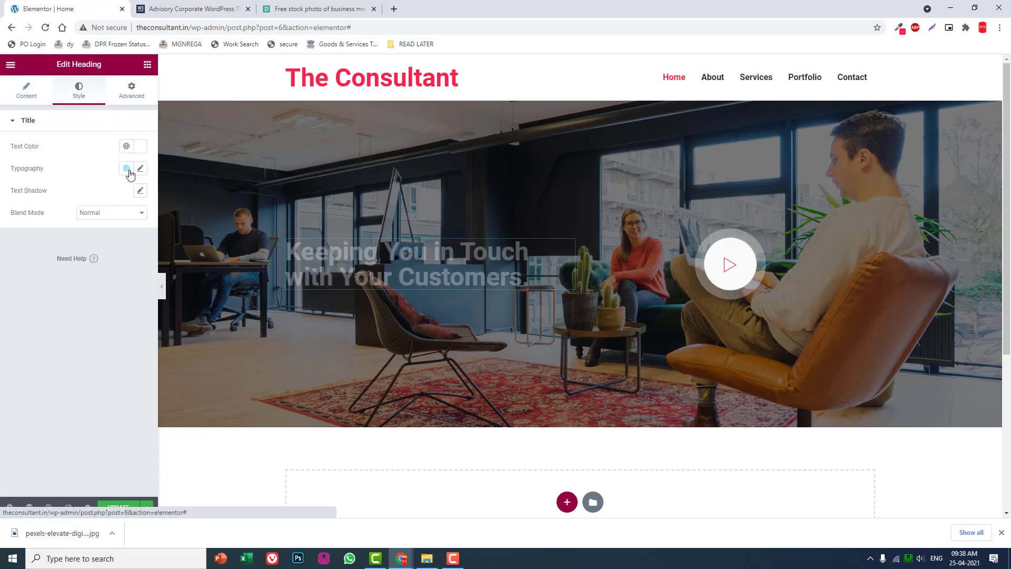
pyautogui.click(141, 168)
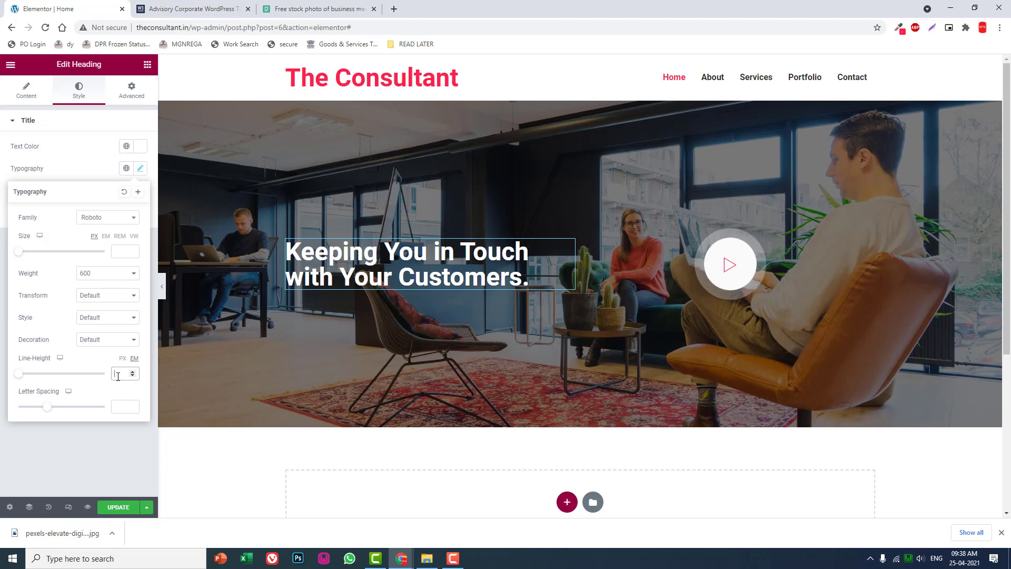
pyautogui.write('.3')
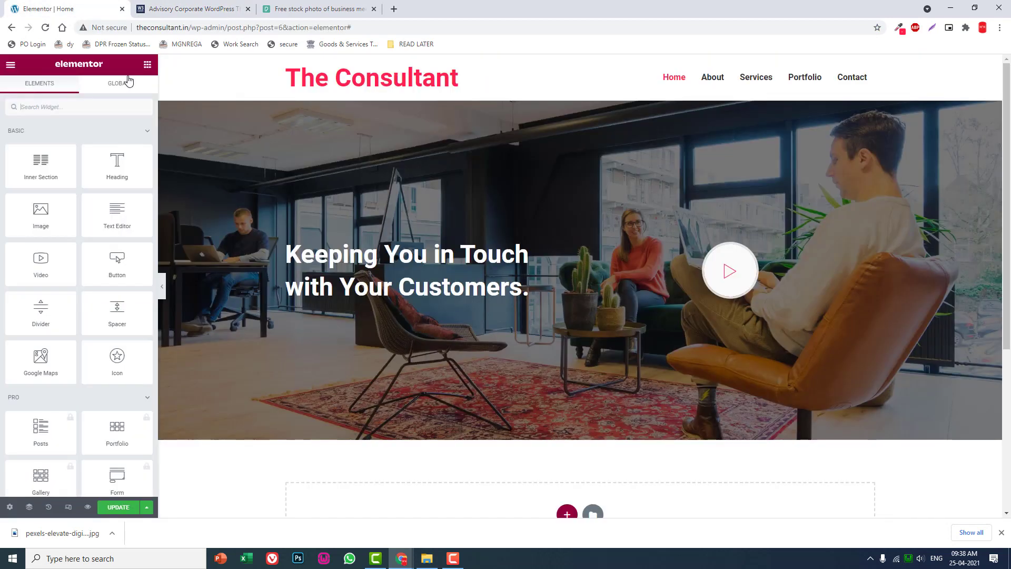
# Place a divider under the heading, left-aligned with width 7
pyautogui.moveTo(41, 308); pyautogui.dragTo(414, 298)
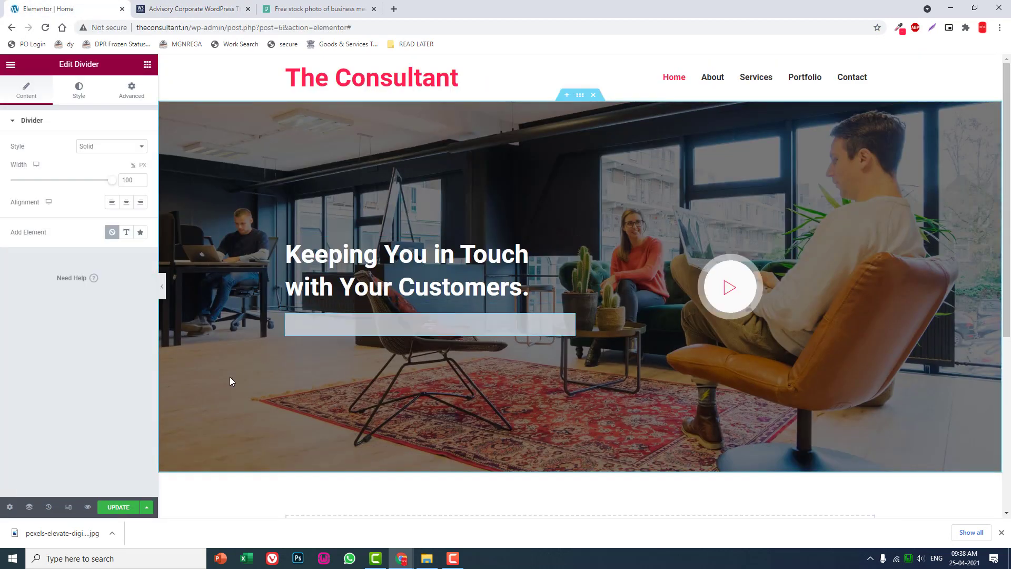
pyautogui.click(112, 202)
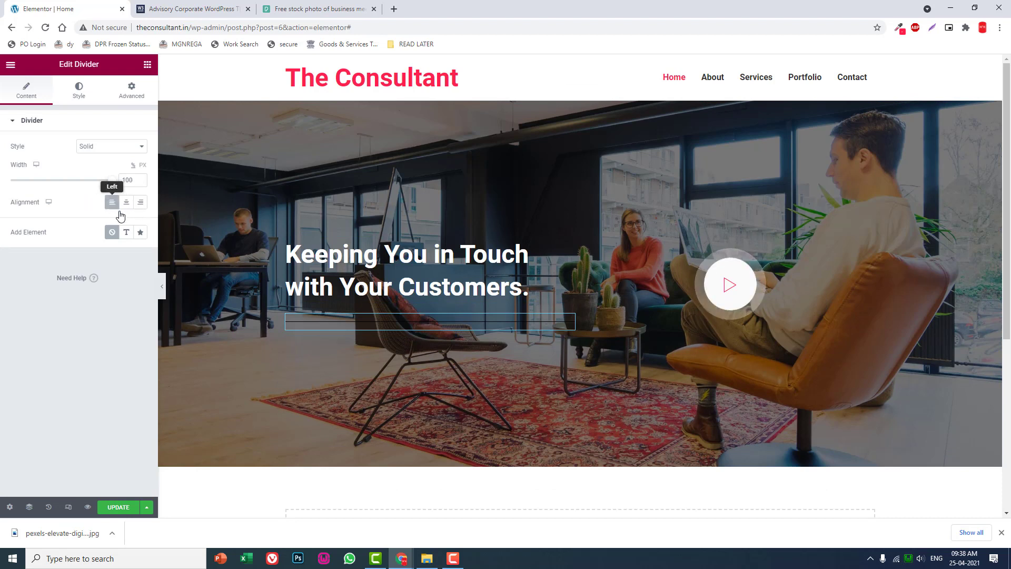
pyautogui.moveTo(113, 184); pyautogui.dragTo(20, 188)
# Style the divider with weight 3.2 and colour #FF214F
pyautogui.click(79, 91)
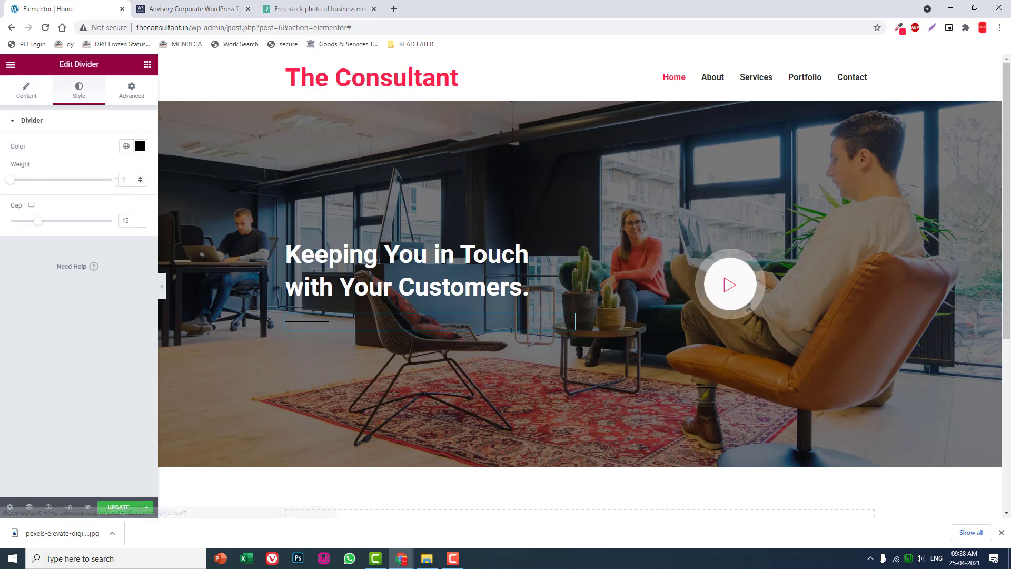
pyautogui.moveTo(11, 185); pyautogui.dragTo(35, 187)
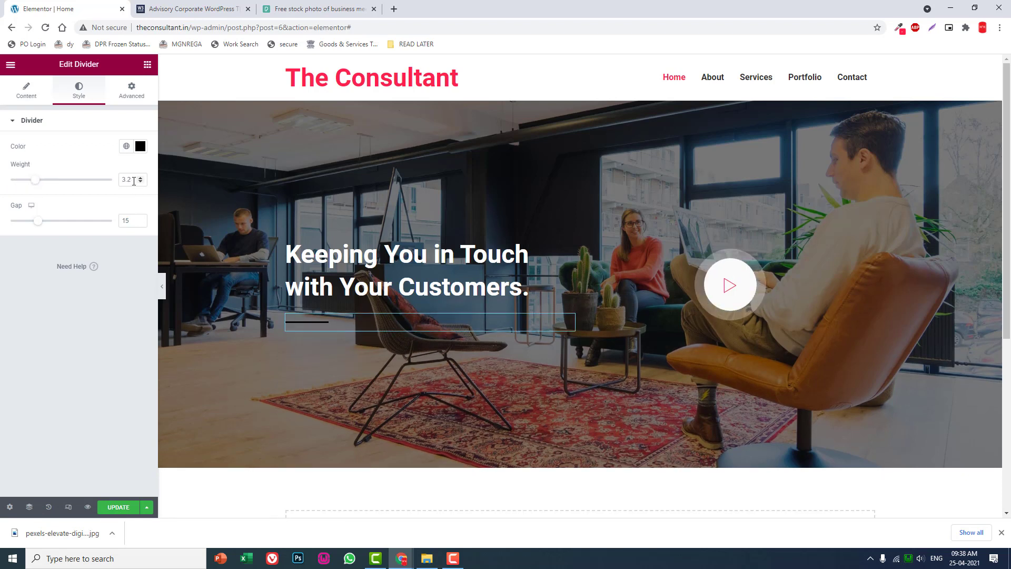
pyautogui.click(140, 146)
pyautogui.hotkey('ctrl', 'v')
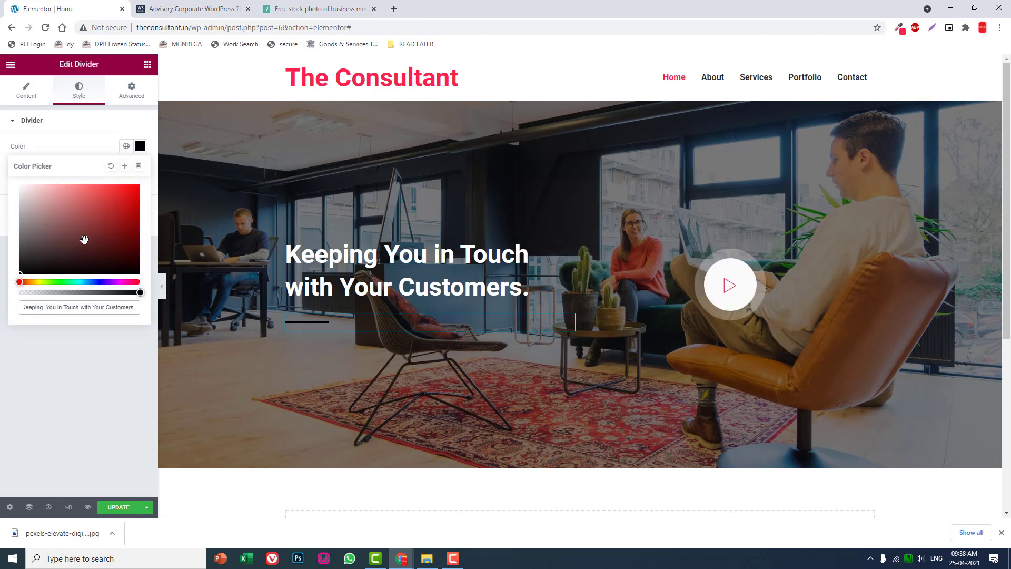
pyautogui.hotkey('ctrl', 'z')
pyautogui.click(899, 28)
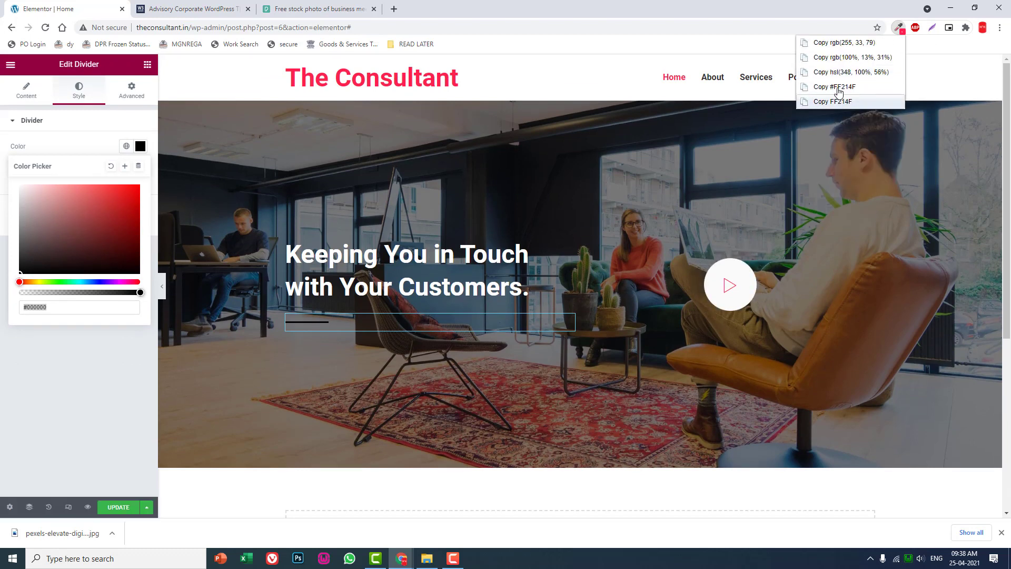
pyautogui.click(843, 86)
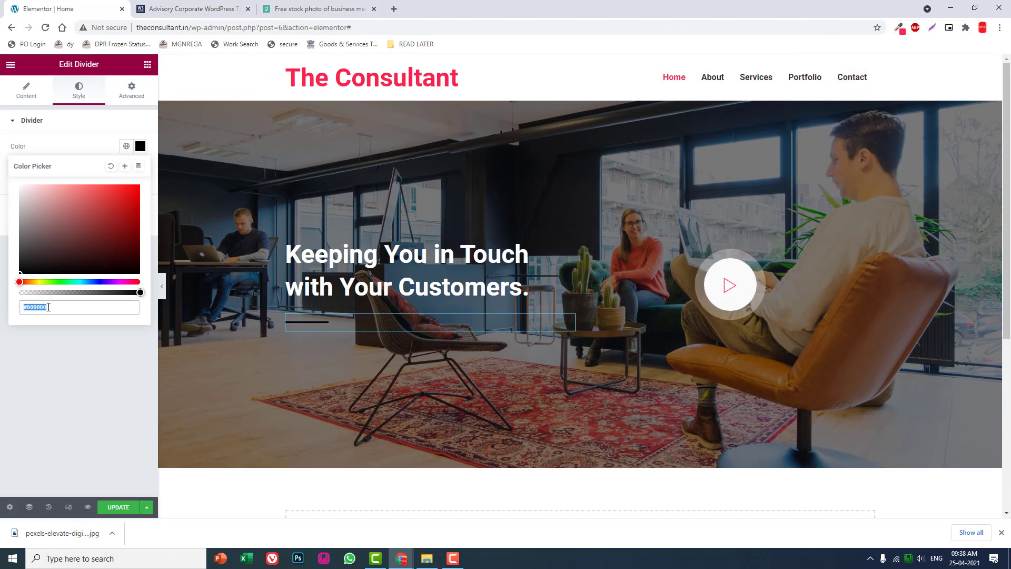
pyautogui.hotkey('ctrl', 'v')
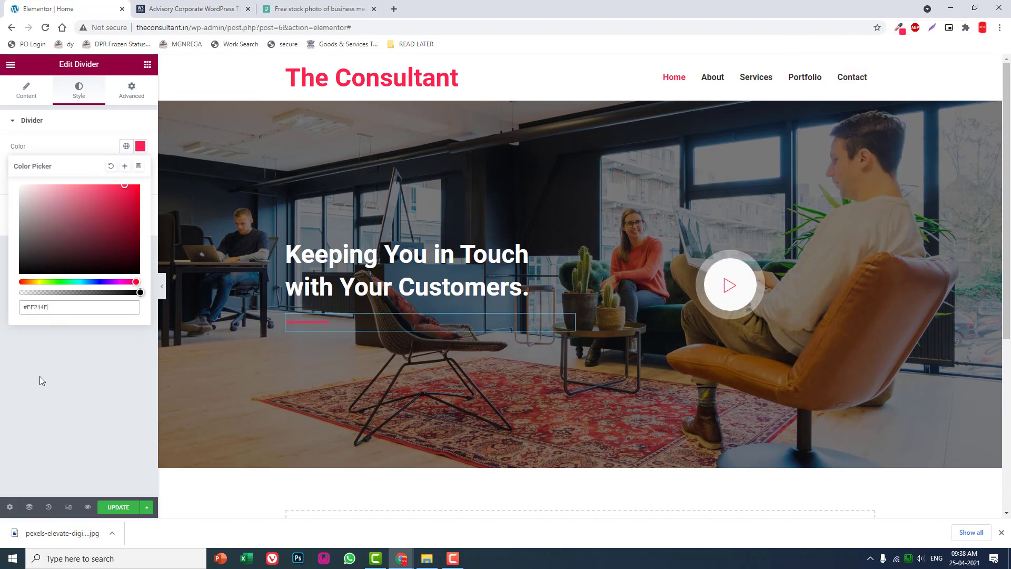
pyautogui.click(40, 376)
pyautogui.click(190, 9)
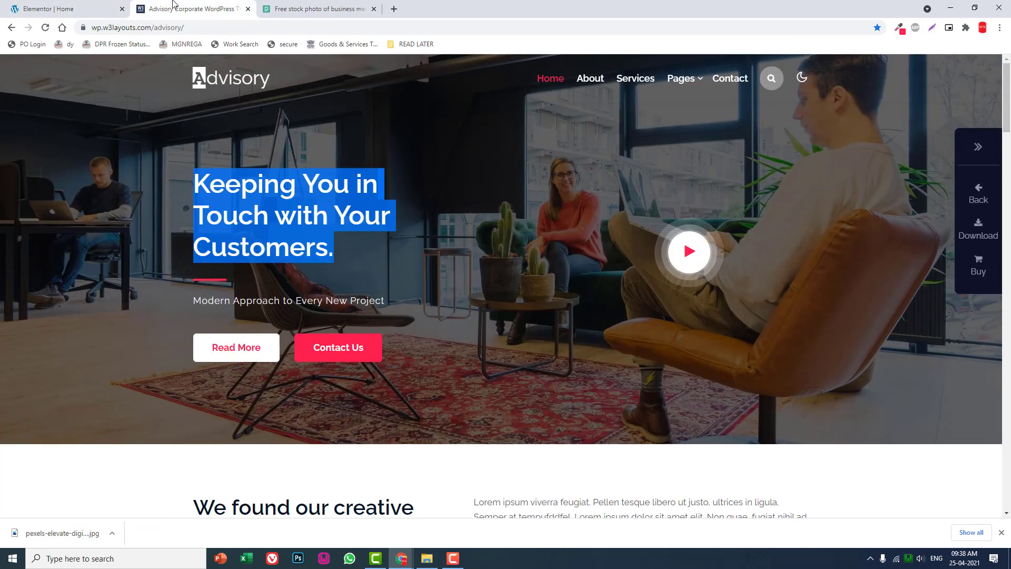
pyautogui.click(95, 9)
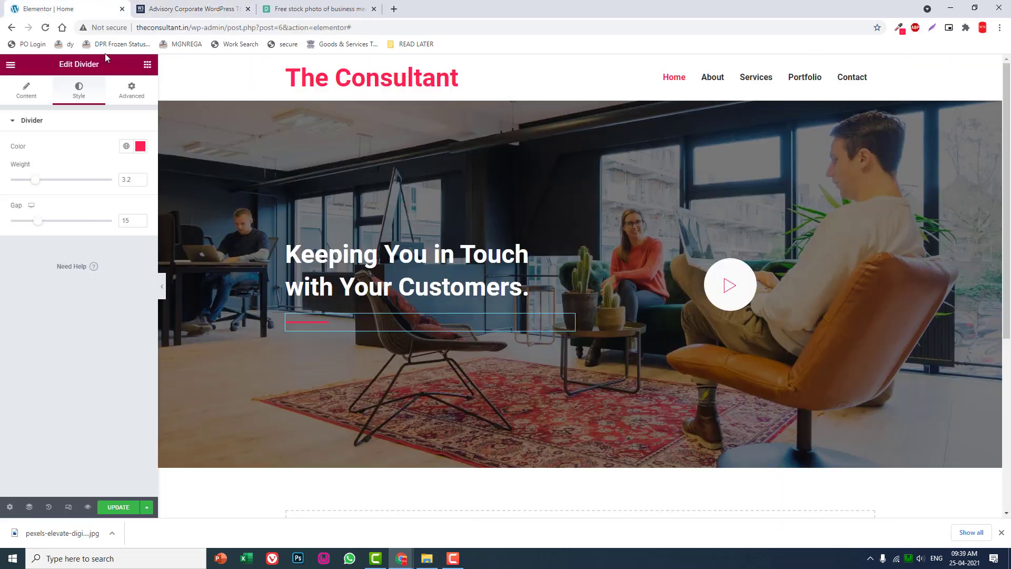
# Duplicate the hero heading, move the copy below the divider and make it H5
pyautogui.rightClick(573, 246)
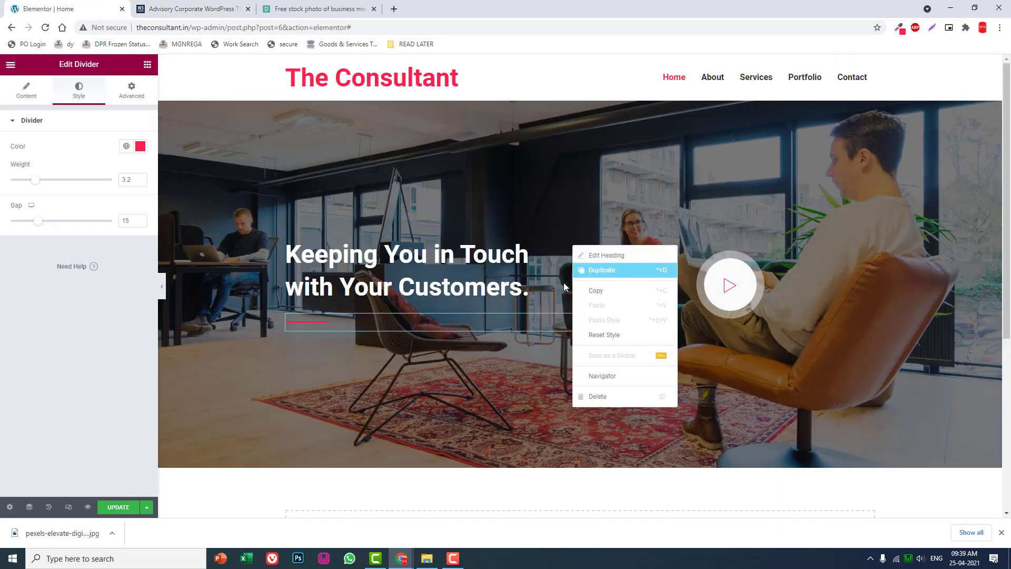
pyautogui.click(601, 269)
pyautogui.moveTo(567, 324); pyautogui.dragTo(316, 333)
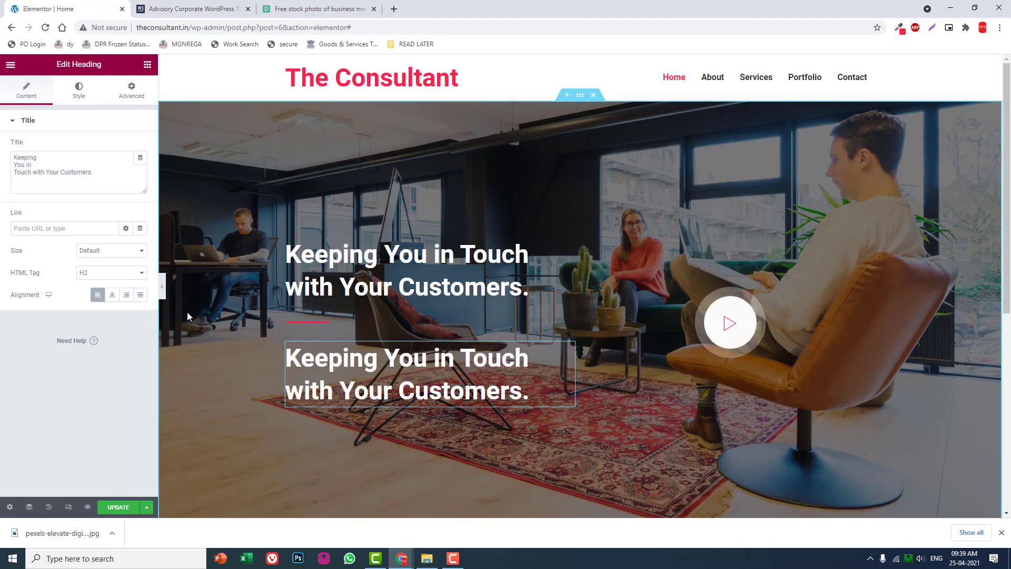
pyautogui.click(108, 273)
pyautogui.click(100, 320)
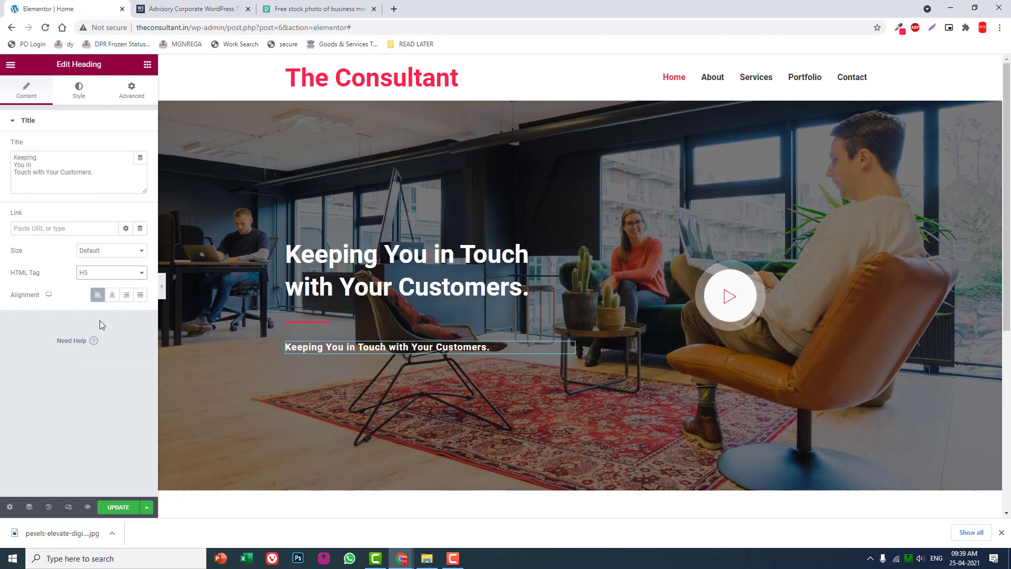
# Replace the copy's text with 'Modern Approach to Every New Project' from the reference site
pyautogui.click(190, 9)
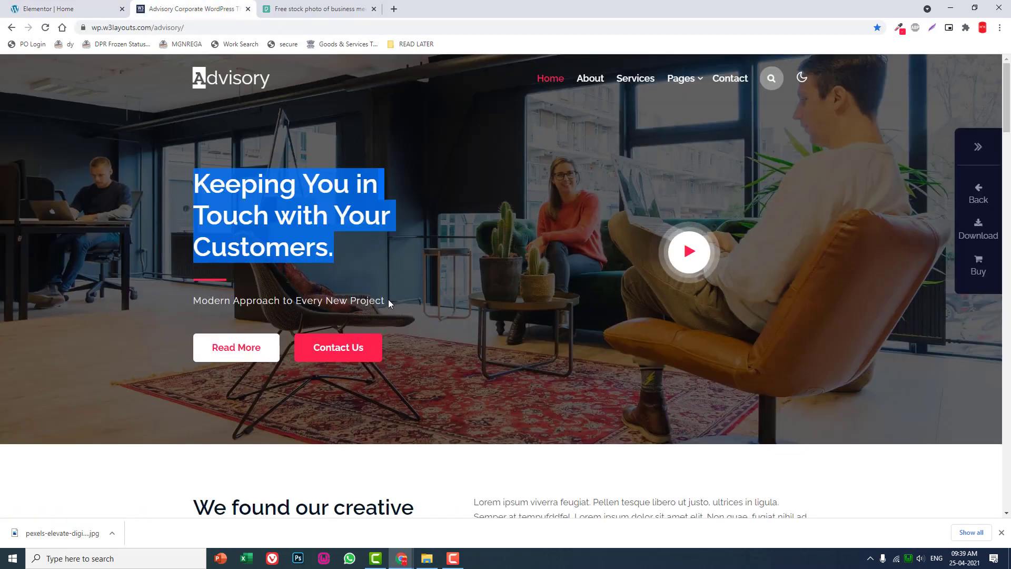
pyautogui.moveTo(388, 301); pyautogui.dragTo(188, 296)
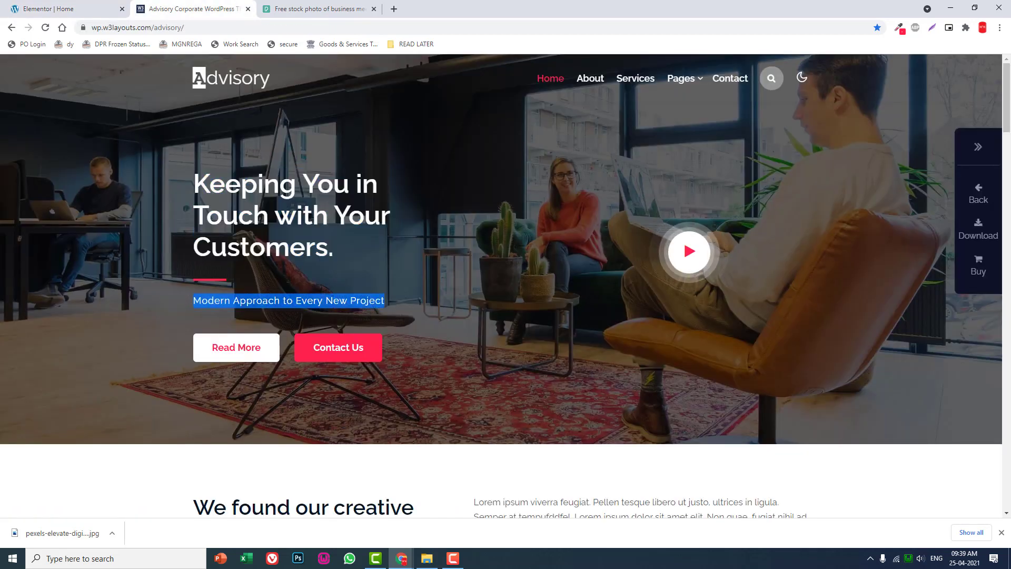
pyautogui.click(62, 9)
pyautogui.hotkey('ctrl', 'a')
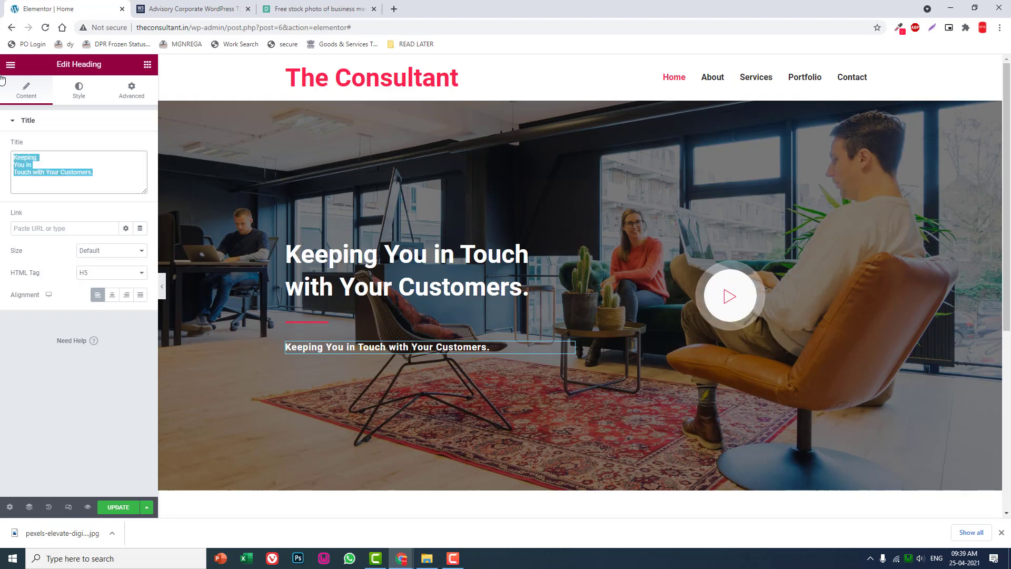
pyautogui.hotkey('ctrl', 'v')
# Set the subtitle's typography font weight to 400
pyautogui.click(79, 89)
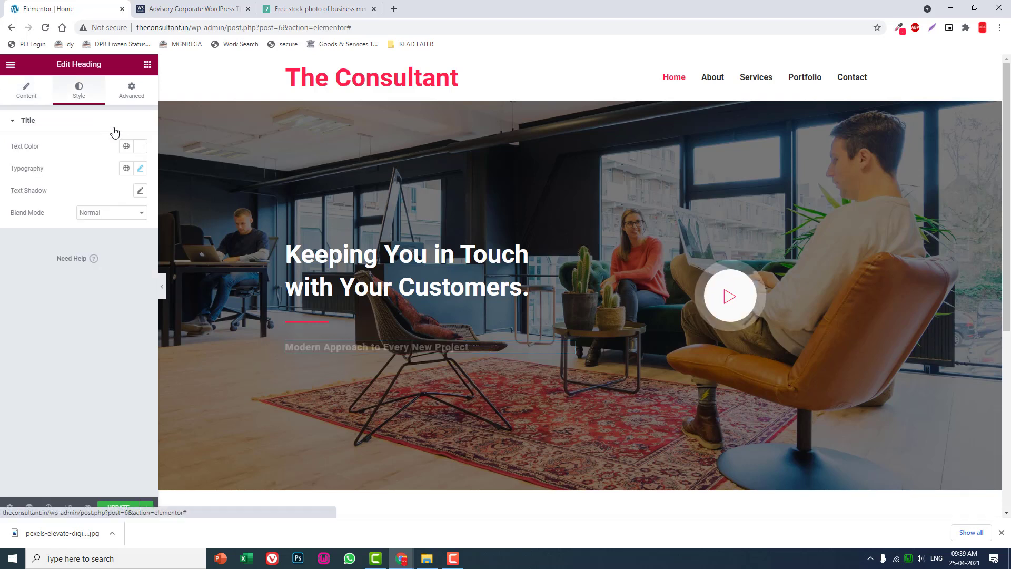
pyautogui.click(141, 168)
pyautogui.click(105, 274)
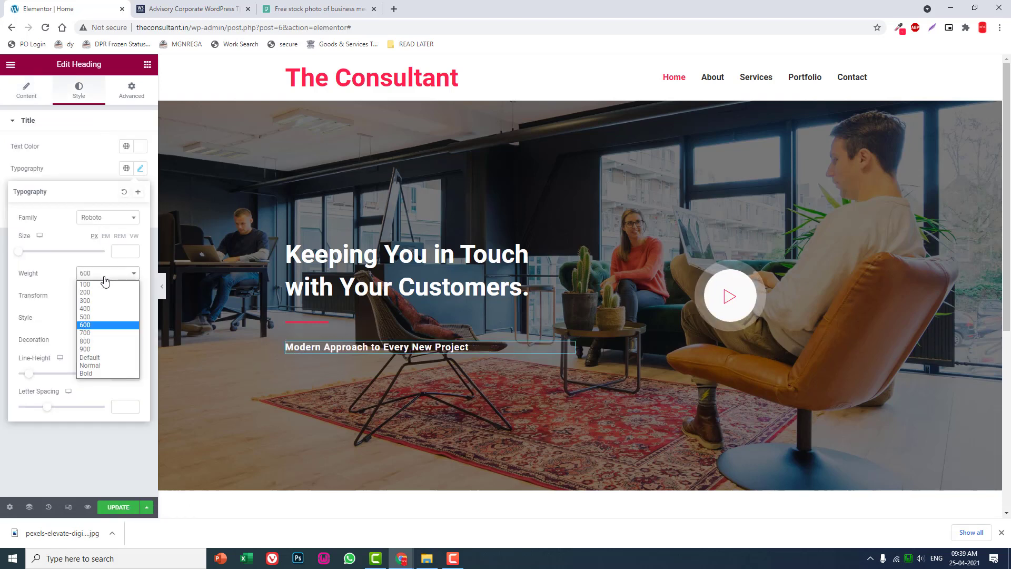
pyautogui.click(102, 314)
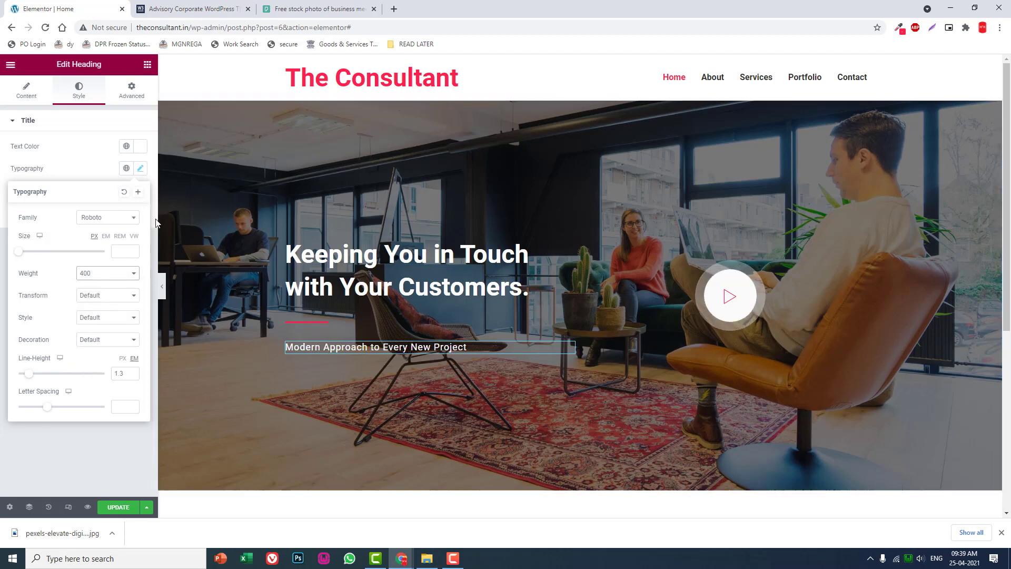
# Add a two-column inner section below the subtitle after checking the reference buttons
pyautogui.click(148, 64)
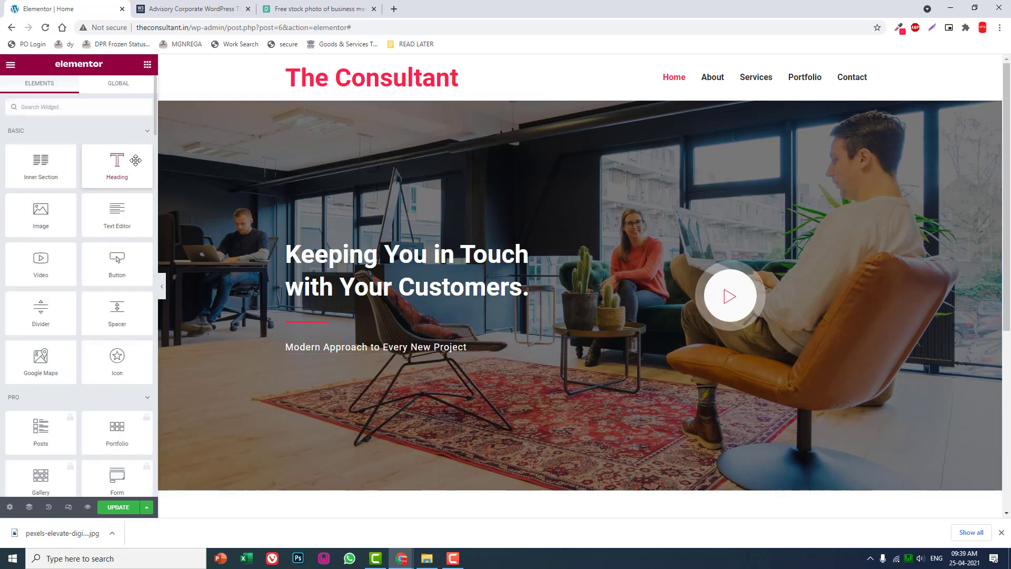
pyautogui.click(176, 8)
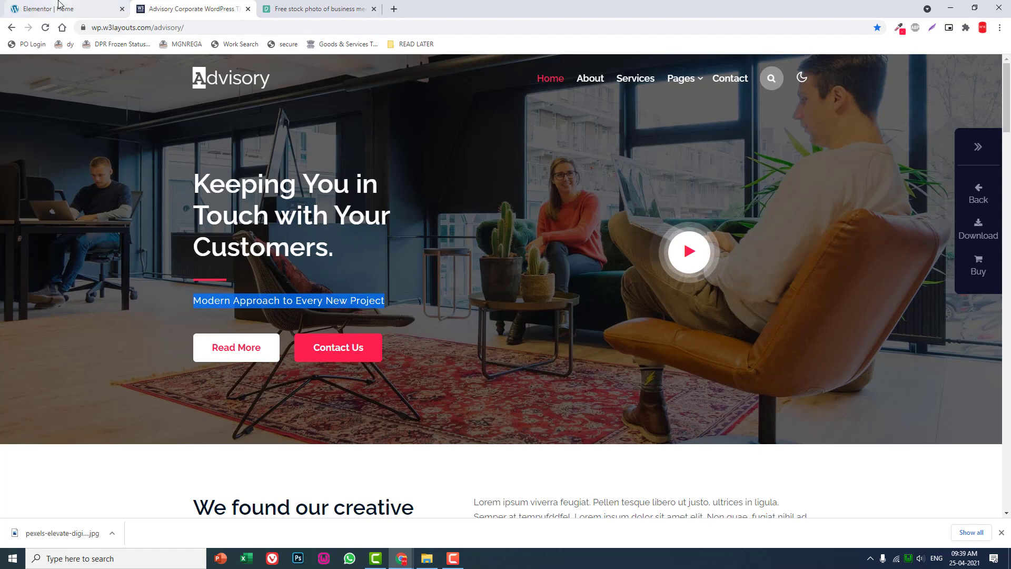
pyautogui.click(59, 5)
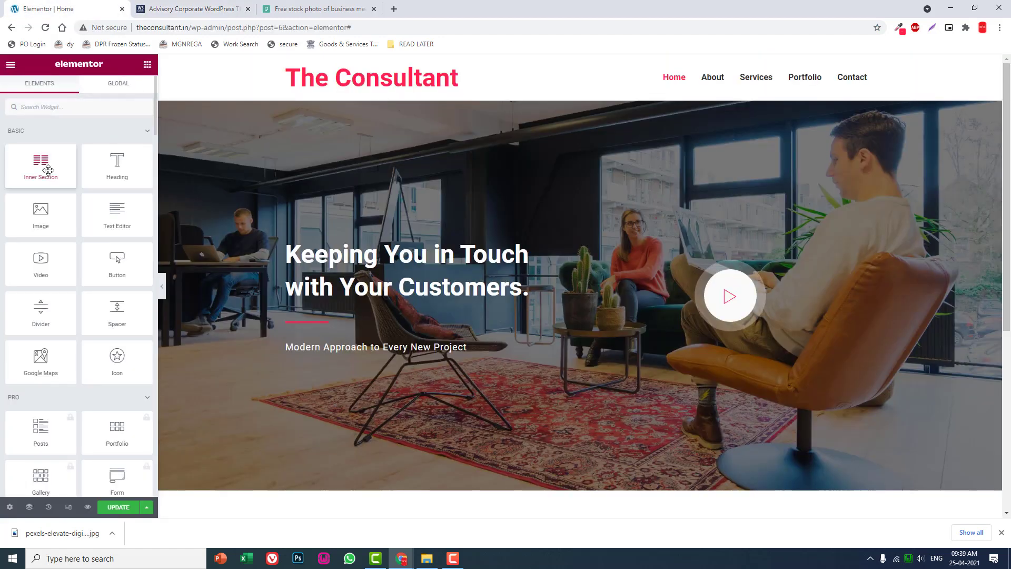
pyautogui.moveTo(48, 170); pyautogui.dragTo(425, 353)
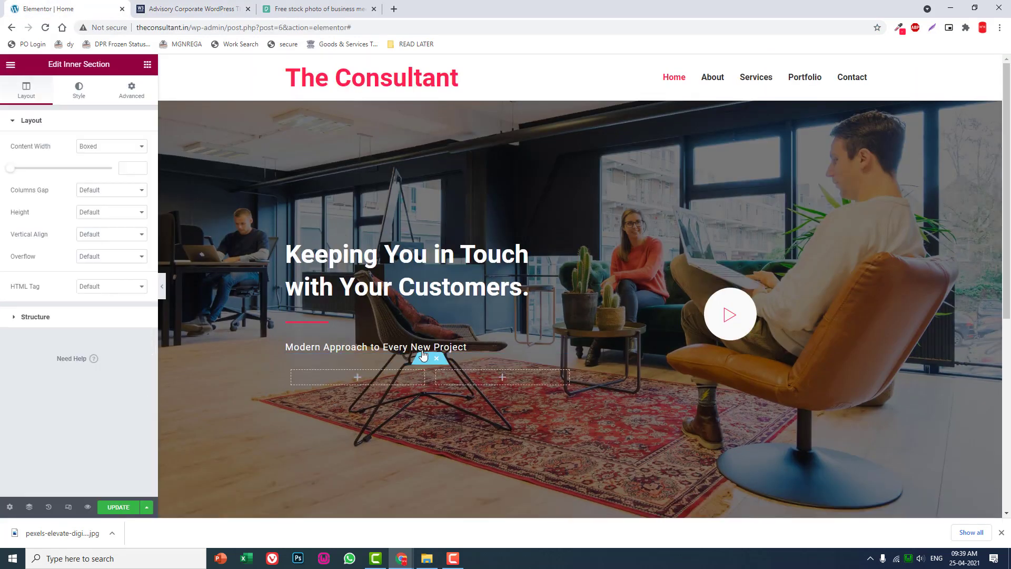
# Place a Button widget in the left column and remove the inner section's column gap
pyautogui.click(146, 65)
pyautogui.moveTo(117, 262); pyautogui.dragTo(383, 381)
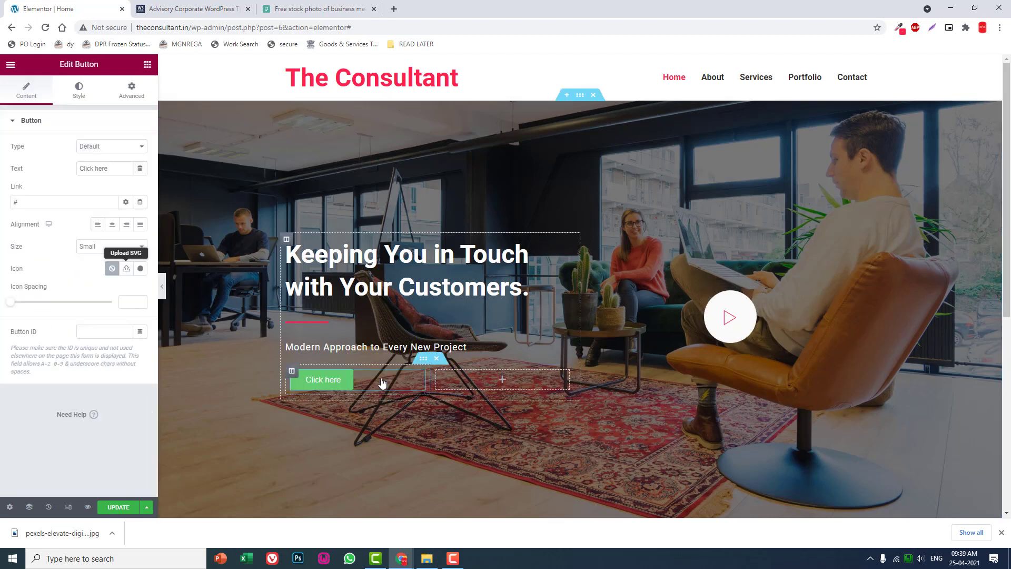
pyautogui.click(424, 360)
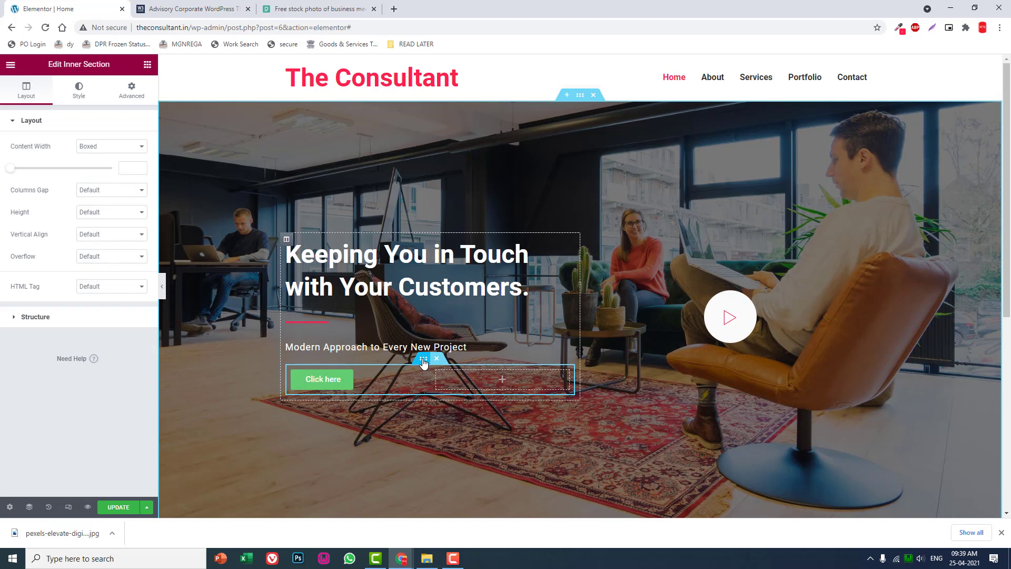
pyautogui.click(91, 190)
pyautogui.click(99, 211)
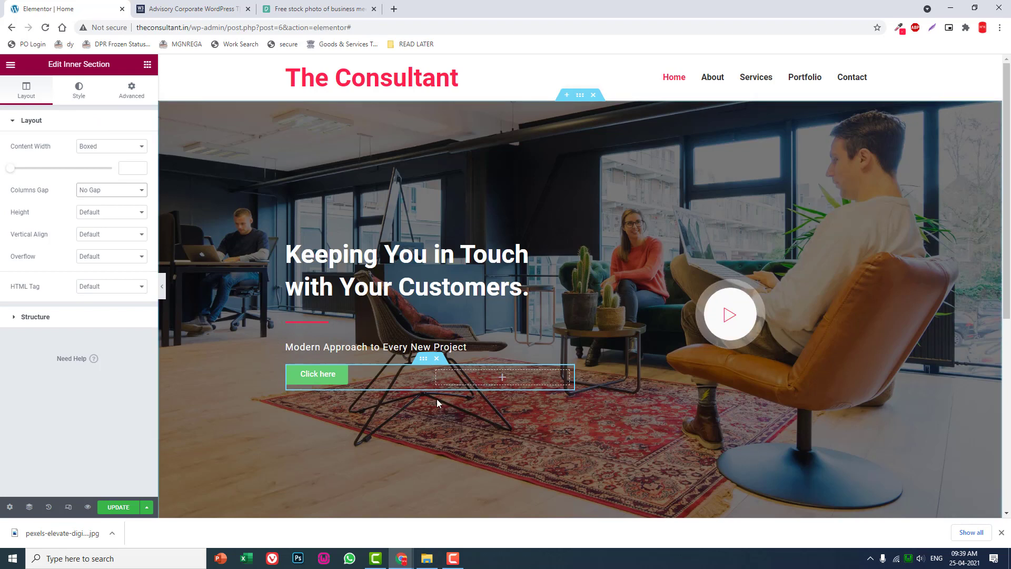
# Make the Click here button justified and Large, then compare with the Advisory demo
pyautogui.click(426, 373)
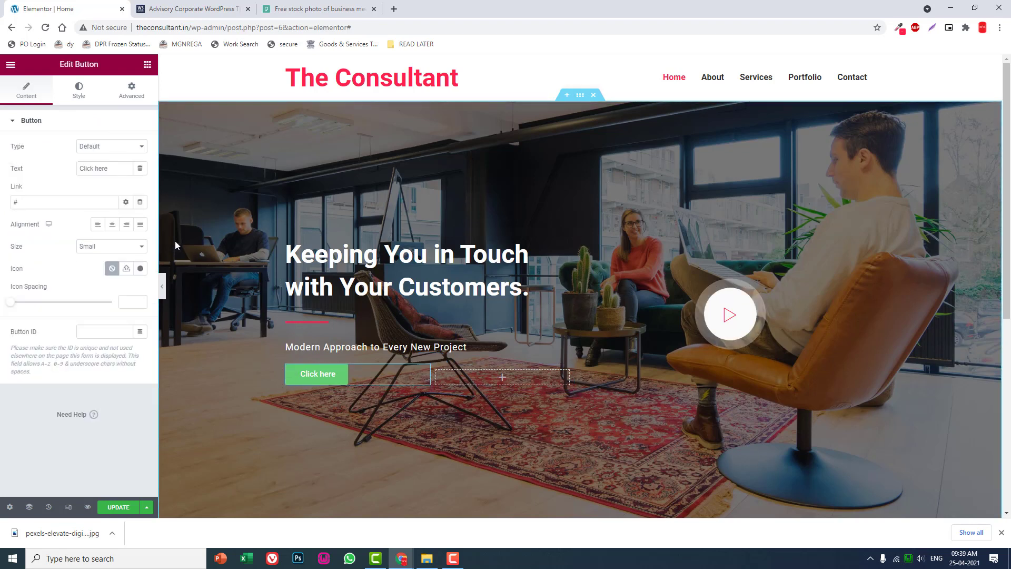
pyautogui.click(141, 225)
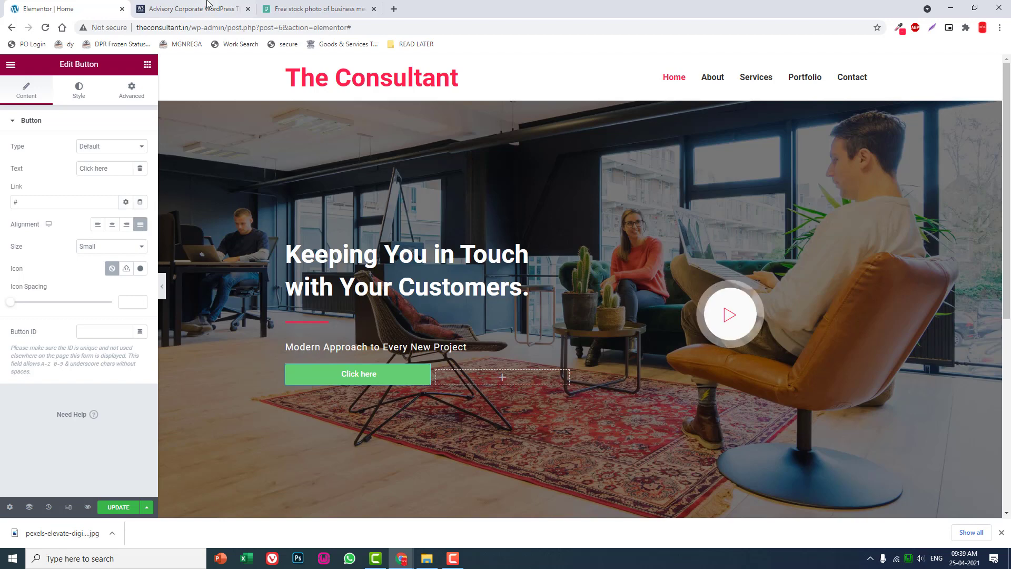
pyautogui.click(102, 246)
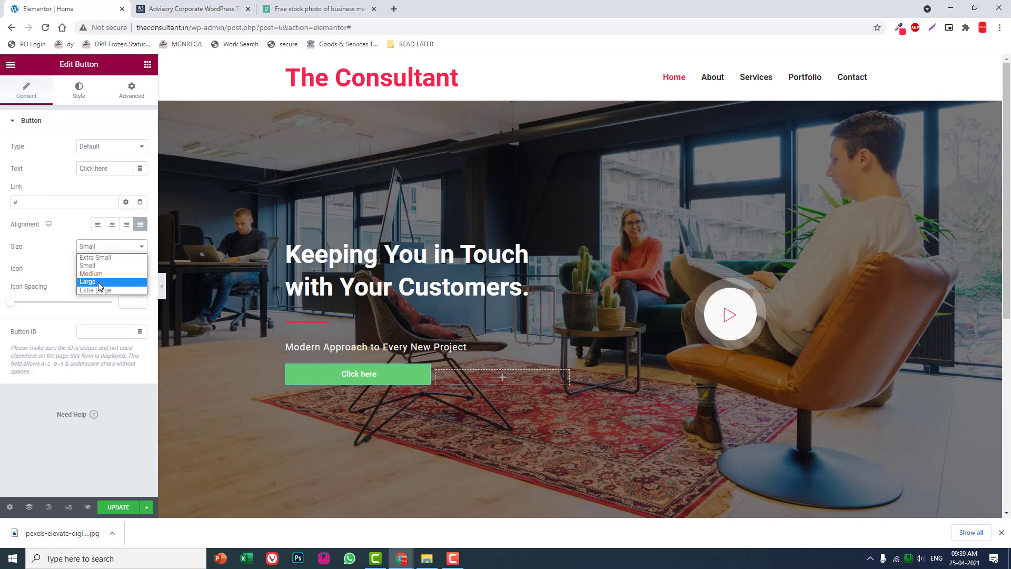
pyautogui.click(101, 285)
pyautogui.click(226, 9)
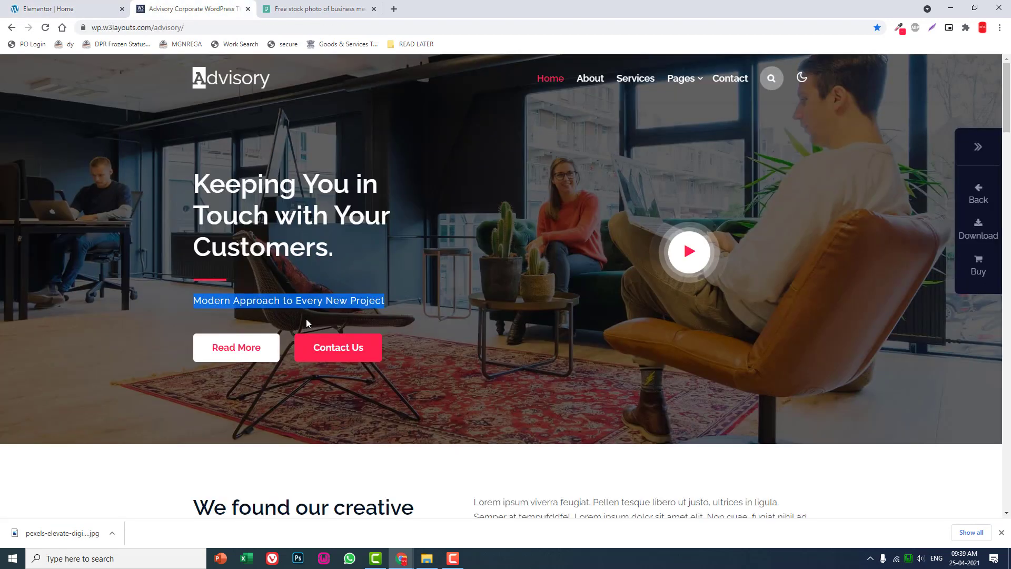
pyautogui.click(48, 4)
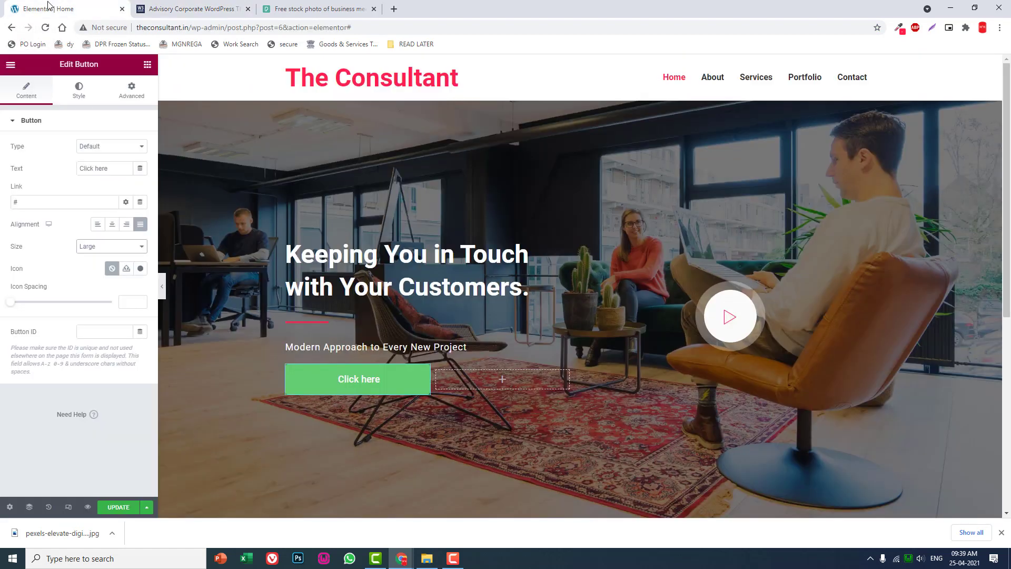
pyautogui.moveTo(122, 171); pyautogui.dragTo(1, 171)
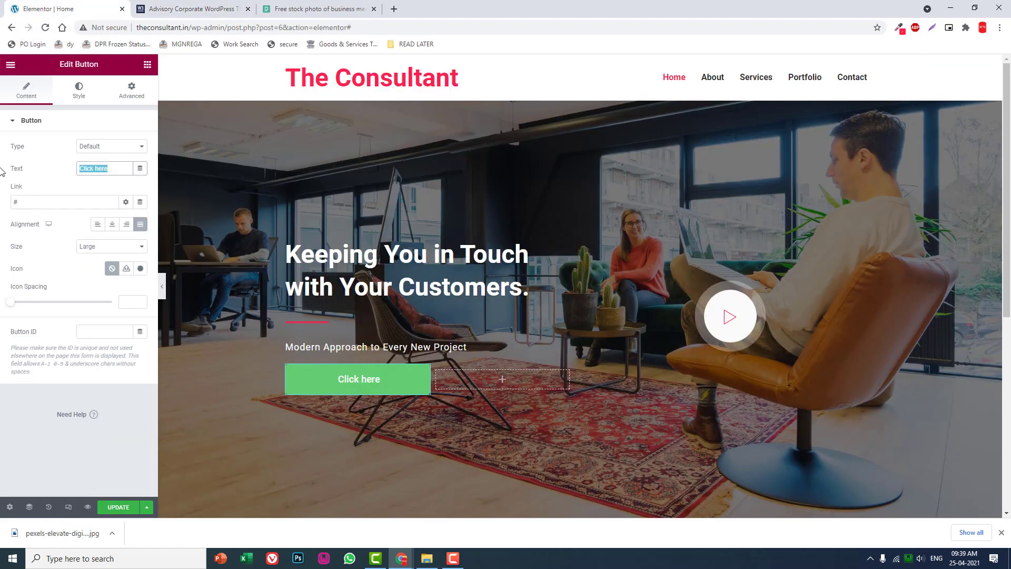
pyautogui.write('rE')
pyautogui.press('BackSpace')
pyautogui.press('BackSpace')
pyautogui.write('Rea')
pyautogui.click(16, 202)
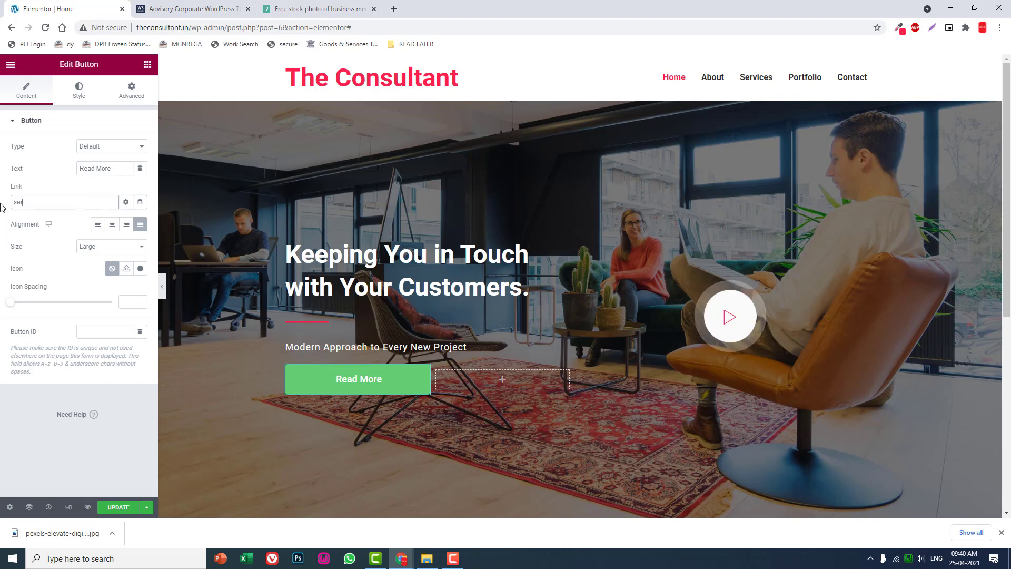
pyautogui.write('service')
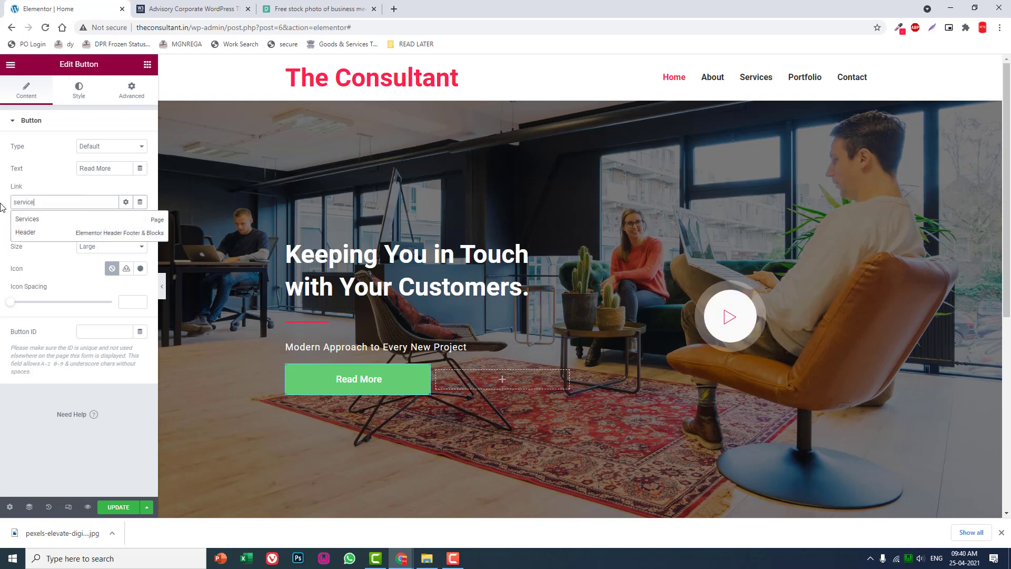
pyautogui.click(43, 224)
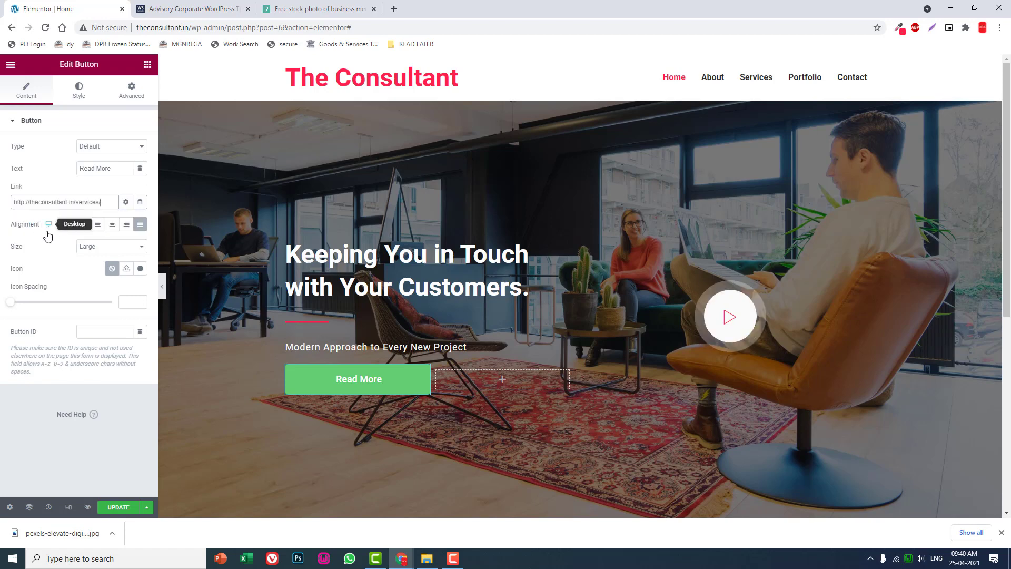
pyautogui.click(158, 9)
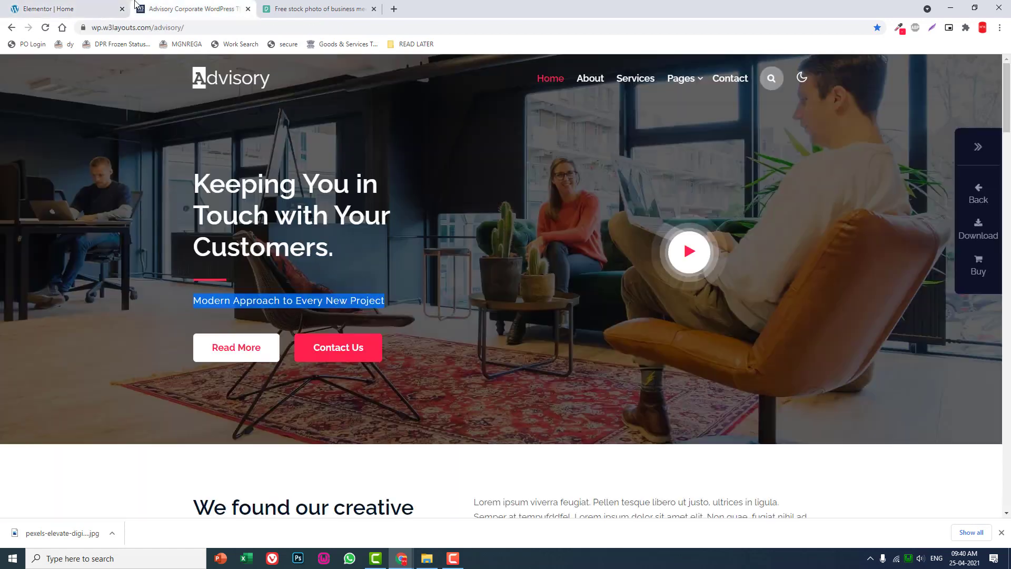
pyautogui.click(84, 7)
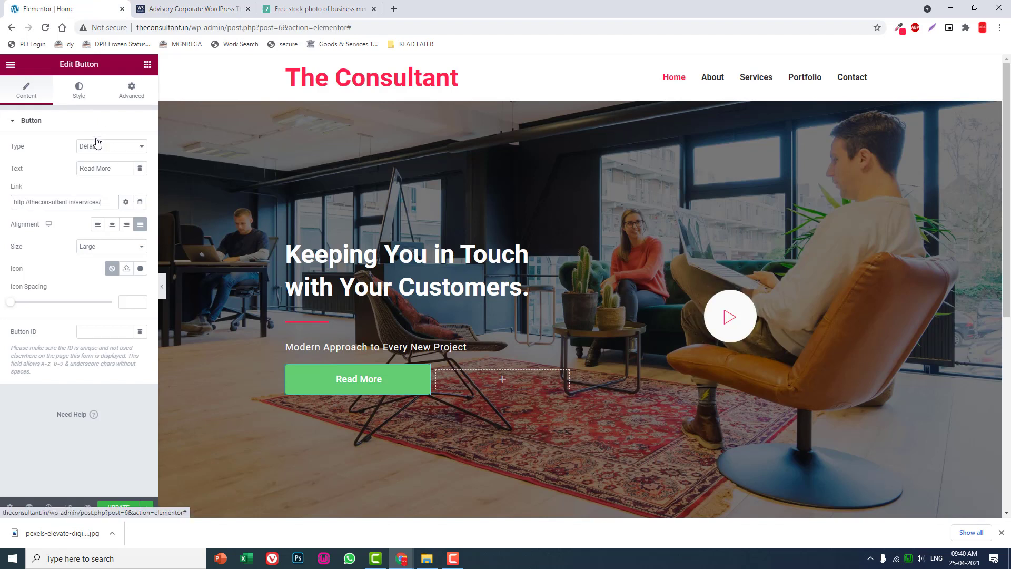
# Set the button background colour to the page's red accent, #FF214F
pyautogui.click(79, 89)
pyautogui.click(141, 257)
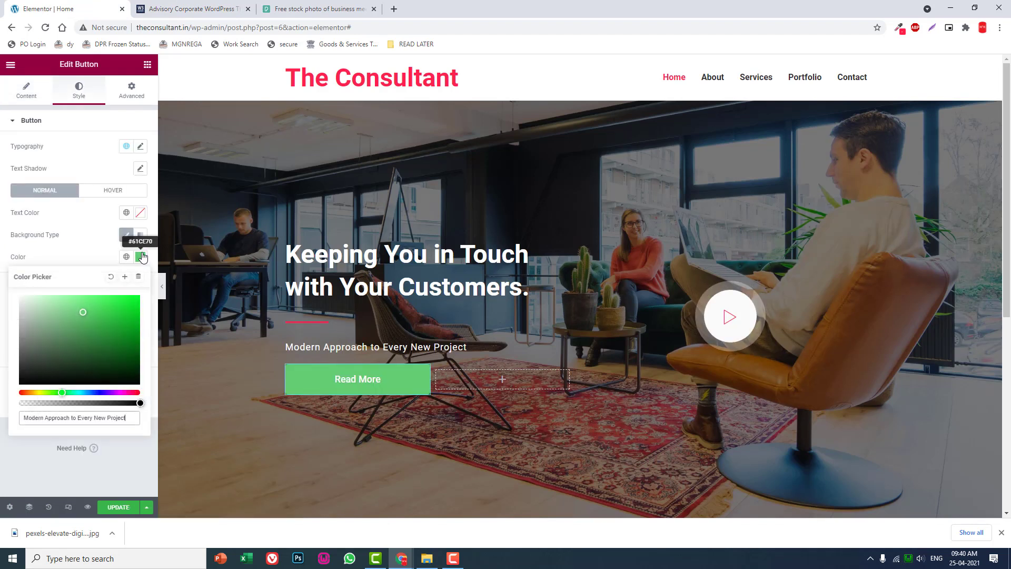
pyautogui.click(900, 29)
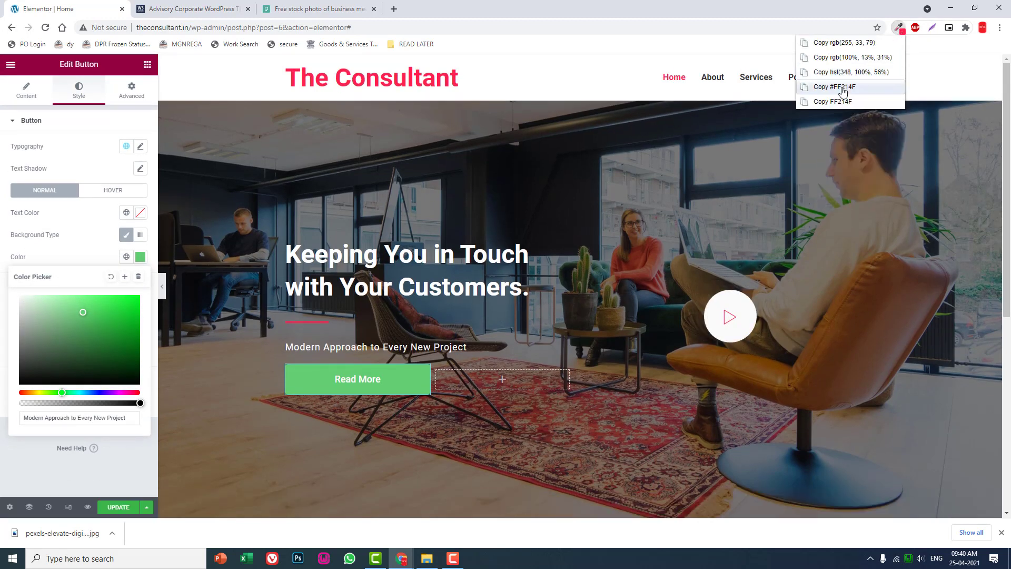
pyautogui.click(851, 83)
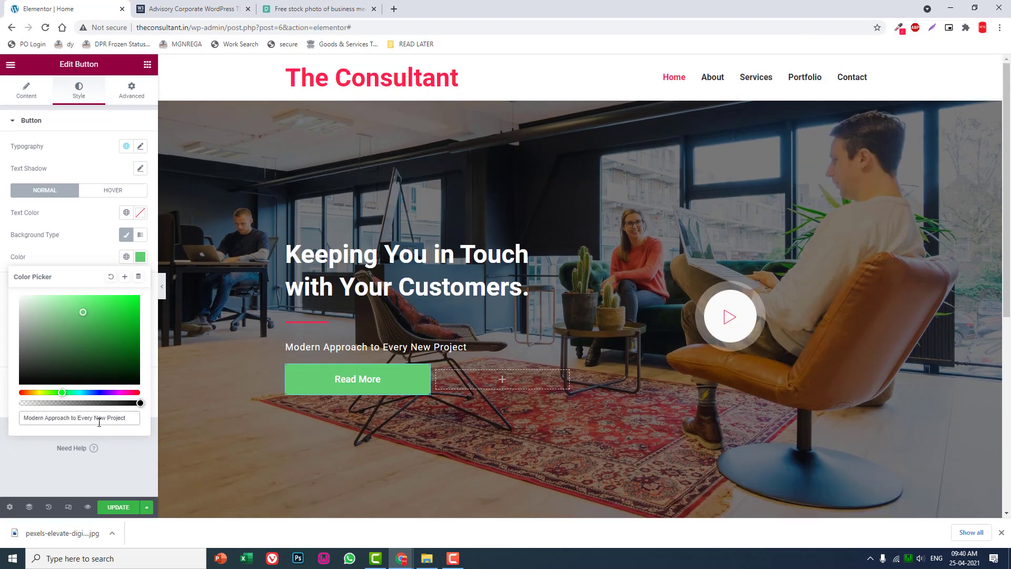
pyautogui.hotkey('ctrl', 'a')
pyautogui.write('#FF214F')
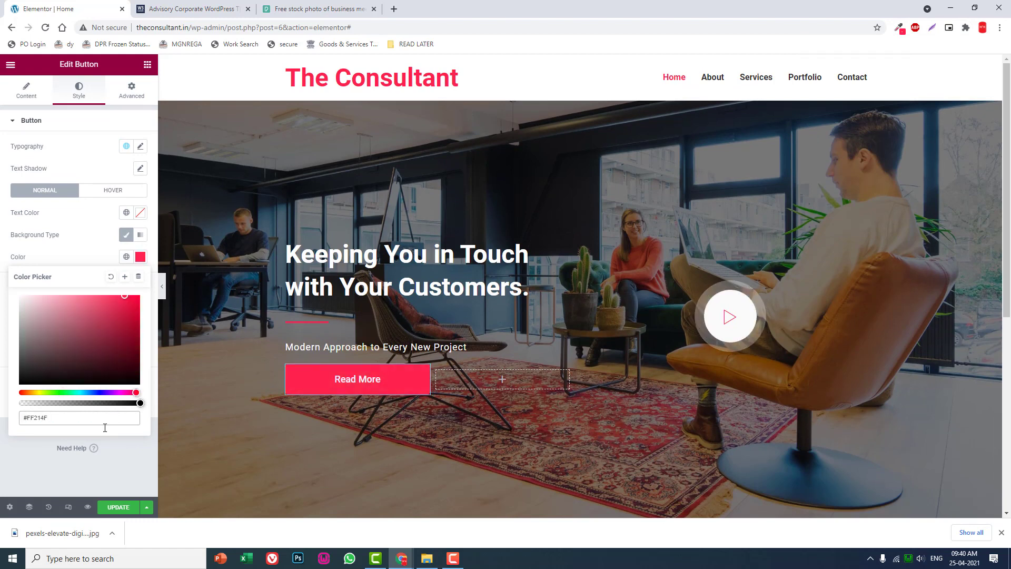
pyautogui.click(34, 482)
# Give the button a solid 1 px #FF214F border and preview the page
pyautogui.click(99, 290)
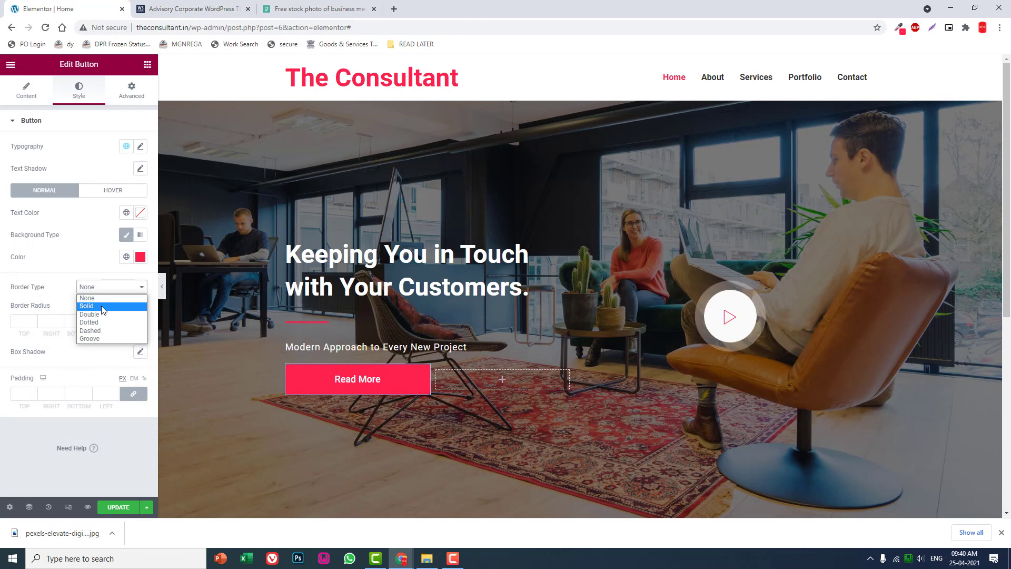
pyautogui.click(89, 306)
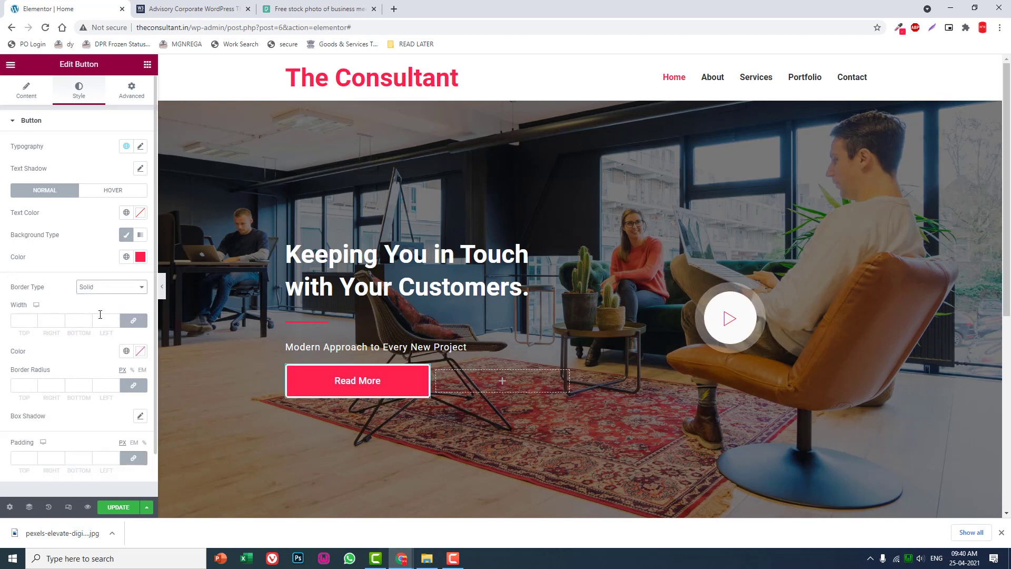
pyautogui.click(116, 319)
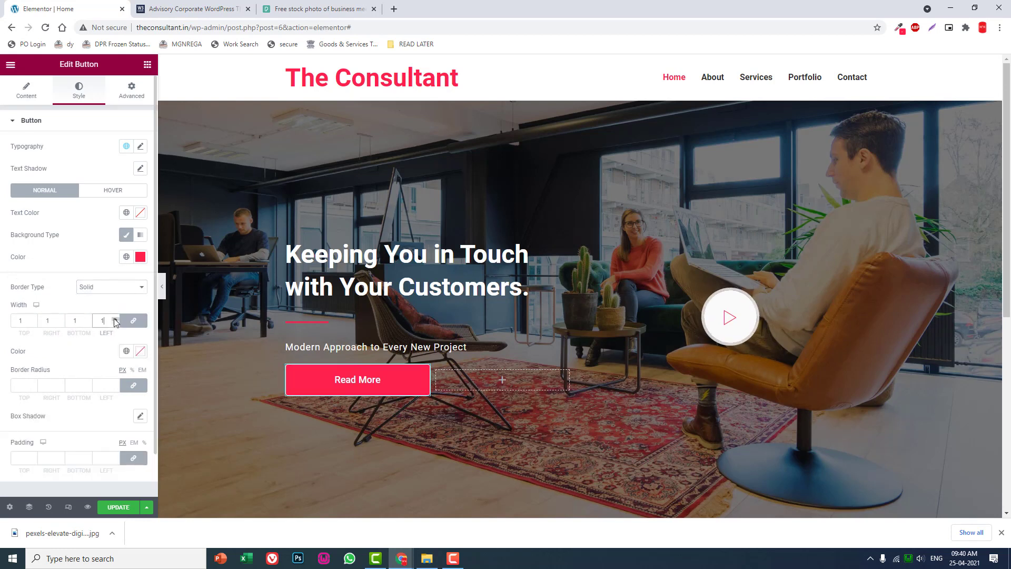
pyautogui.click(140, 351)
pyautogui.hotkey('ctrl', 'v')
pyautogui.click(3, 236)
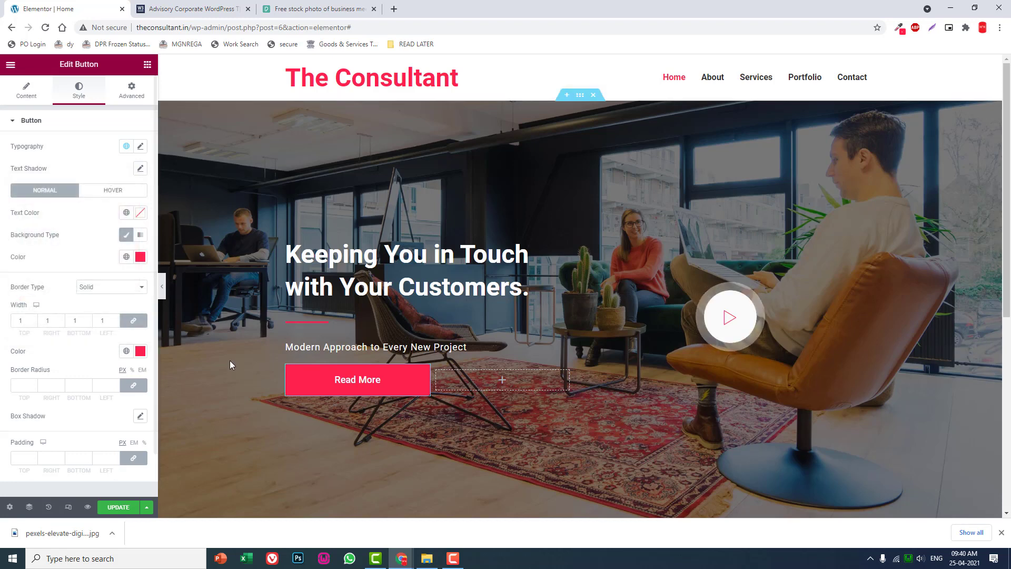
pyautogui.click(162, 289)
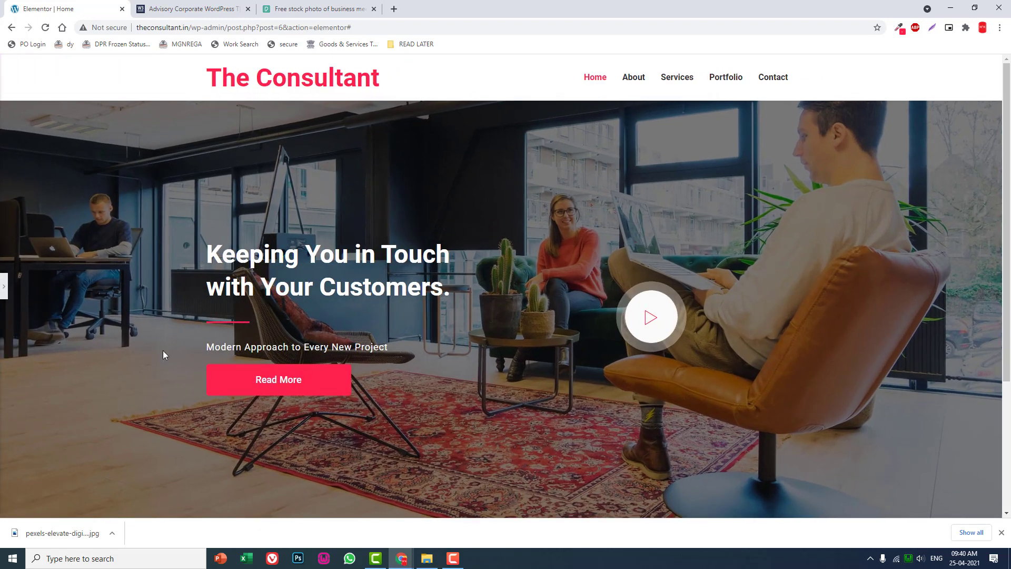
# Set the hover text colour to #FF214F and hover background to white #FFFFFF
pyautogui.click(2, 289)
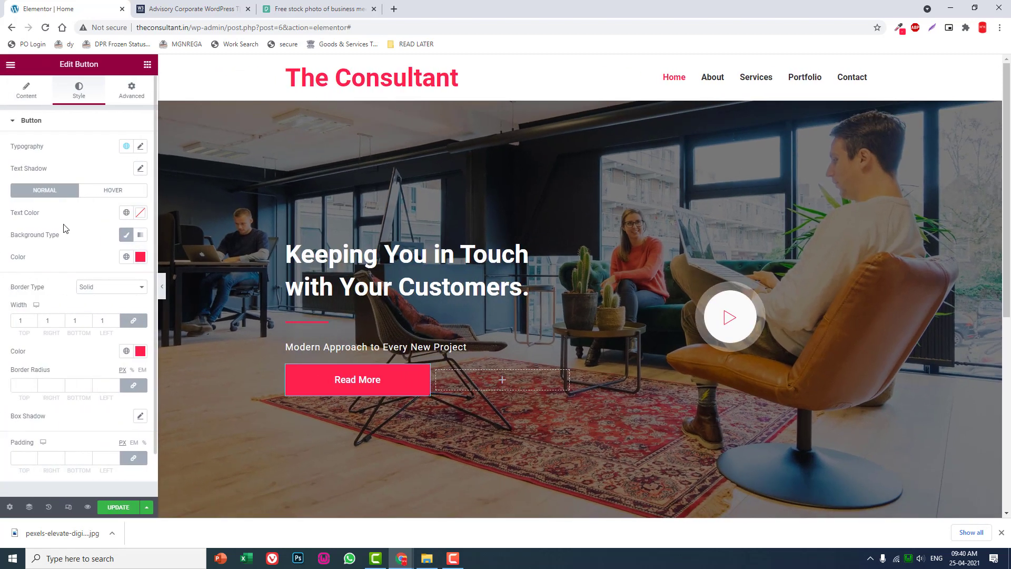
pyautogui.click(121, 196)
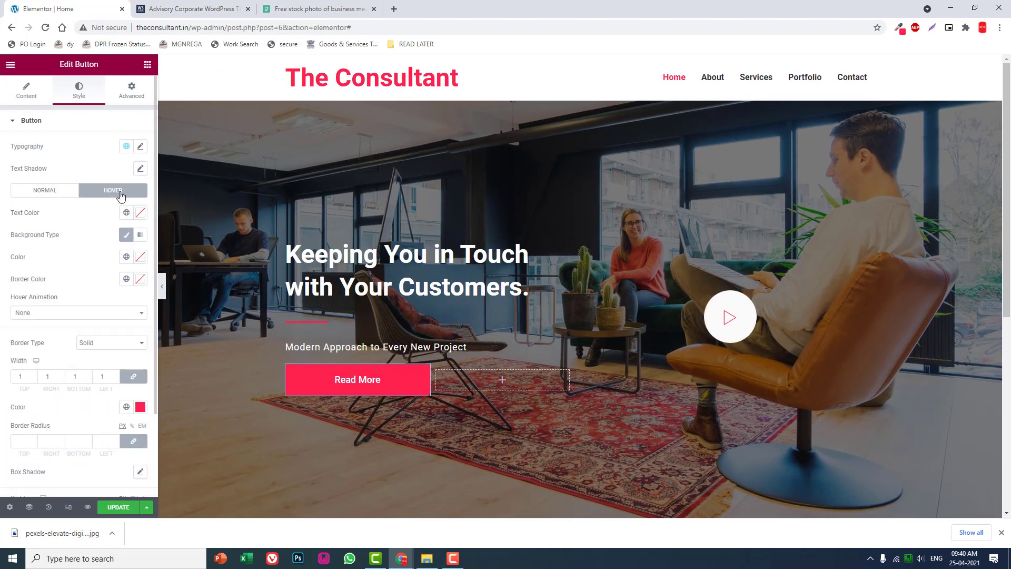
pyautogui.click(141, 213)
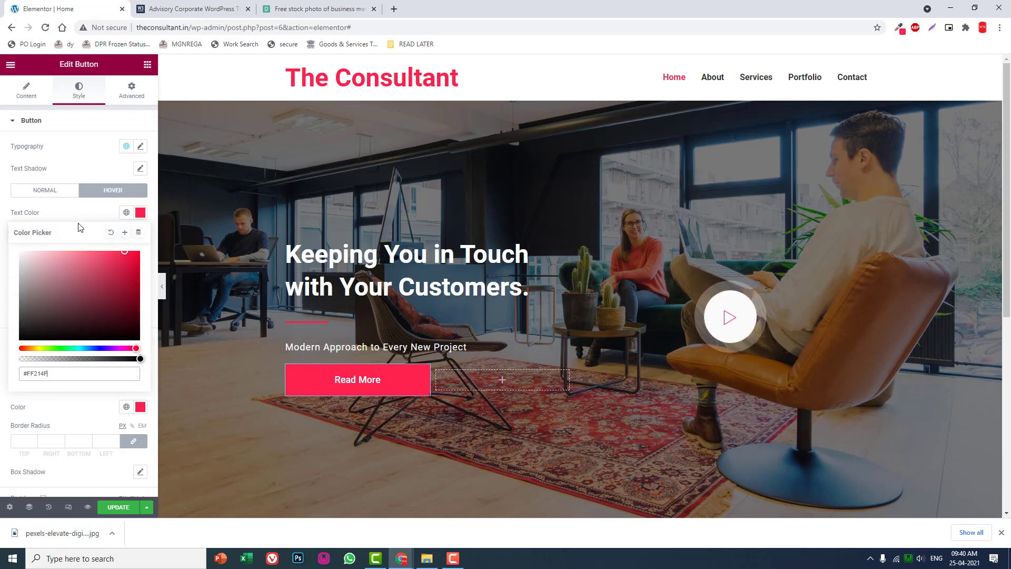
pyautogui.click(91, 213)
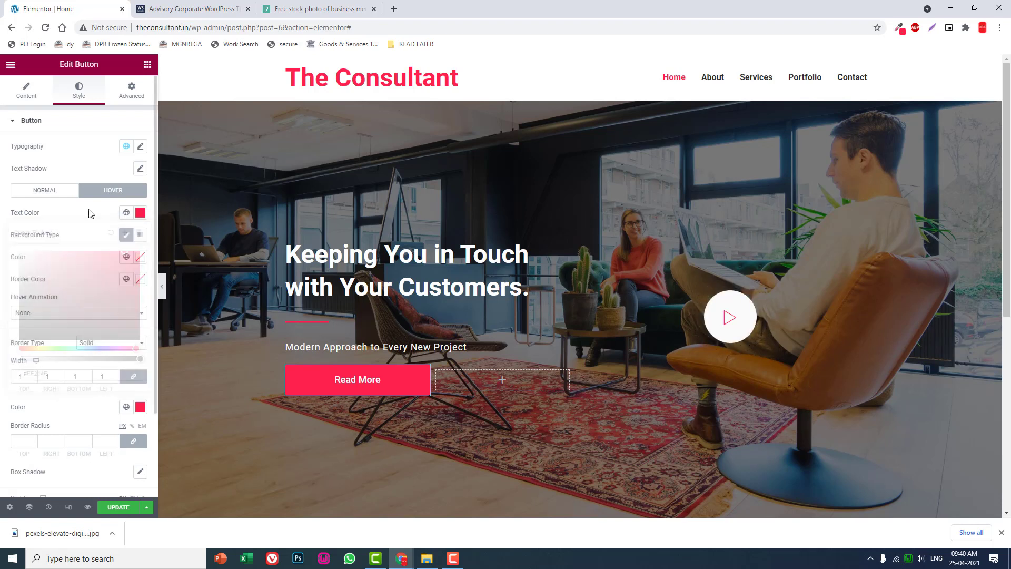
pyautogui.click(140, 257)
pyautogui.moveTo(37, 305); pyautogui.dragTo(2, 235)
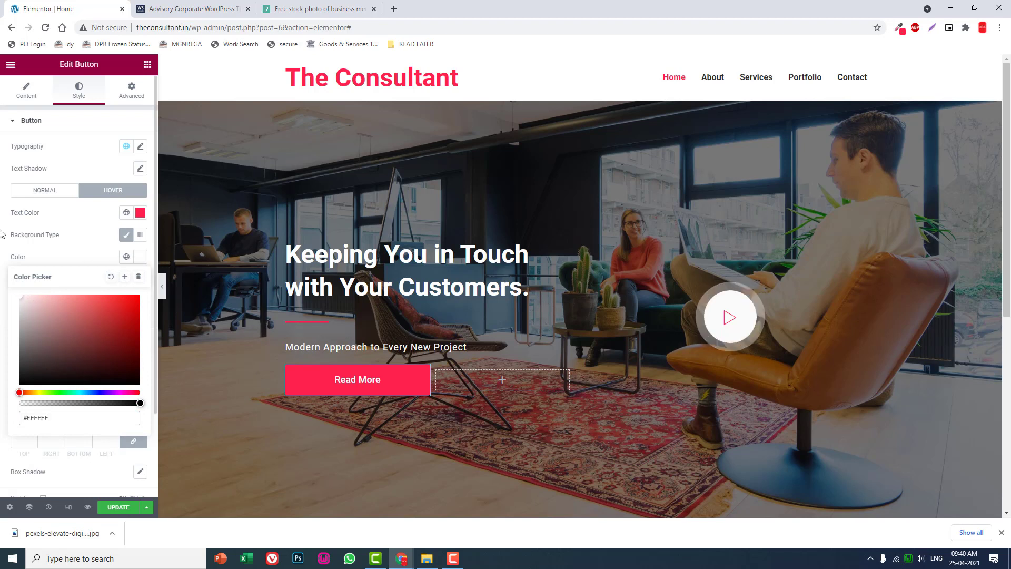
pyautogui.click(104, 240)
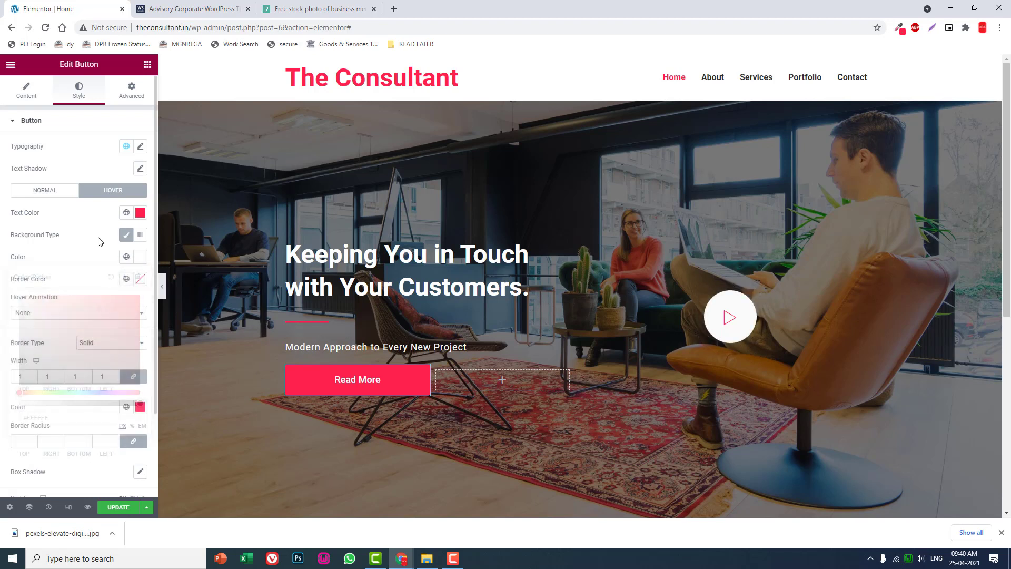
# Set the hover border colour to #FF214F and preview the page full-width
pyautogui.click(142, 280)
pyautogui.click(66, 261)
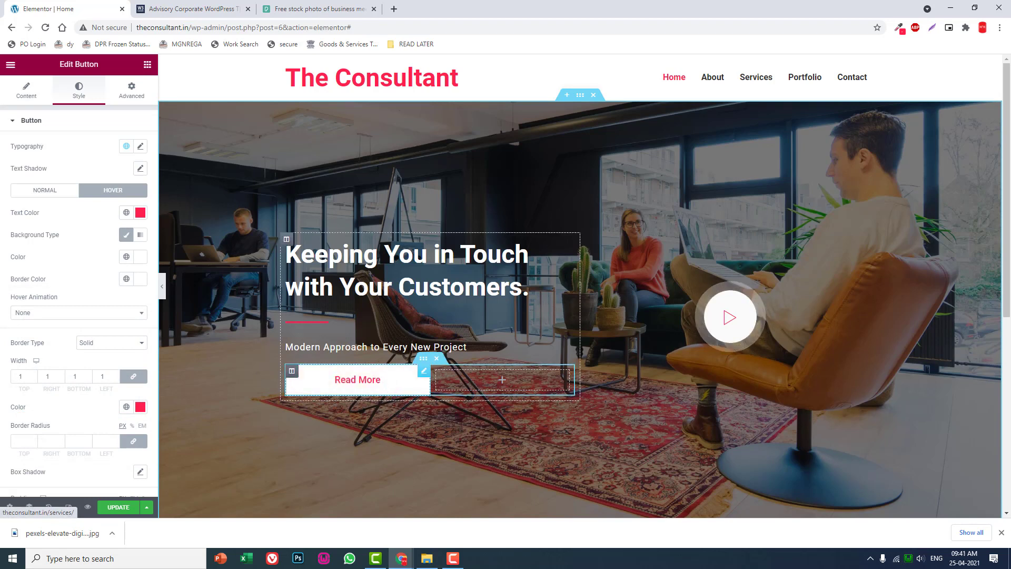
pyautogui.click(140, 279)
pyautogui.write('#FF214F')
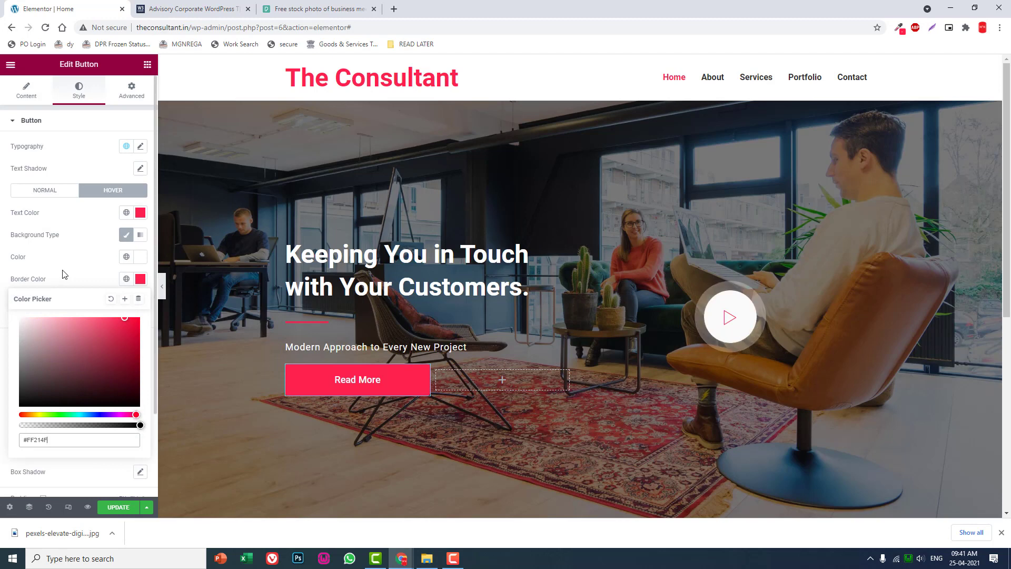
pyautogui.click(62, 274)
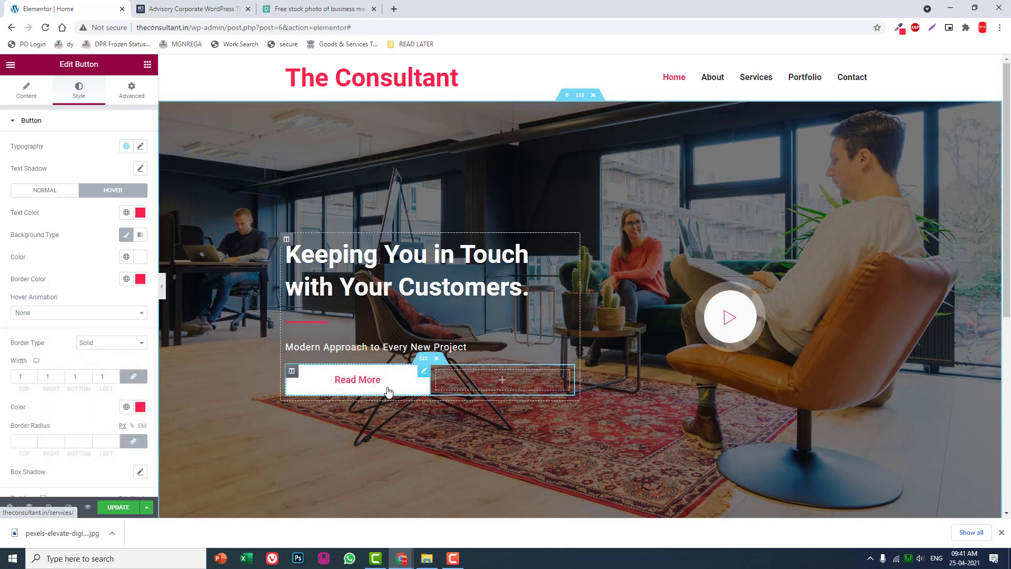
pyautogui.click(162, 287)
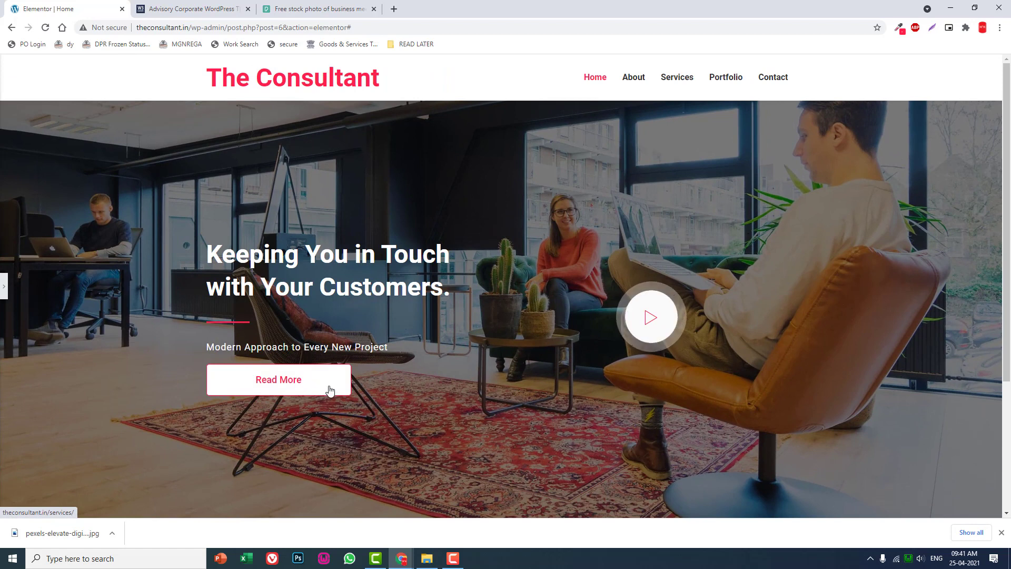
pyautogui.click(3, 289)
pyautogui.rightClick(427, 372)
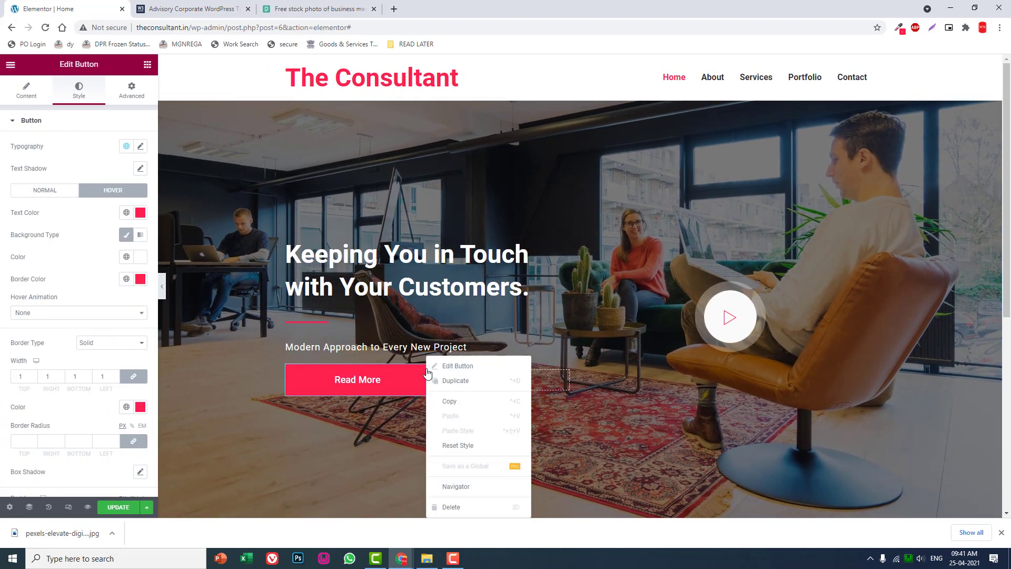
pyautogui.rightClick(519, 375)
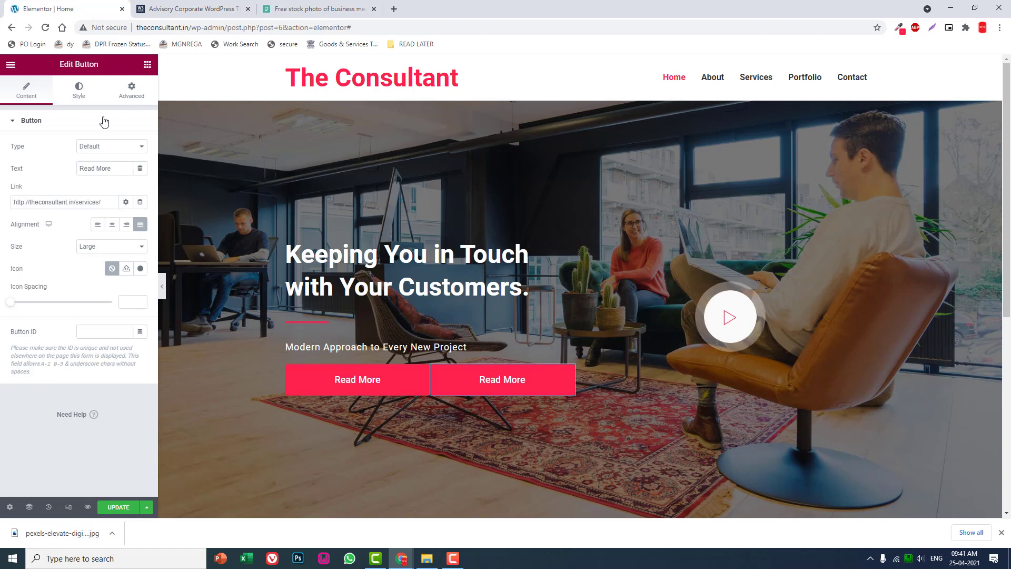
pyautogui.click(80, 100)
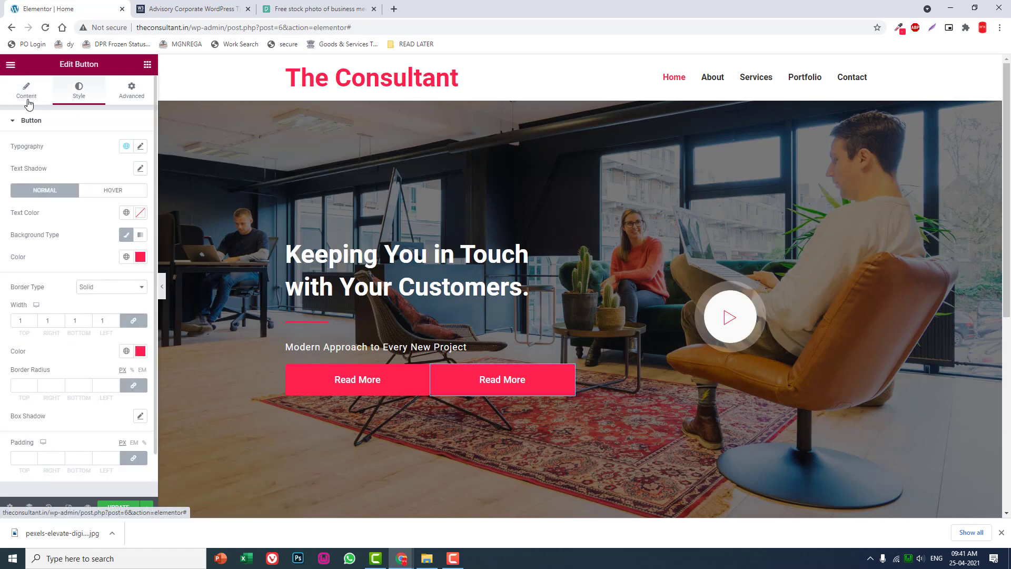
pyautogui.click(28, 98)
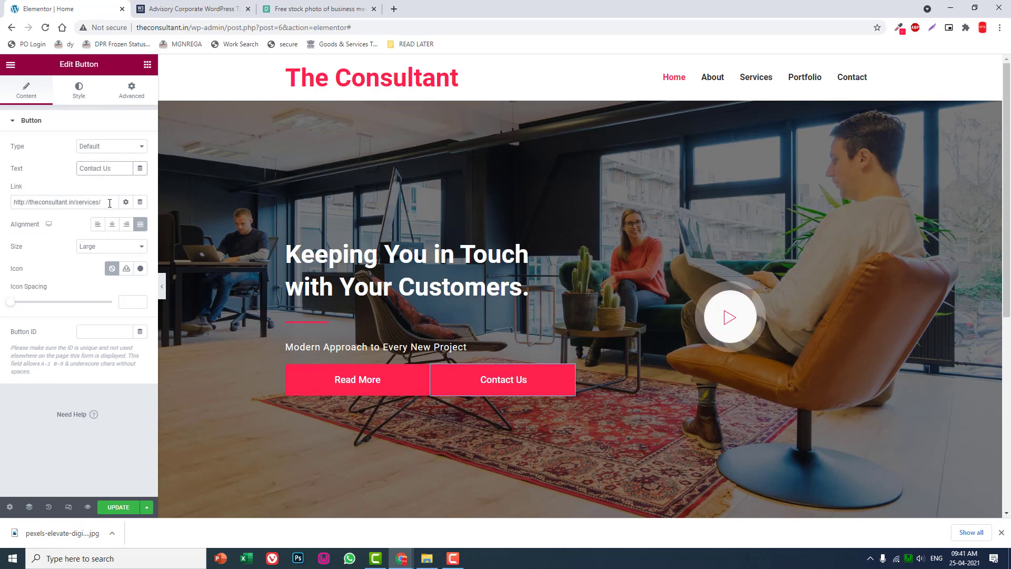
pyautogui.moveTo(110, 203); pyautogui.dragTo(1, 200)
pyautogui.press('BackSpace')
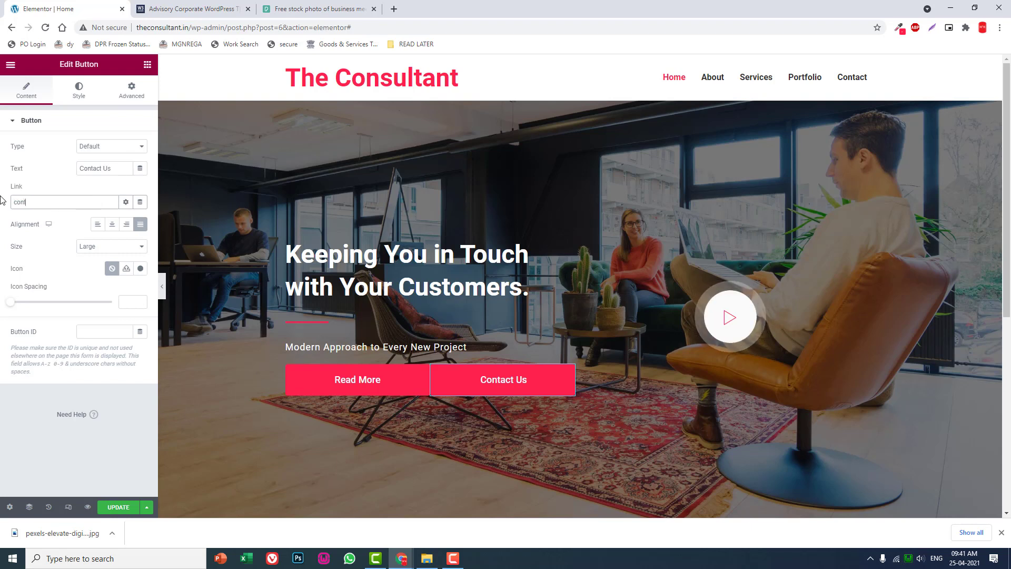
pyautogui.click(59, 220)
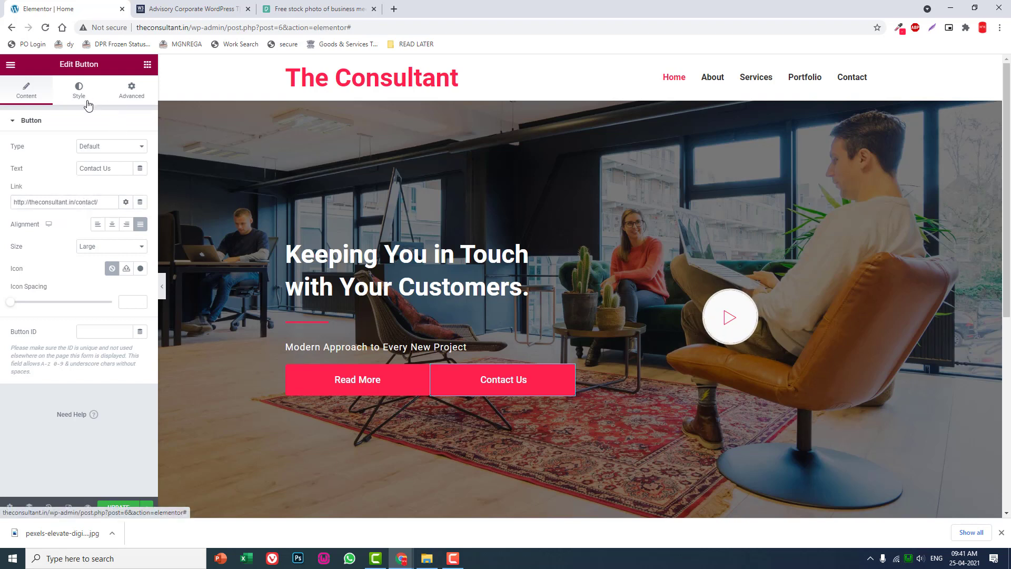
# Clear the Contact Us background colour and set its text colour to #FF214F
pyautogui.click(79, 90)
pyautogui.click(140, 257)
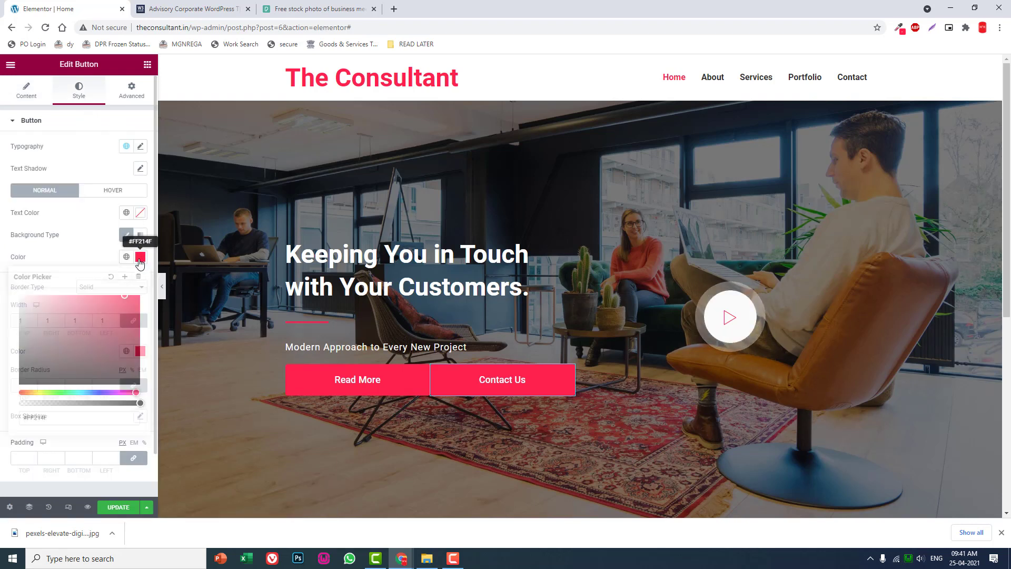
pyautogui.press('BackSpace')
pyautogui.click(97, 258)
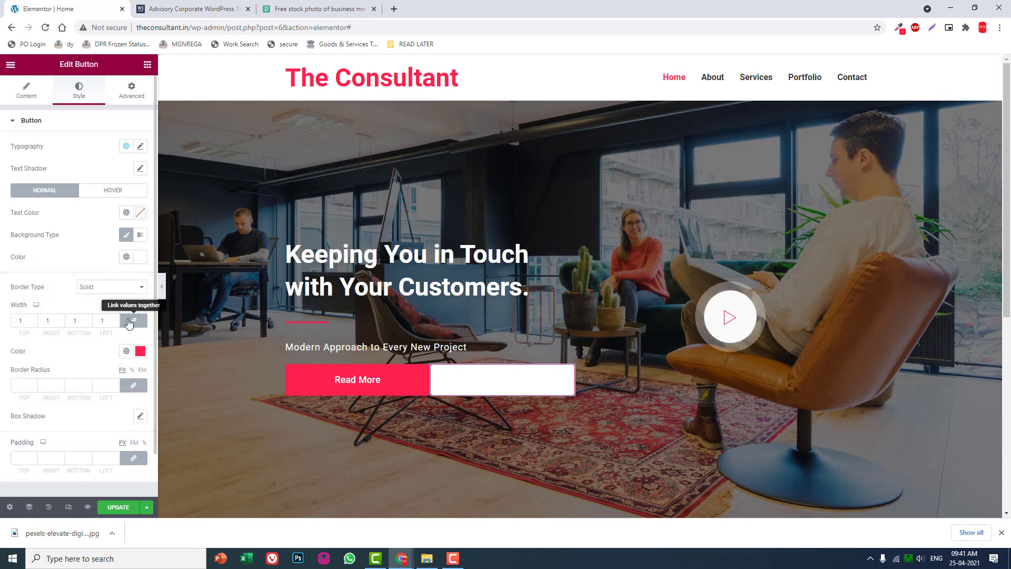
pyautogui.click(140, 351)
pyautogui.hotkey('ctrl', 'c')
pyautogui.write('#FFFFFF')
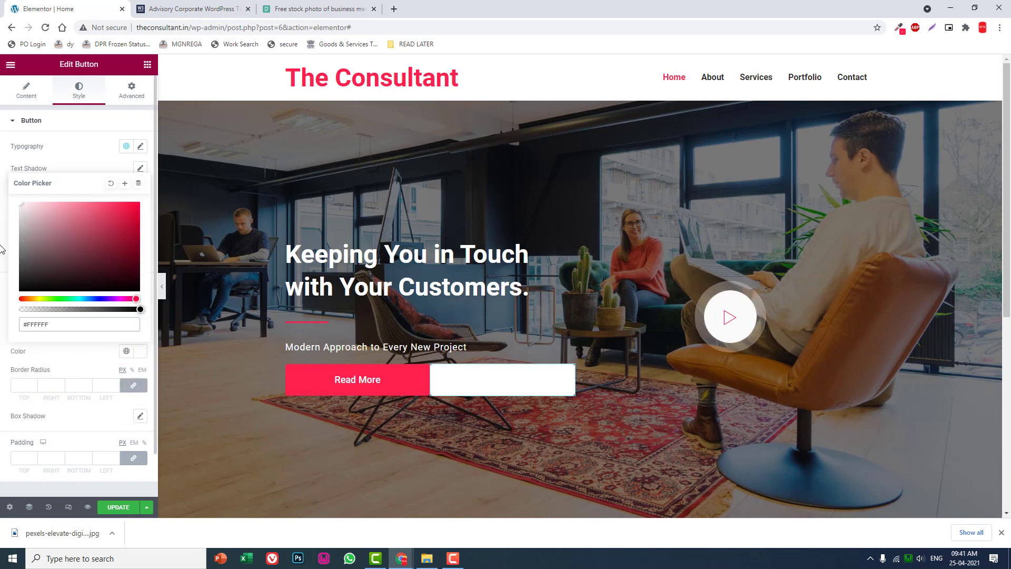
pyautogui.click(3, 249)
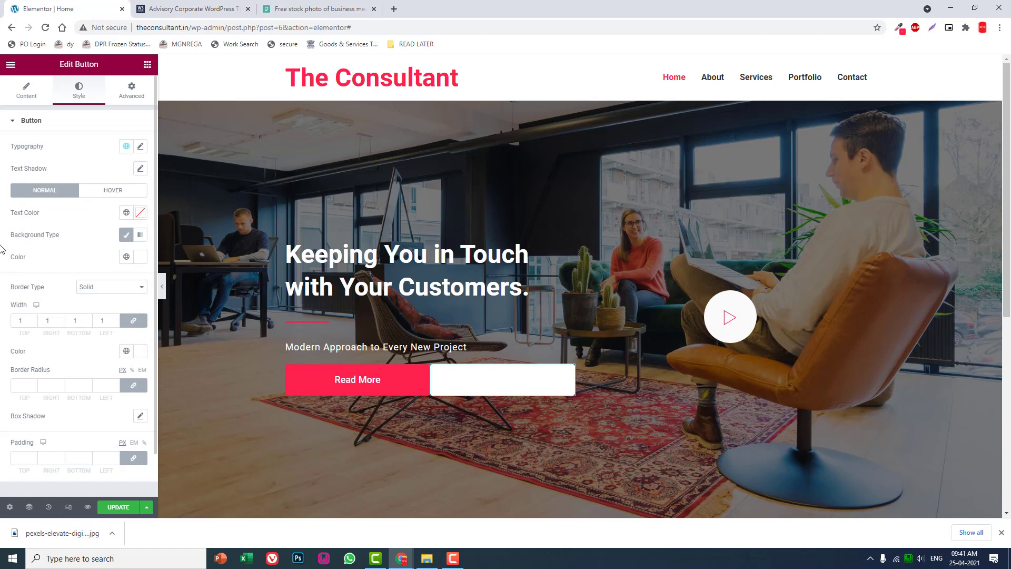
pyautogui.click(141, 212)
pyautogui.hotkey('ctrl', 'v')
pyautogui.click(75, 217)
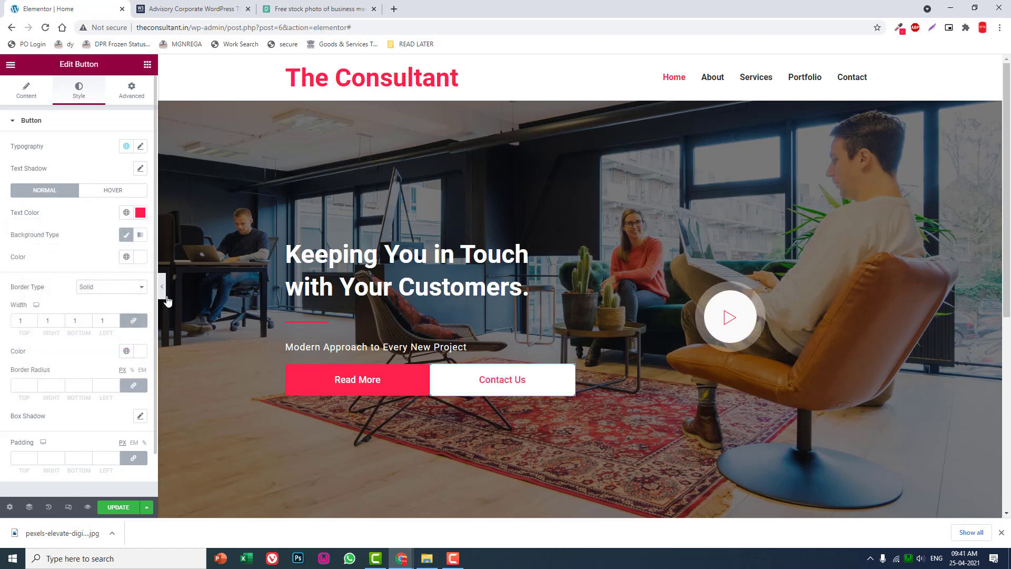
pyautogui.click(163, 282)
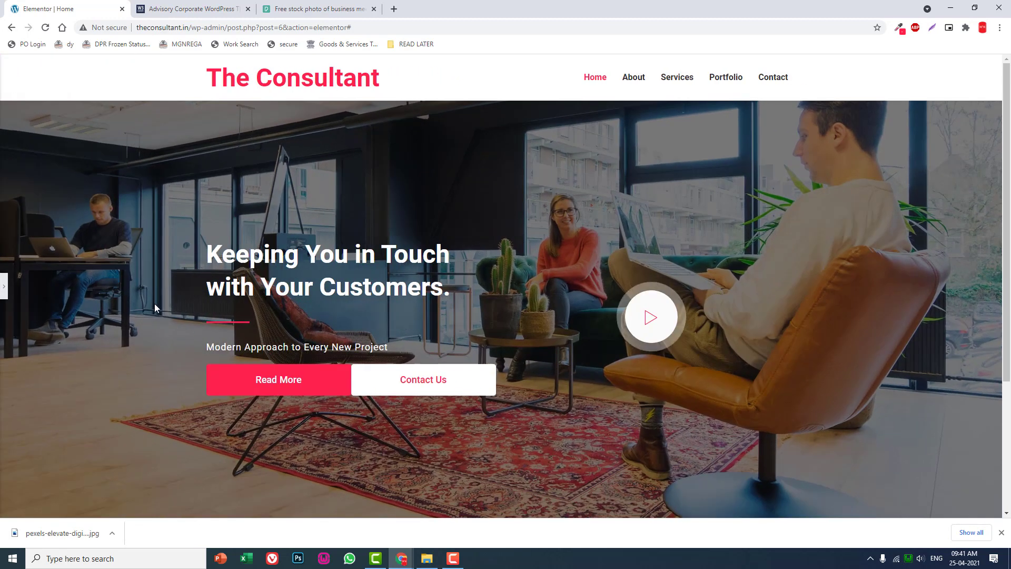
# Set the Contact Us border colour to red #FF214F and preview it
pyautogui.click(3, 288)
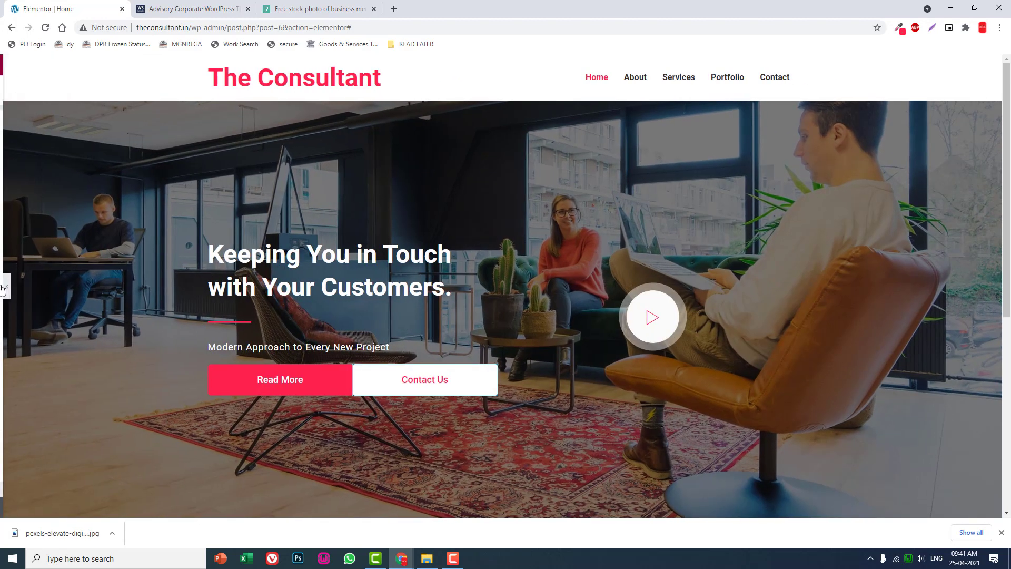
pyautogui.click(141, 350)
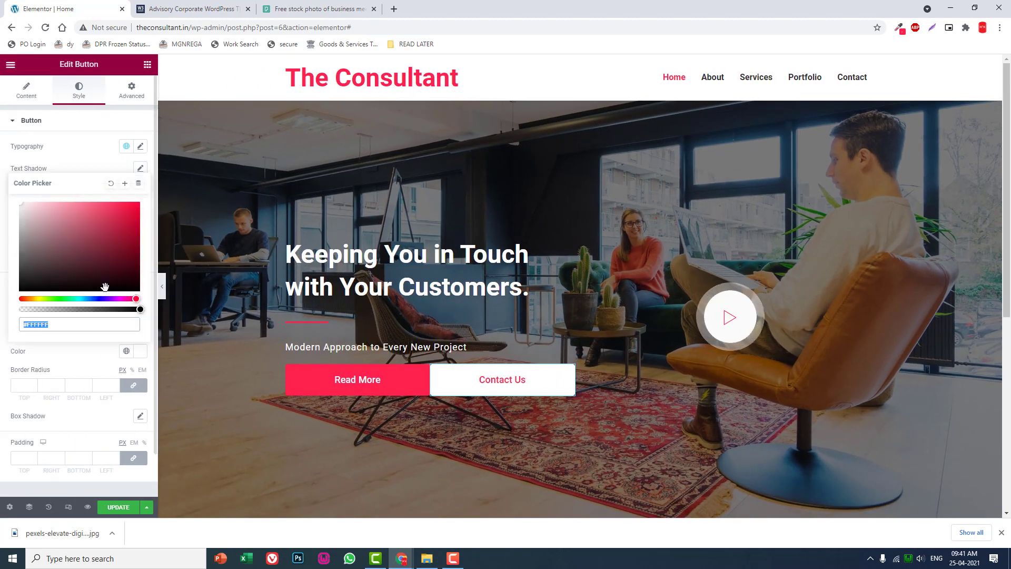
pyautogui.hotkey('ctrl', 'v')
pyautogui.press('Escape')
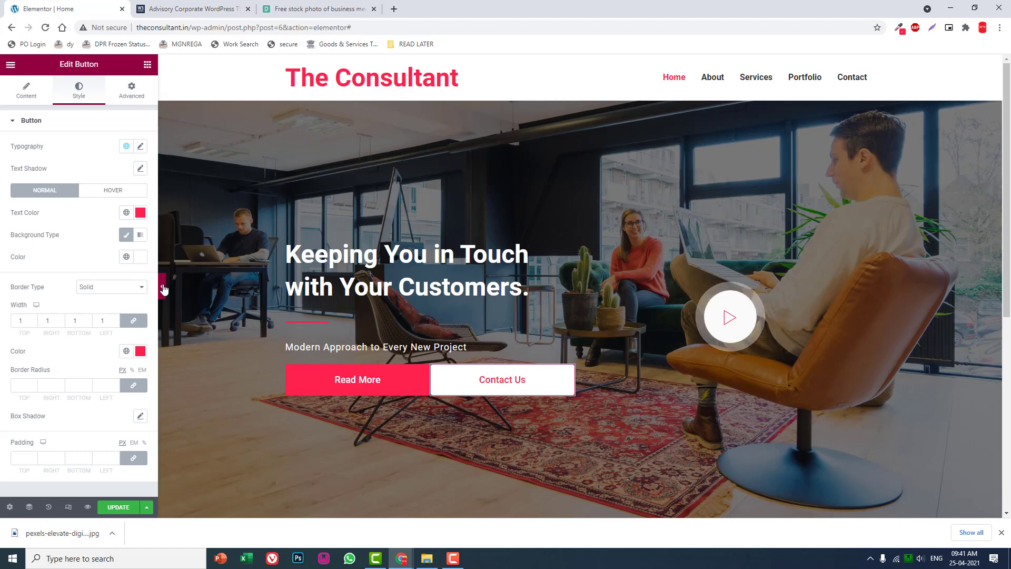
pyautogui.click(164, 289)
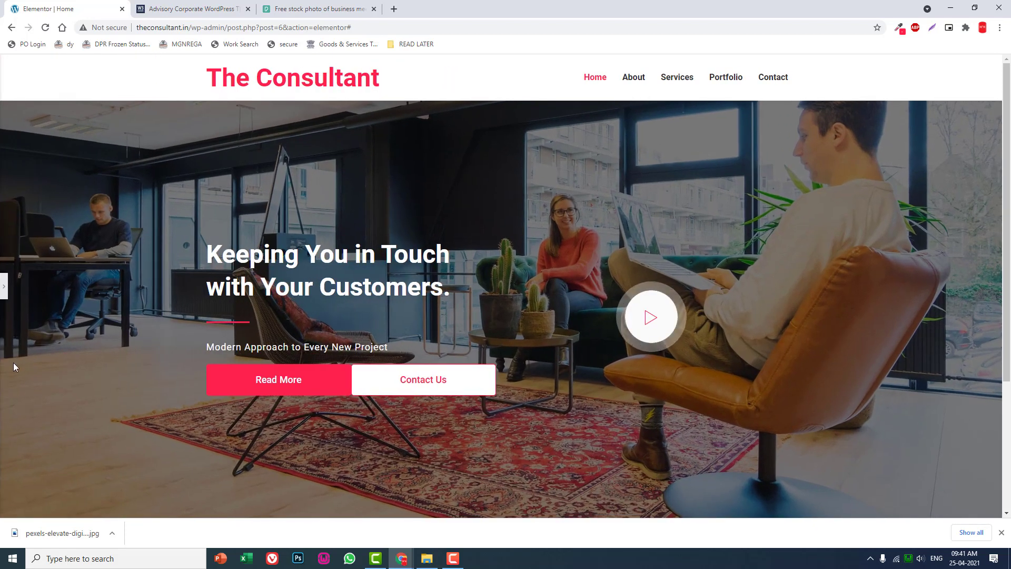
# Give Contact Us a hover state with #FF214F background and white text
pyautogui.click(3, 289)
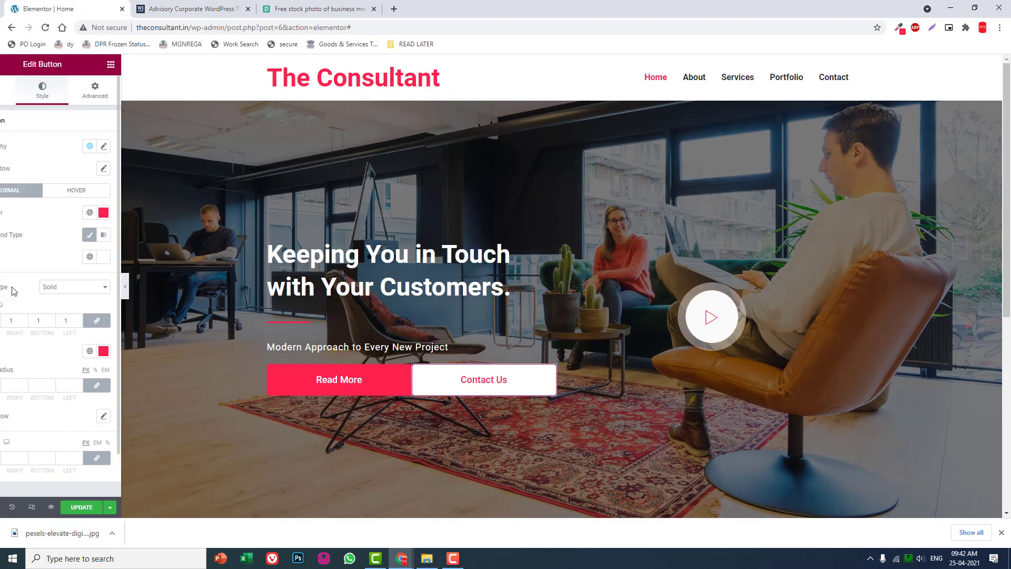
pyautogui.click(105, 192)
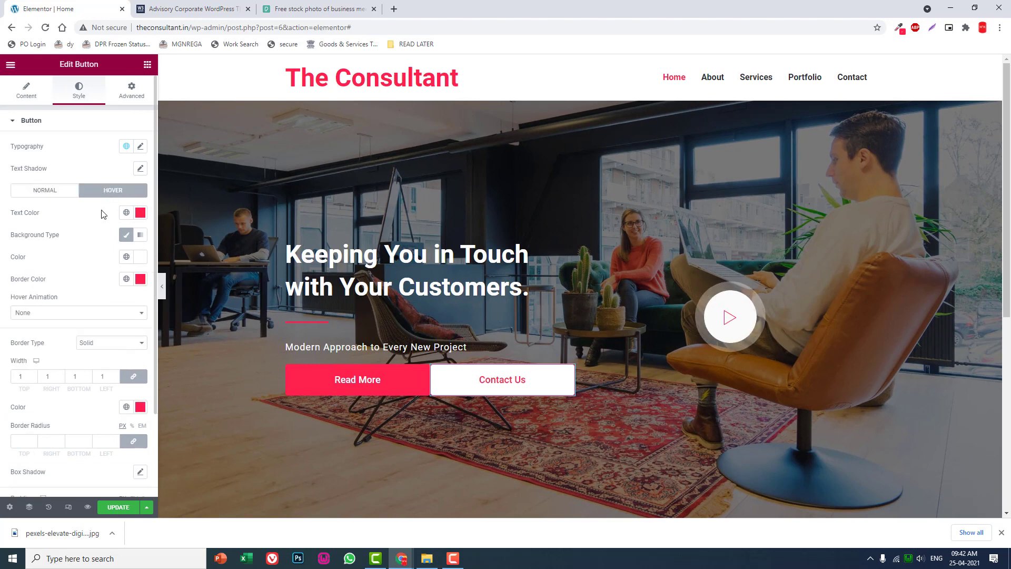
pyautogui.click(140, 257)
pyautogui.click(70, 253)
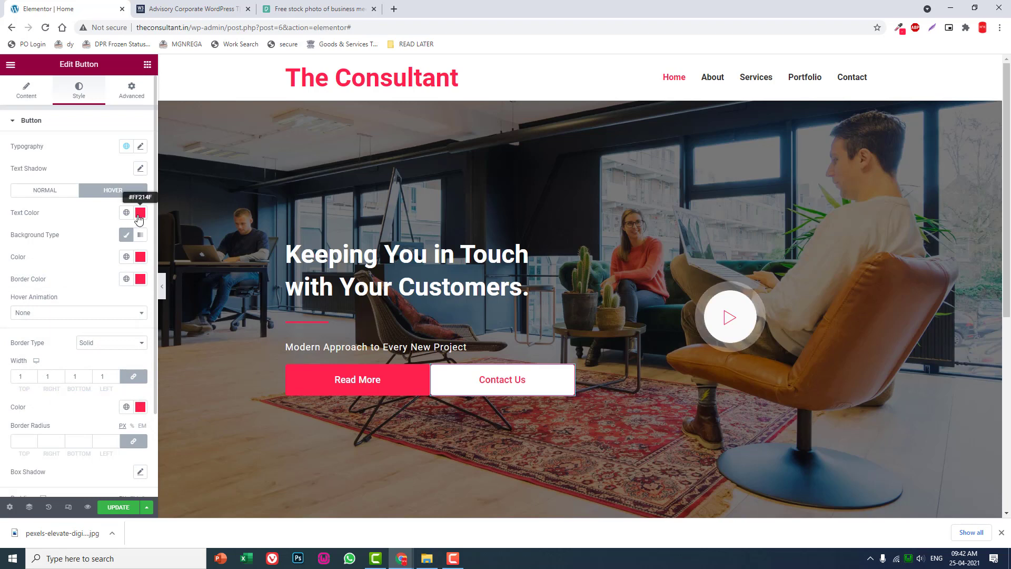
pyautogui.click(140, 213)
pyautogui.click(13, 252)
pyautogui.click(79, 400)
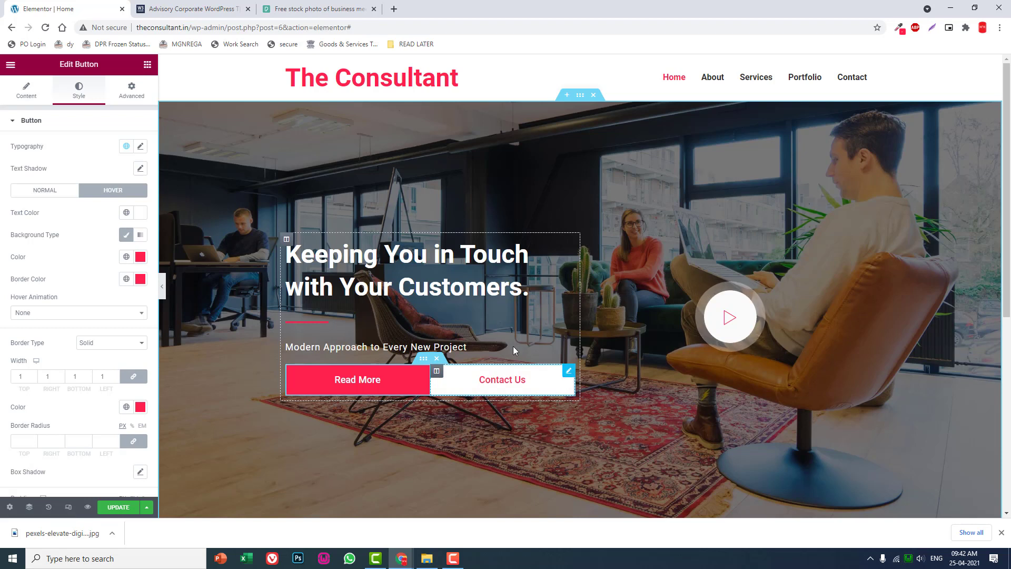
# Unlink the button margins, set the right margin to 10 px, and preview the gap
pyautogui.click(131, 100)
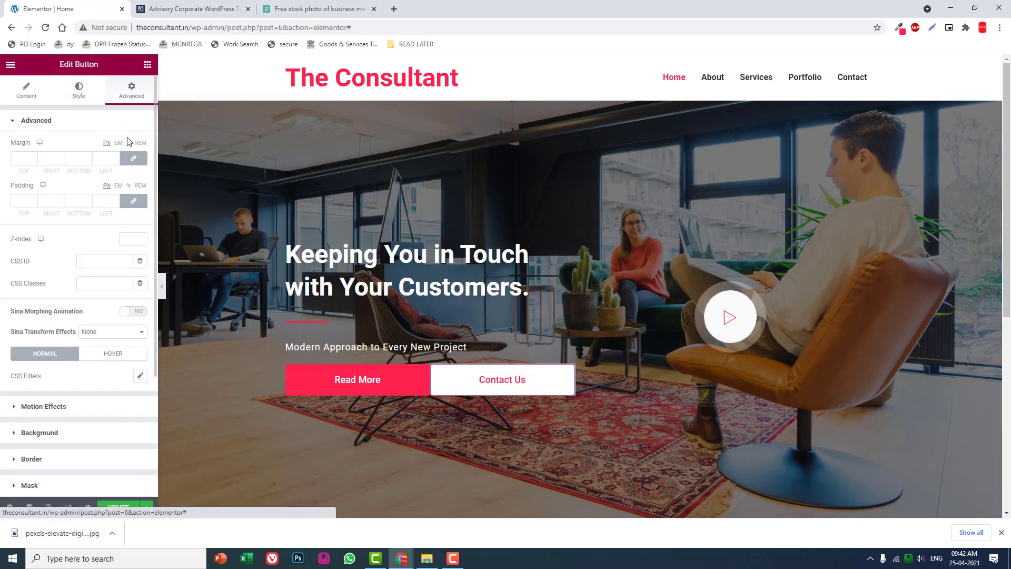
pyautogui.click(133, 158)
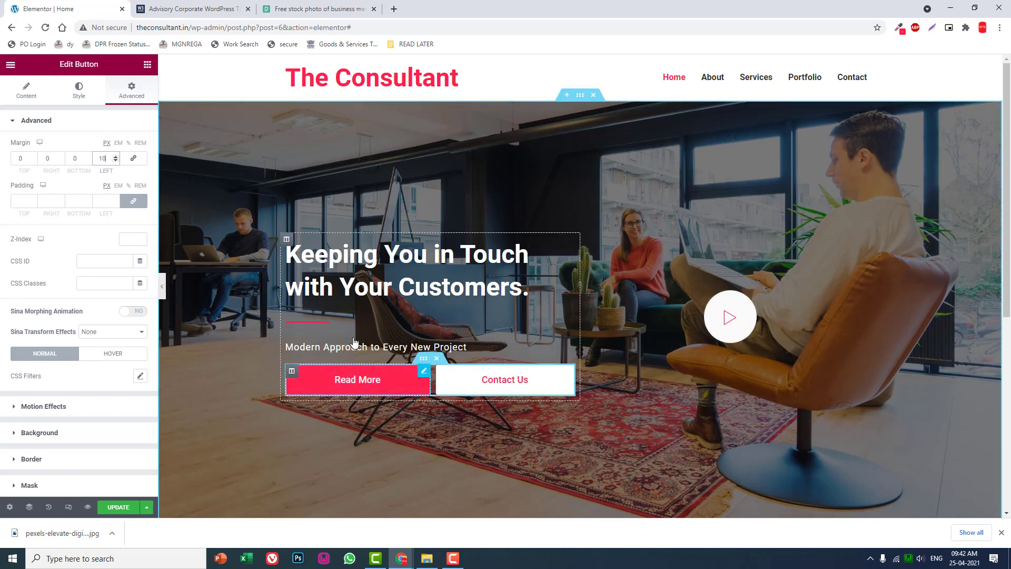
pyautogui.click(133, 158)
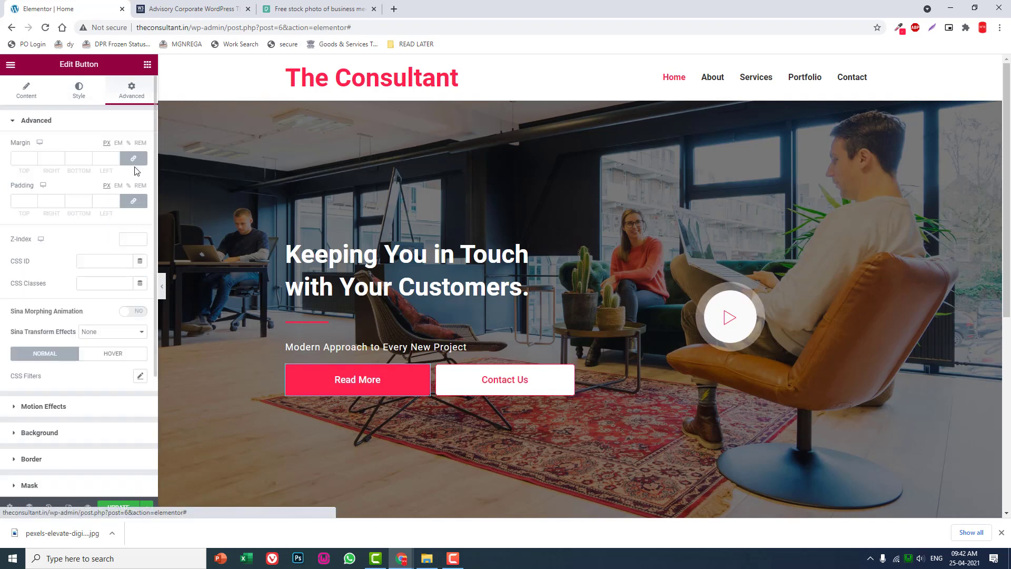
pyautogui.click(134, 158)
pyautogui.click(51, 158)
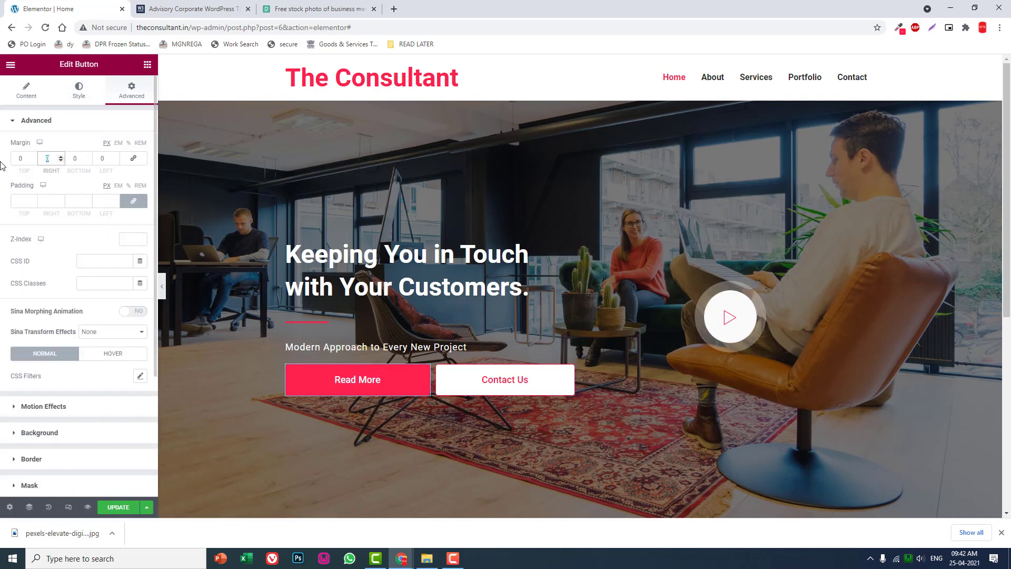
pyautogui.write('1')
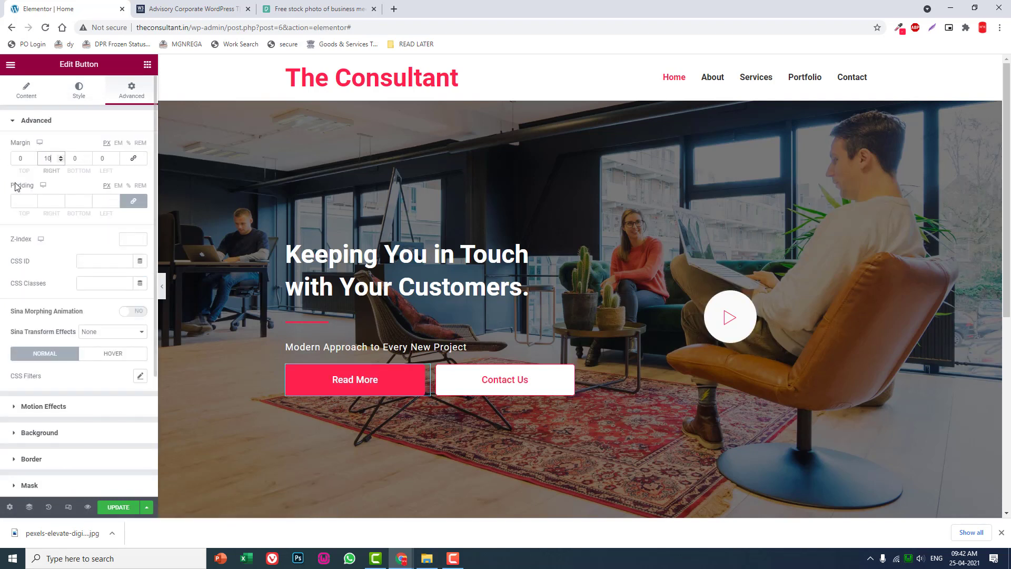
pyautogui.click(162, 286)
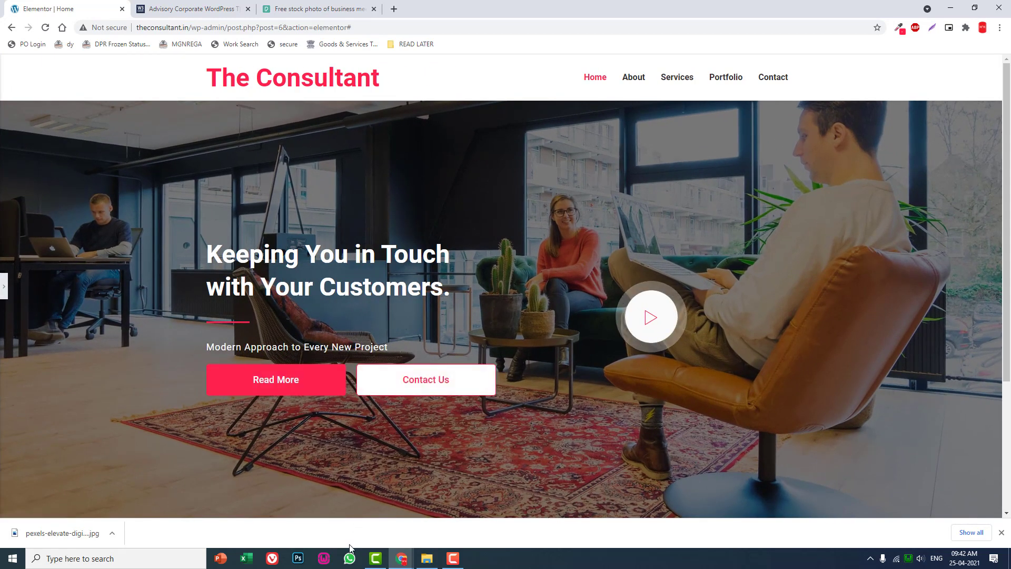
pyautogui.scroll(-2, 119, 364)
pyautogui.scroll(2, 119, 364)
# Compare the hero with the Advisory reference and inspect it at full width
pyautogui.click(4, 286)
pyautogui.click(235, 8)
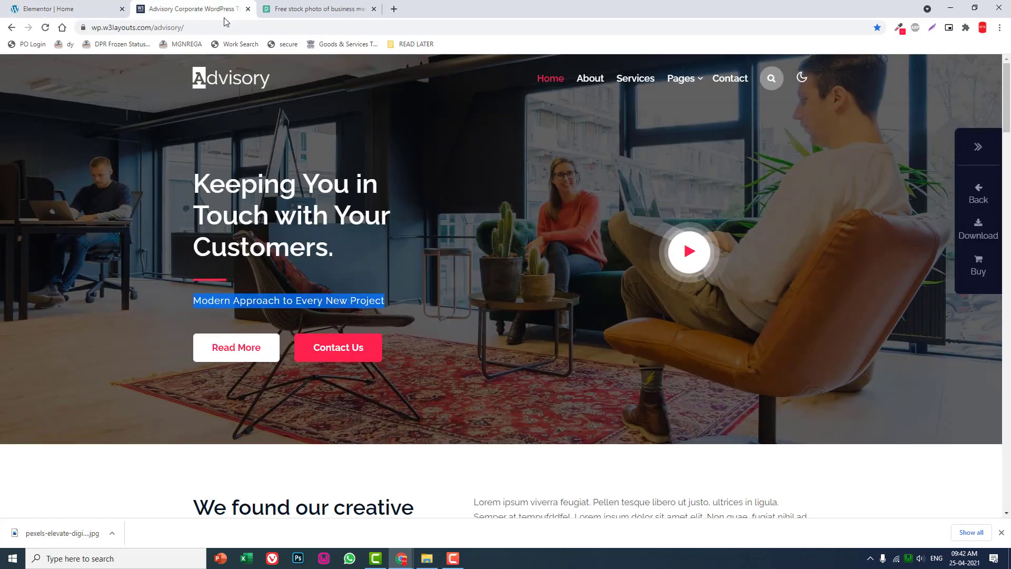
pyautogui.click(39, 4)
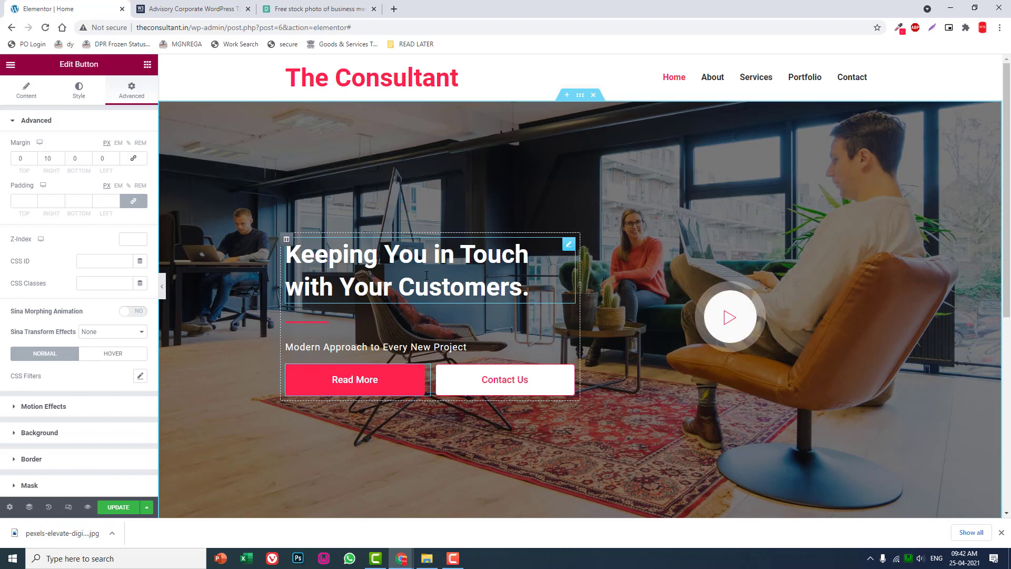
pyautogui.click(162, 288)
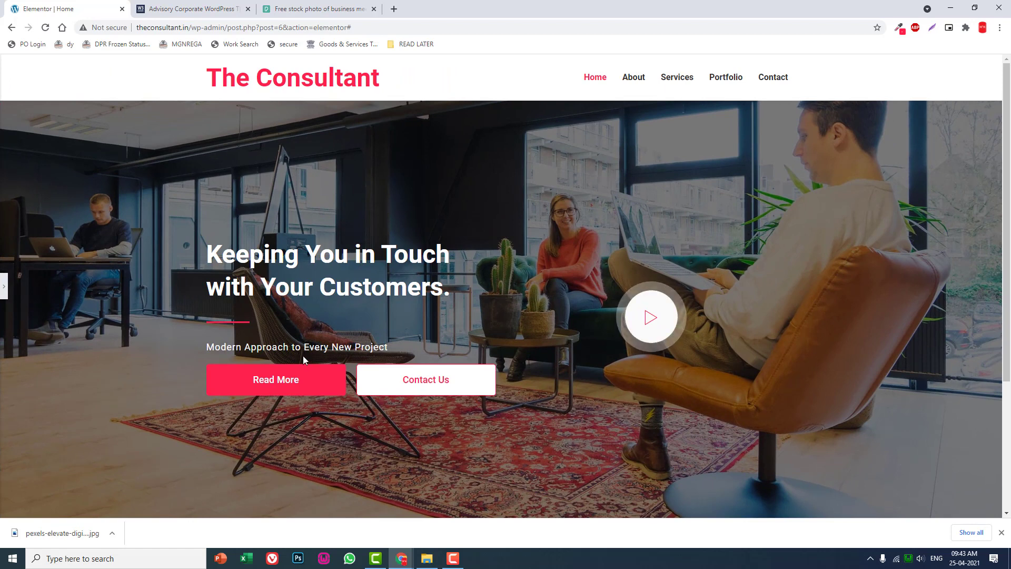
pyautogui.moveTo(207, 247); pyautogui.dragTo(313, 289)
pyautogui.moveTo(597, 315); pyautogui.dragTo(399, 280)
pyautogui.click(372, 263)
# Save the Home page changes with Update and preview the result
pyautogui.click(2, 287)
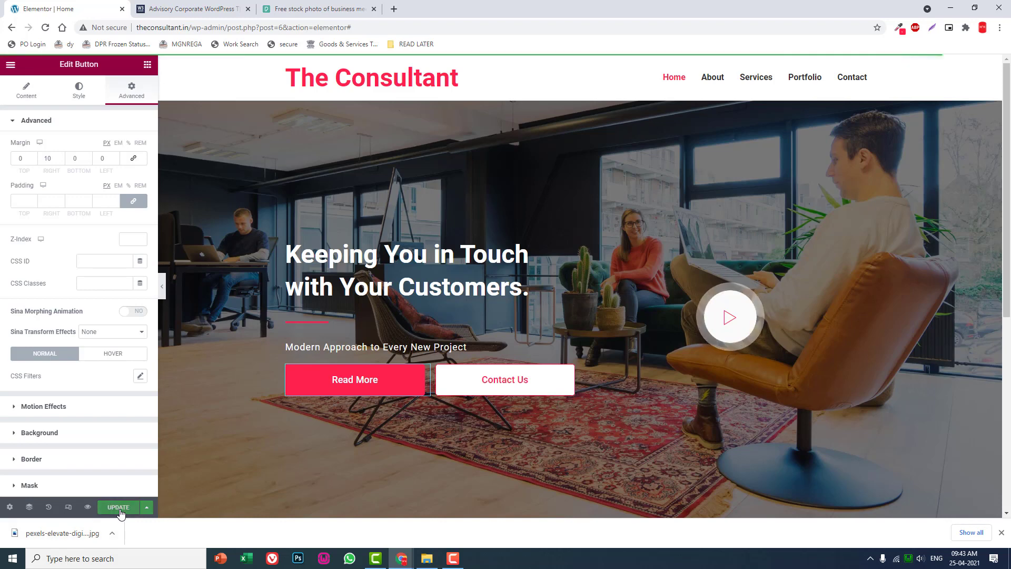
pyautogui.click(1003, 534)
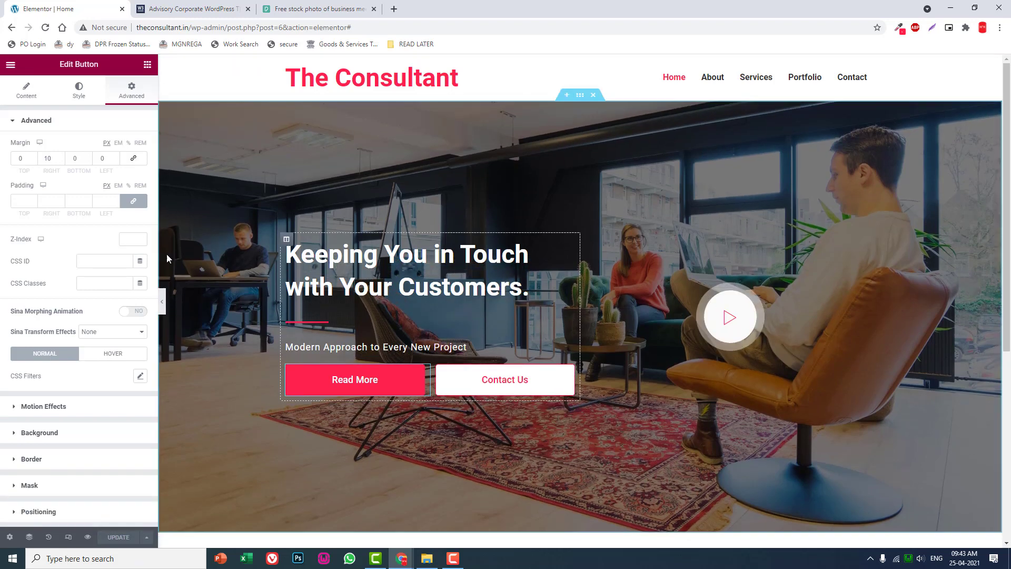
pyautogui.click(164, 295)
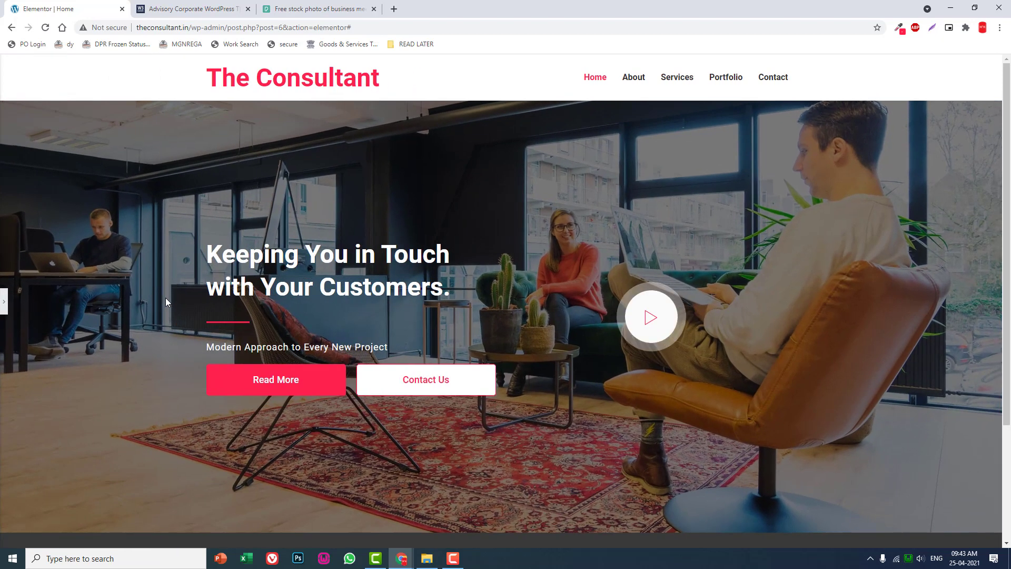